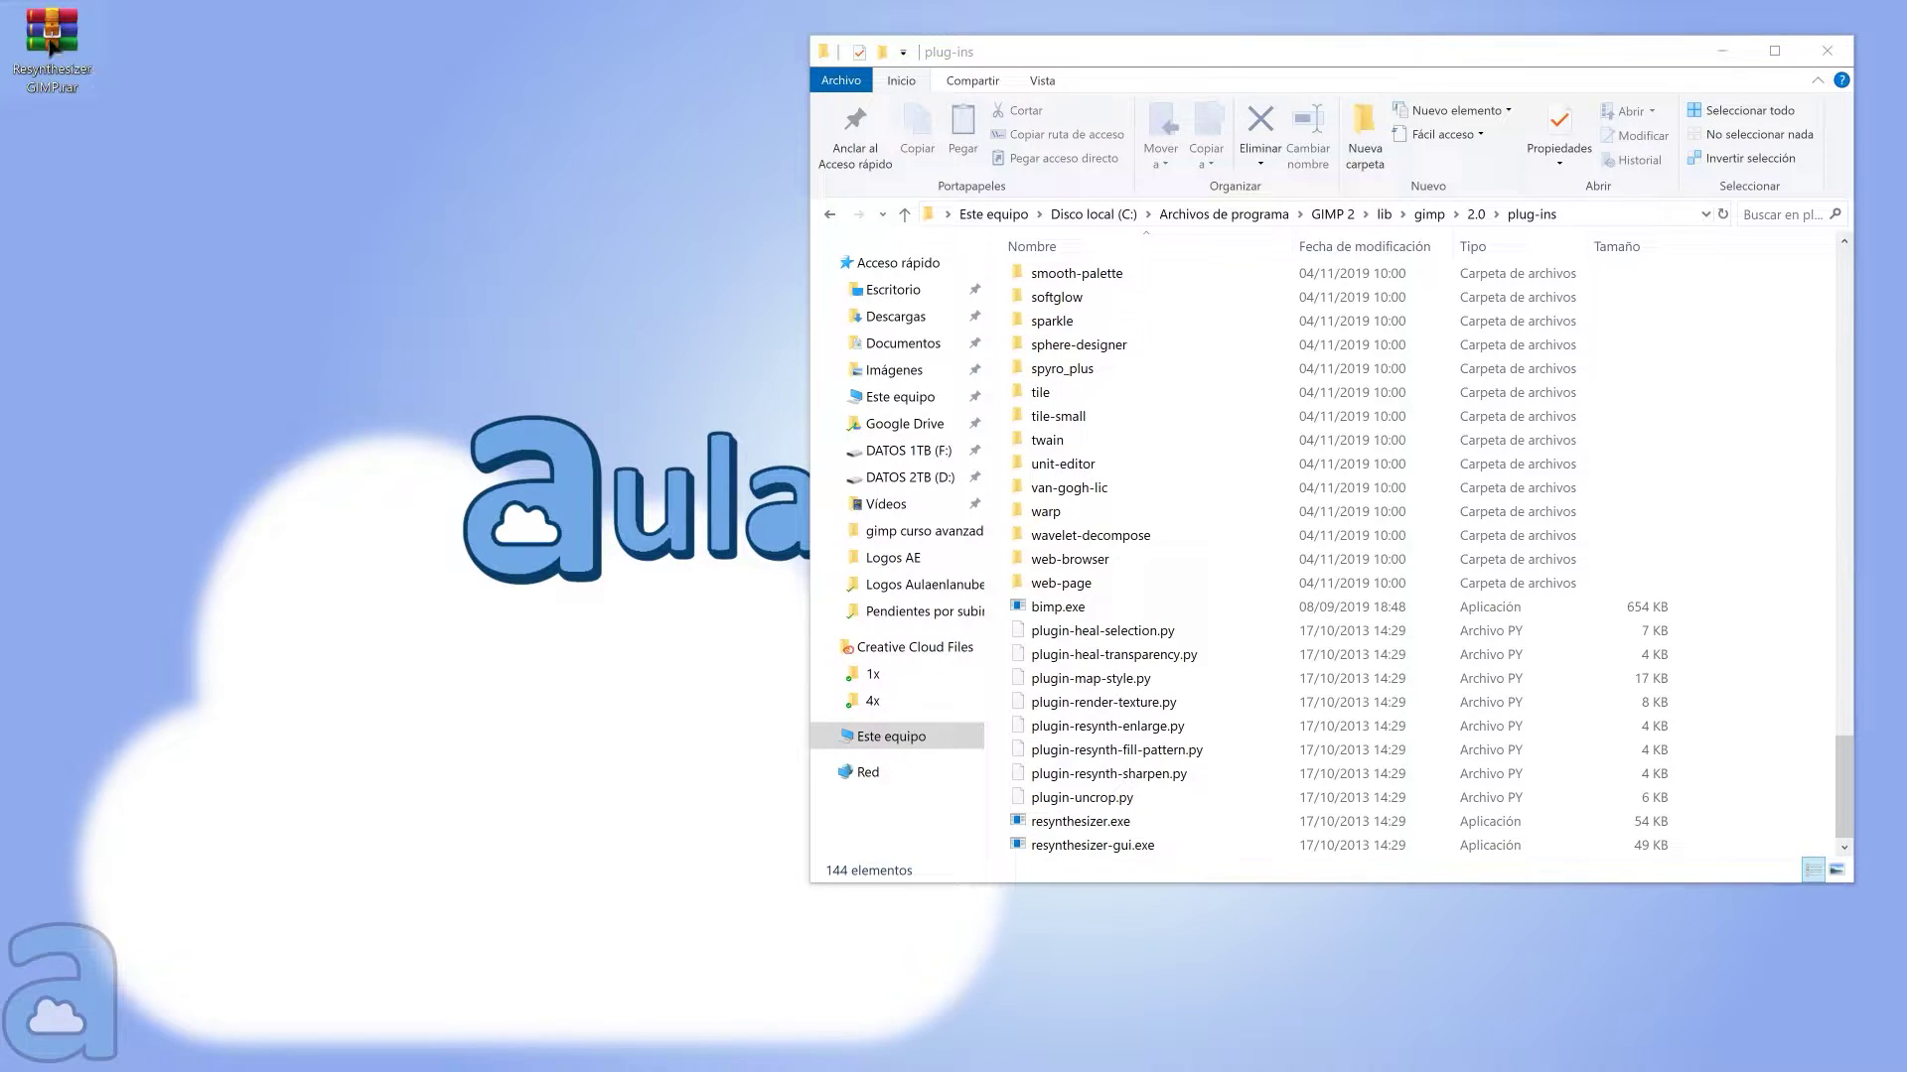
Open the Resynthesizer GIMP archive's 64bits folder and prepare extraction of all ten plug-in files
{"action": "double_click", "coordinate": [52, 37]}
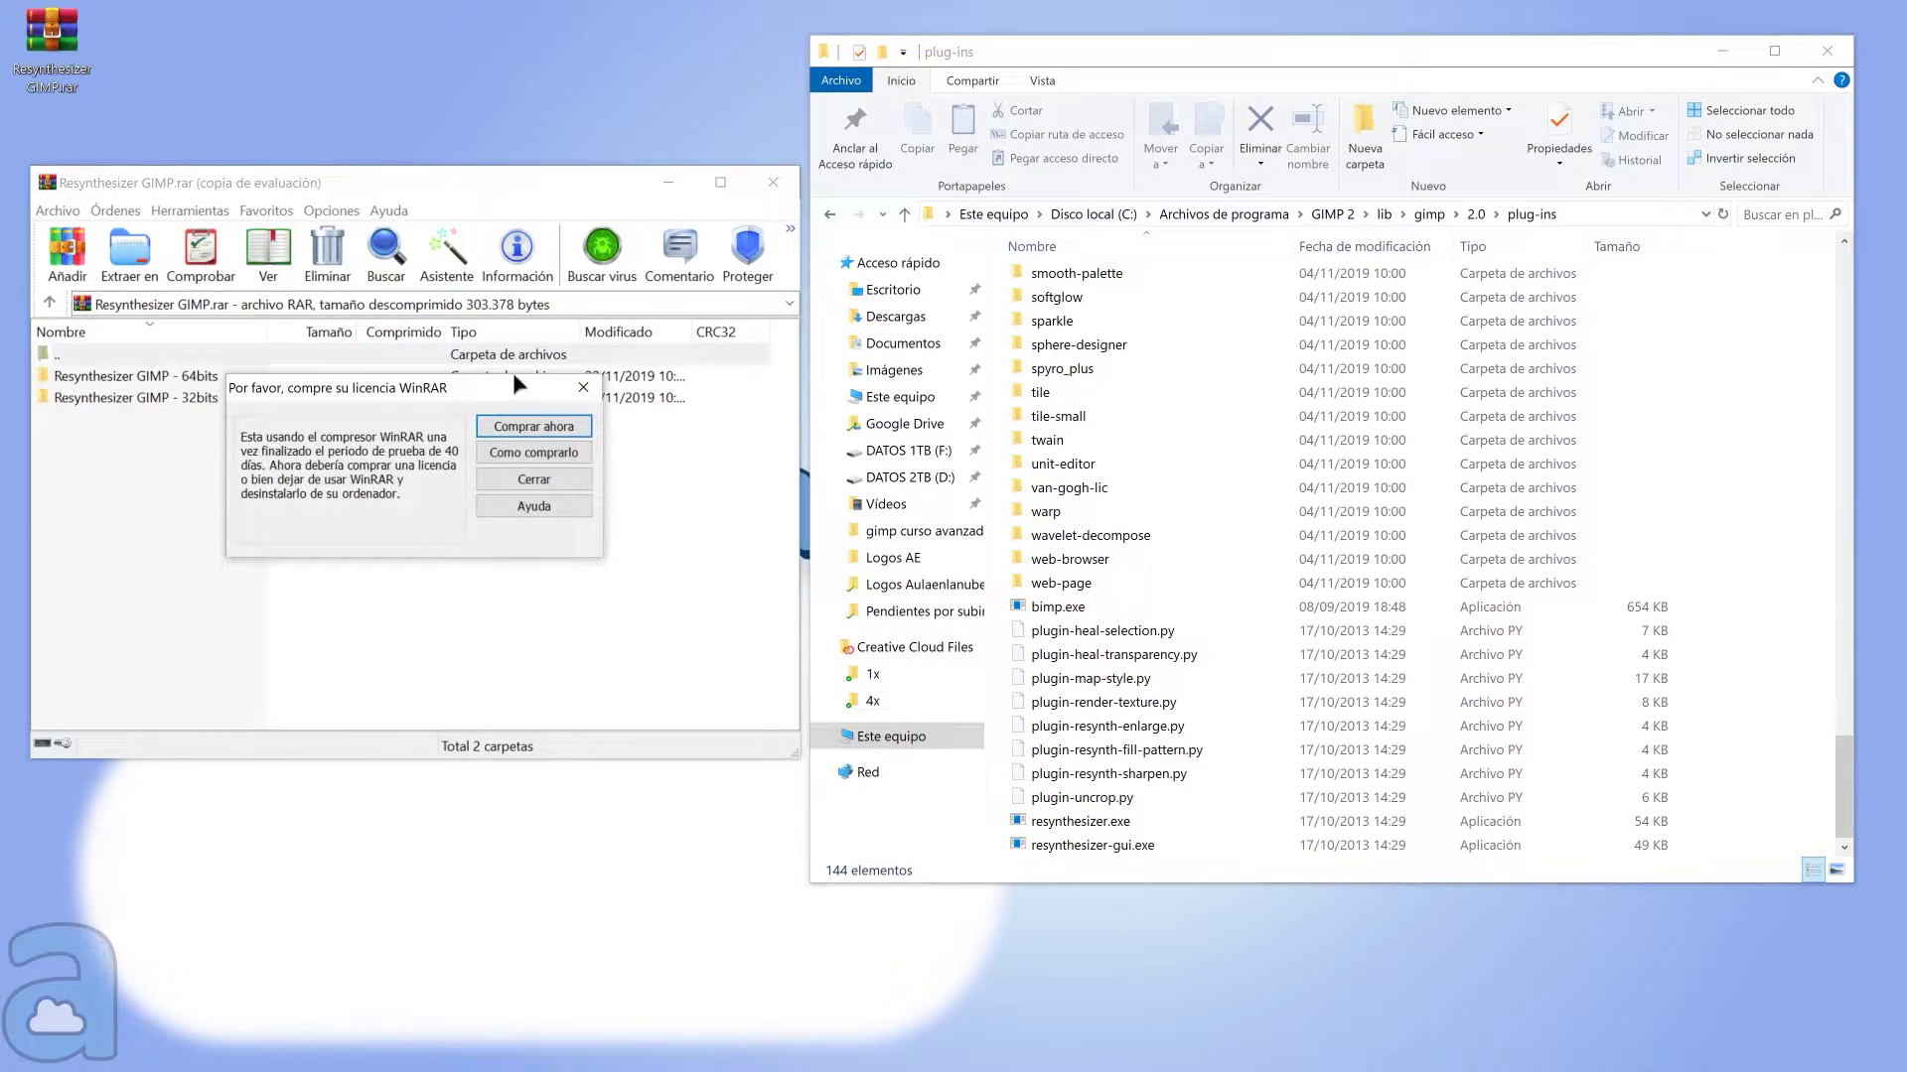
{"action": "left_click", "coordinate": [584, 386]}
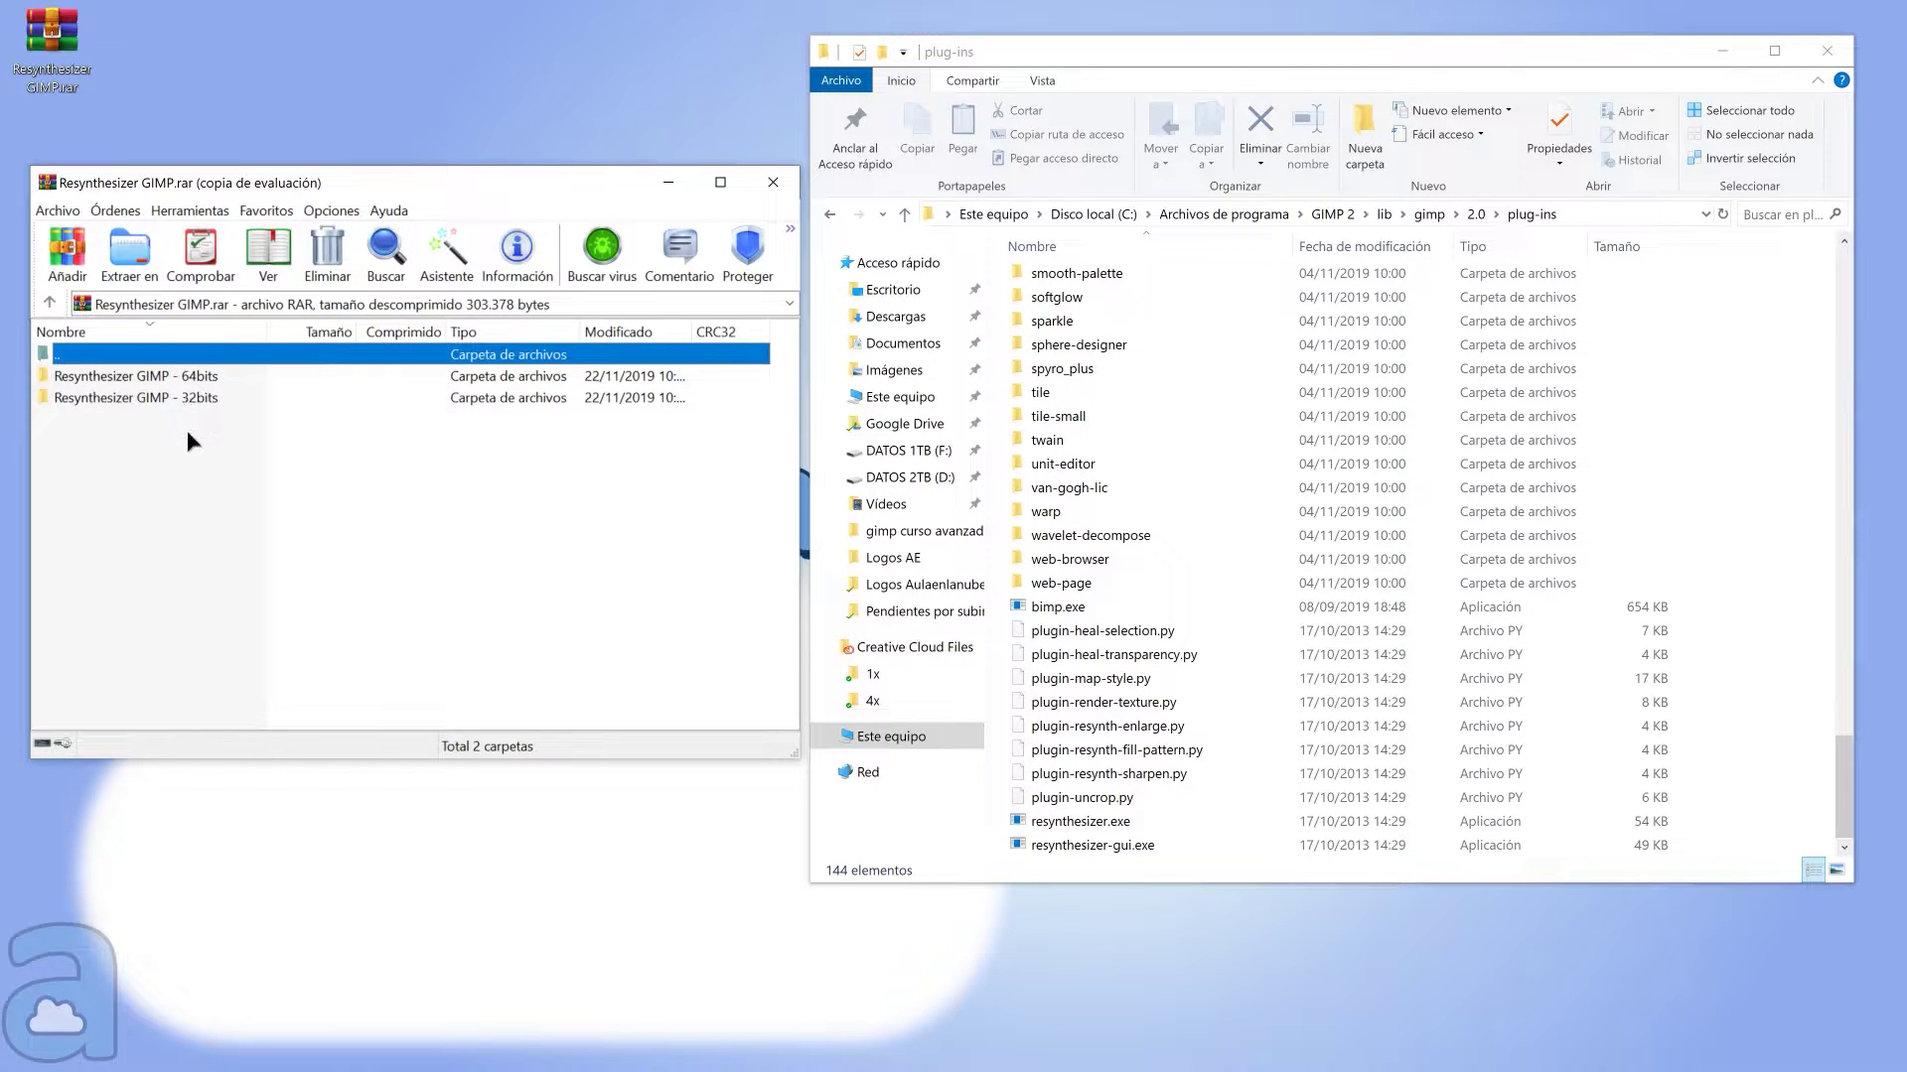
{"action": "double_click", "coordinate": [181, 378]}
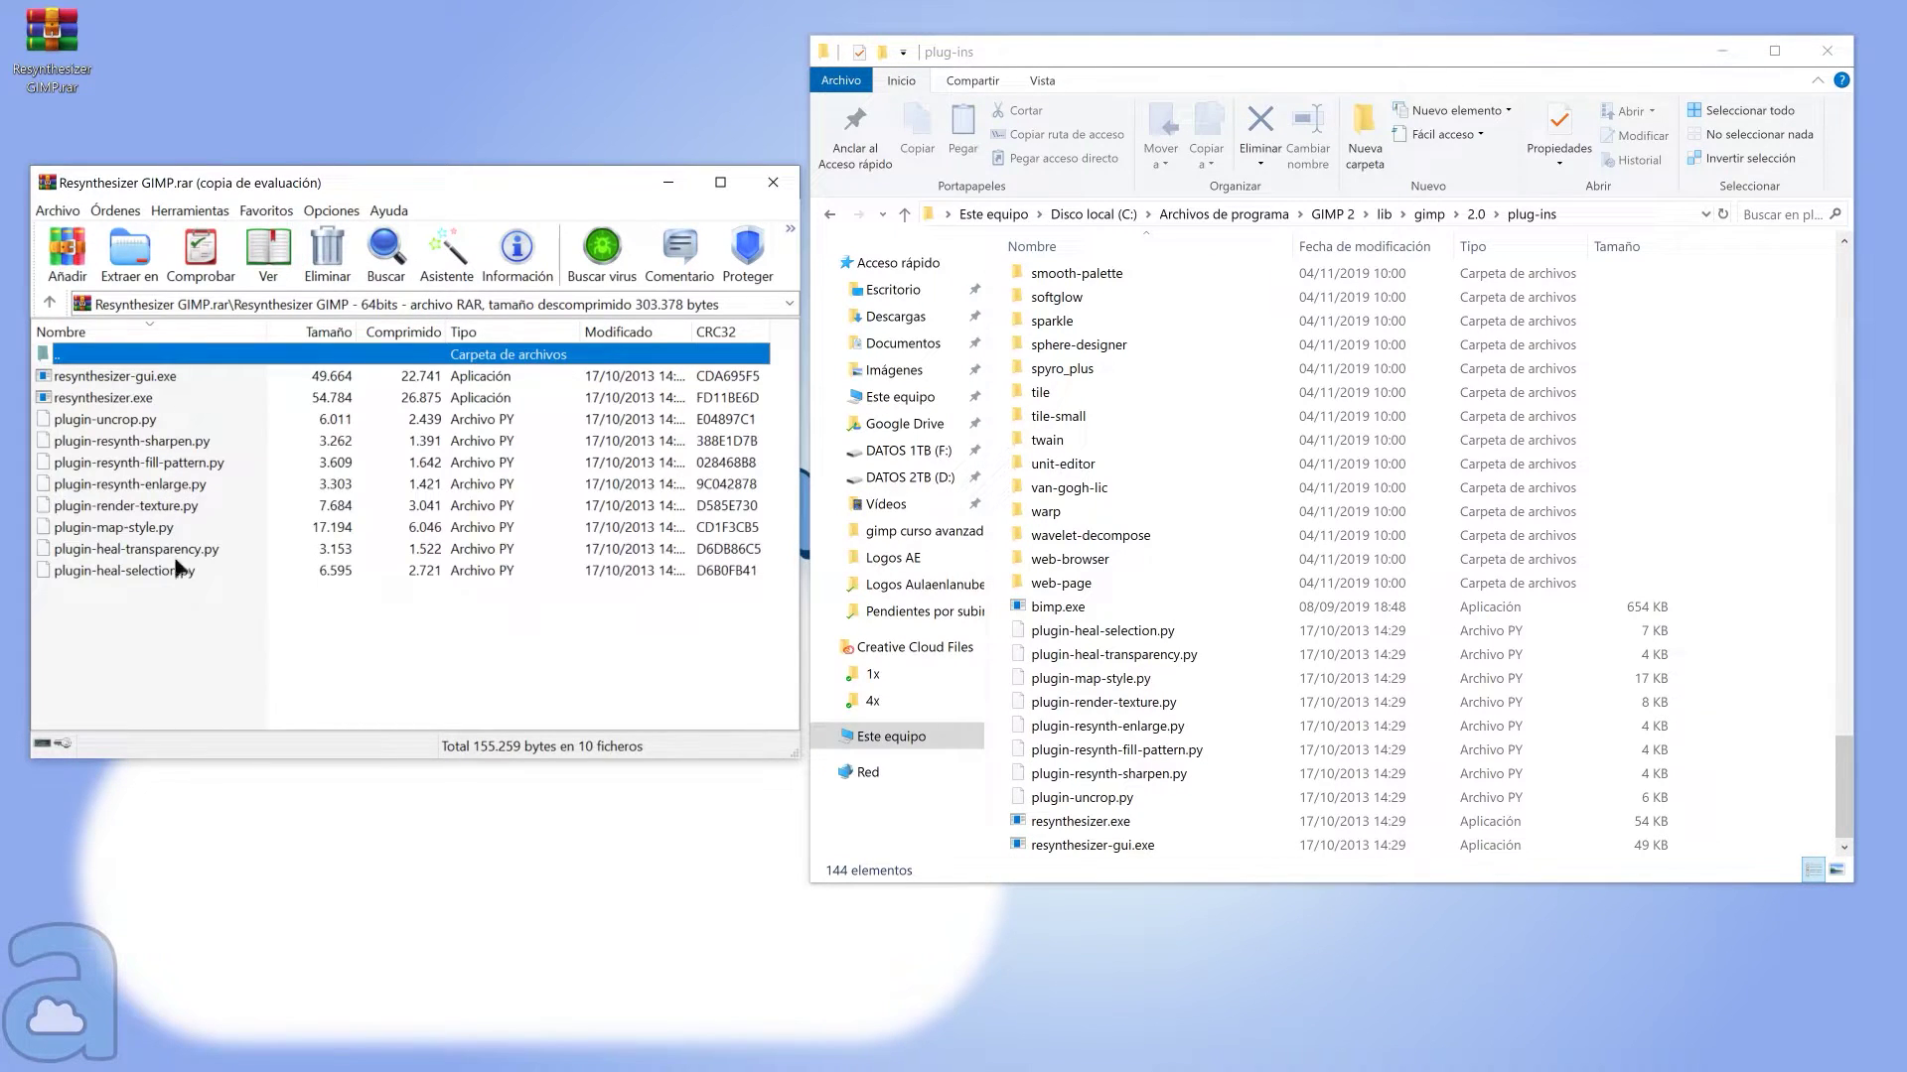
{"action": "left_click_drag", "start_coordinate": [210, 666], "coordinate": [109, 383]}
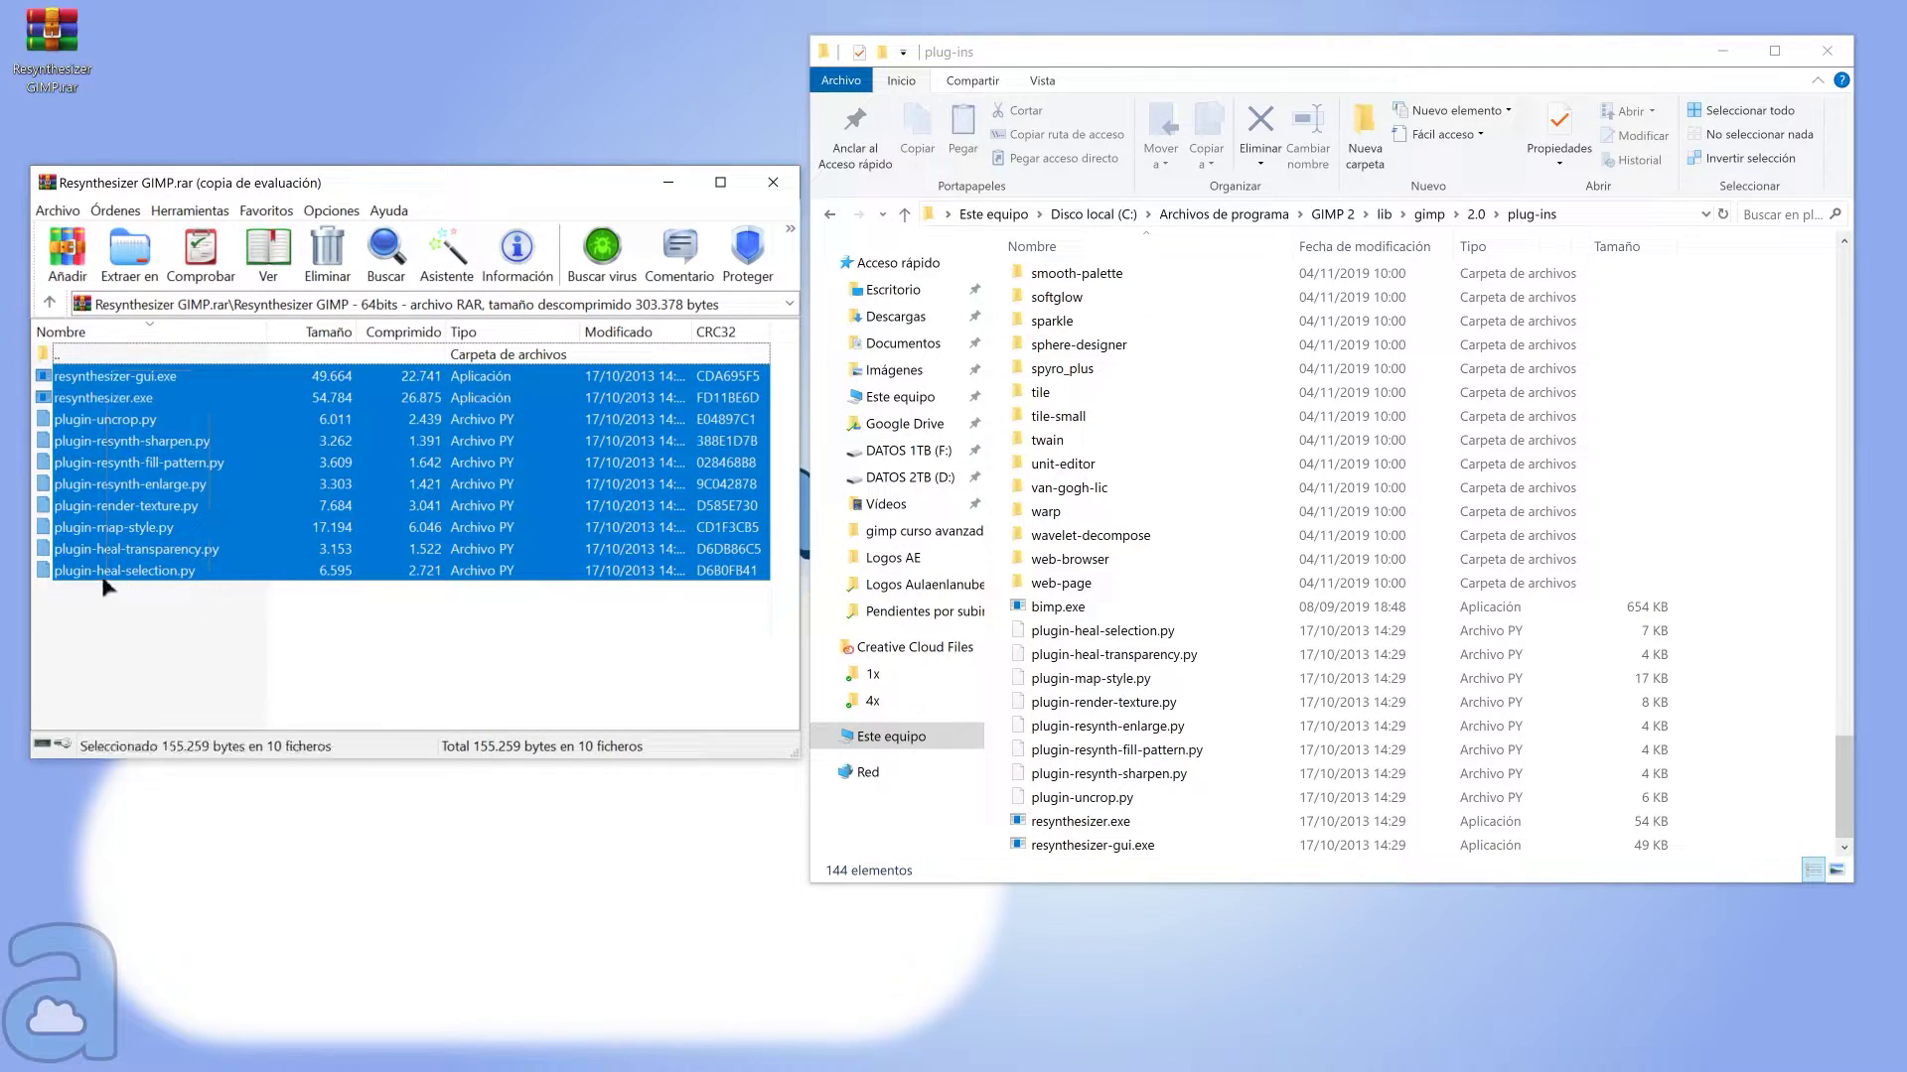
{"action": "left_click", "coordinate": [129, 254]}
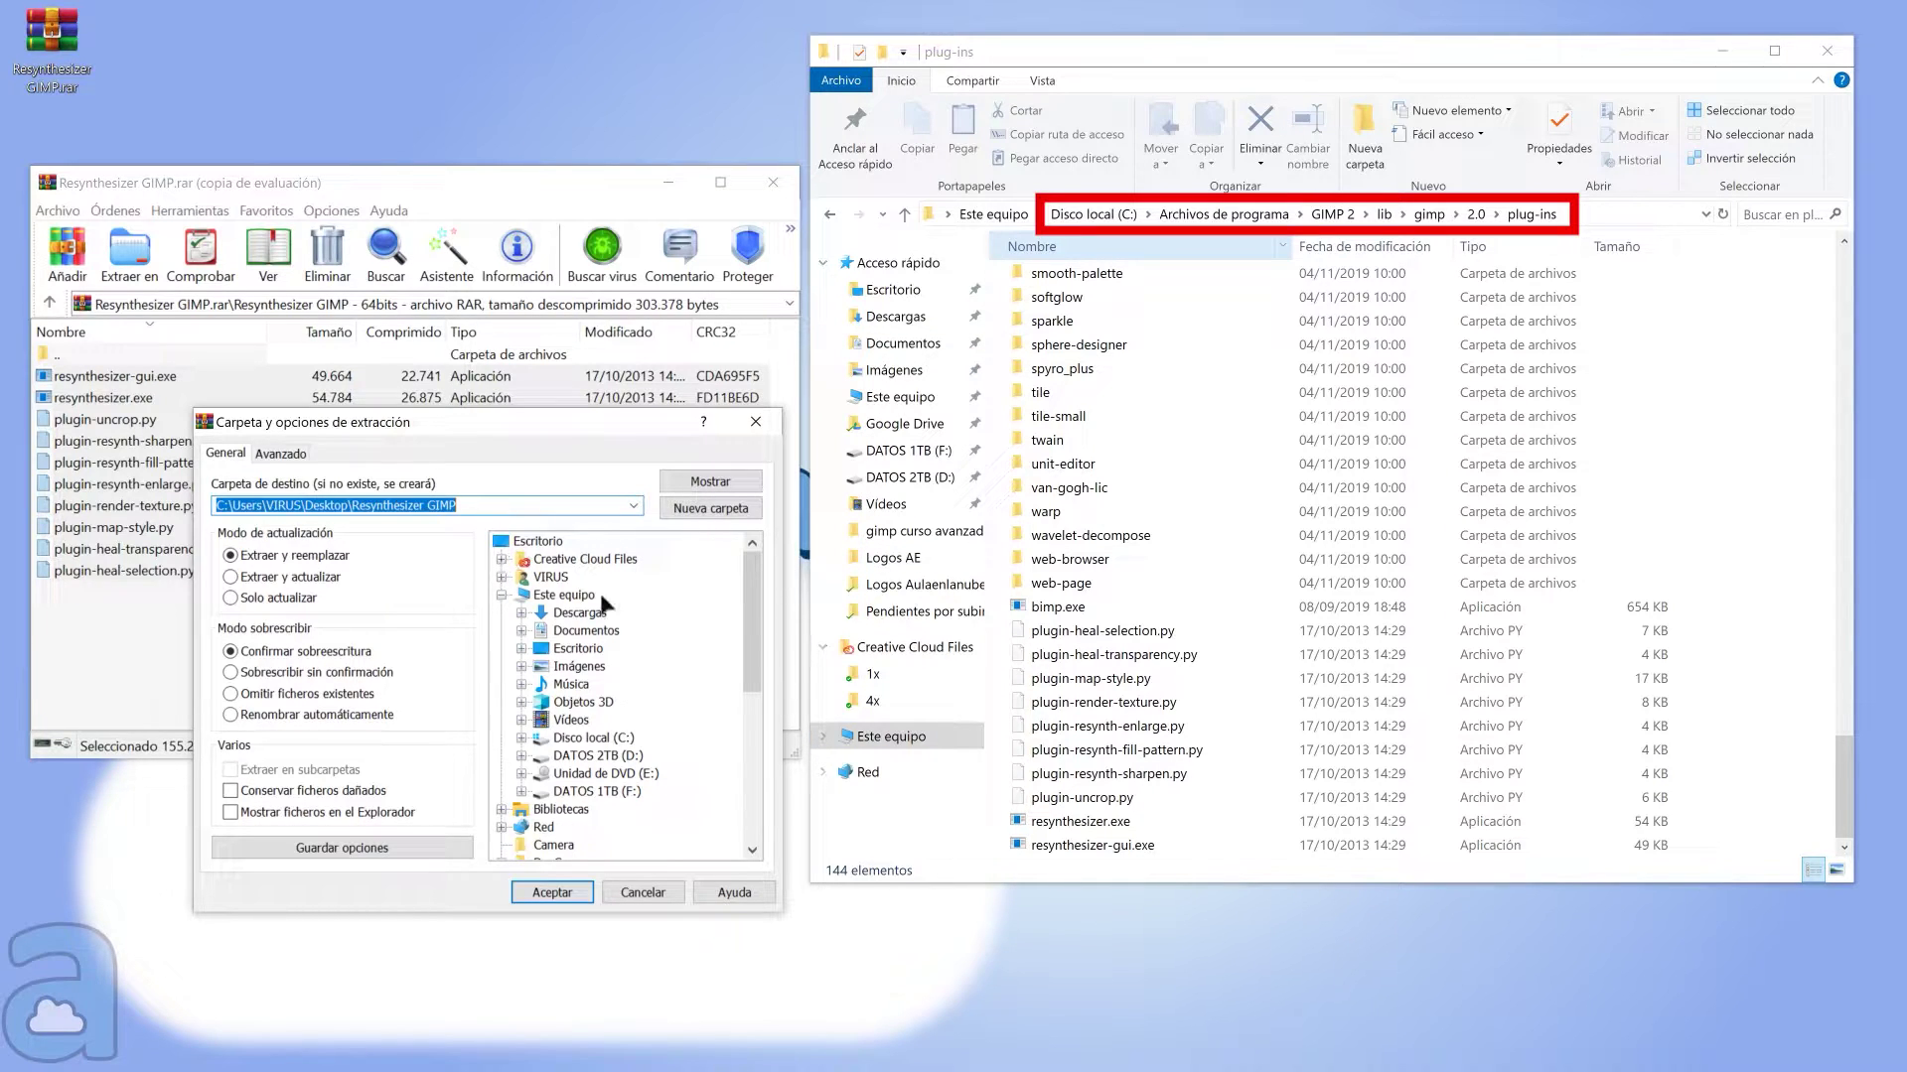
Set the extraction destination to C:\Program Files\GIMP 2\lib\gimp\2.0\plug-ins
{"action": "left_click", "coordinate": [576, 737]}
{"action": "left_click", "coordinate": [522, 738]}
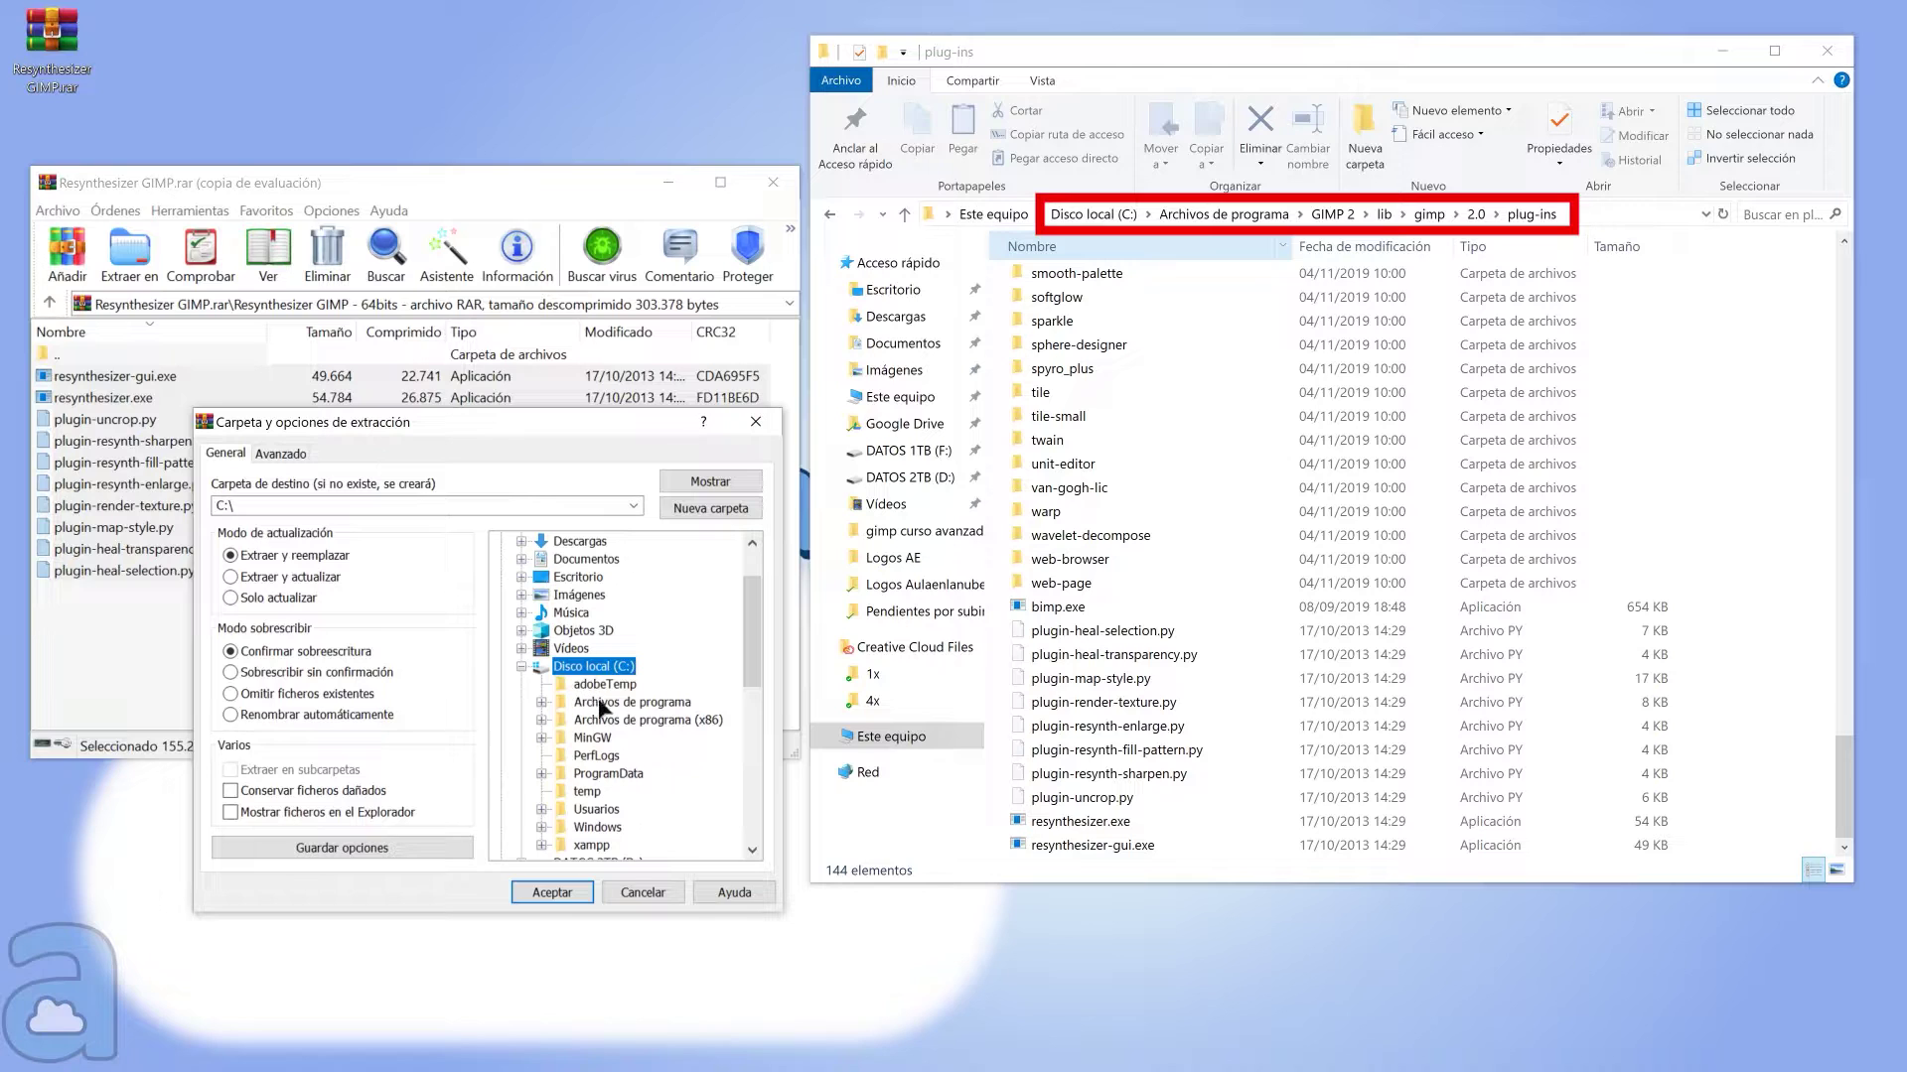
{"action": "left_click", "coordinate": [542, 702]}
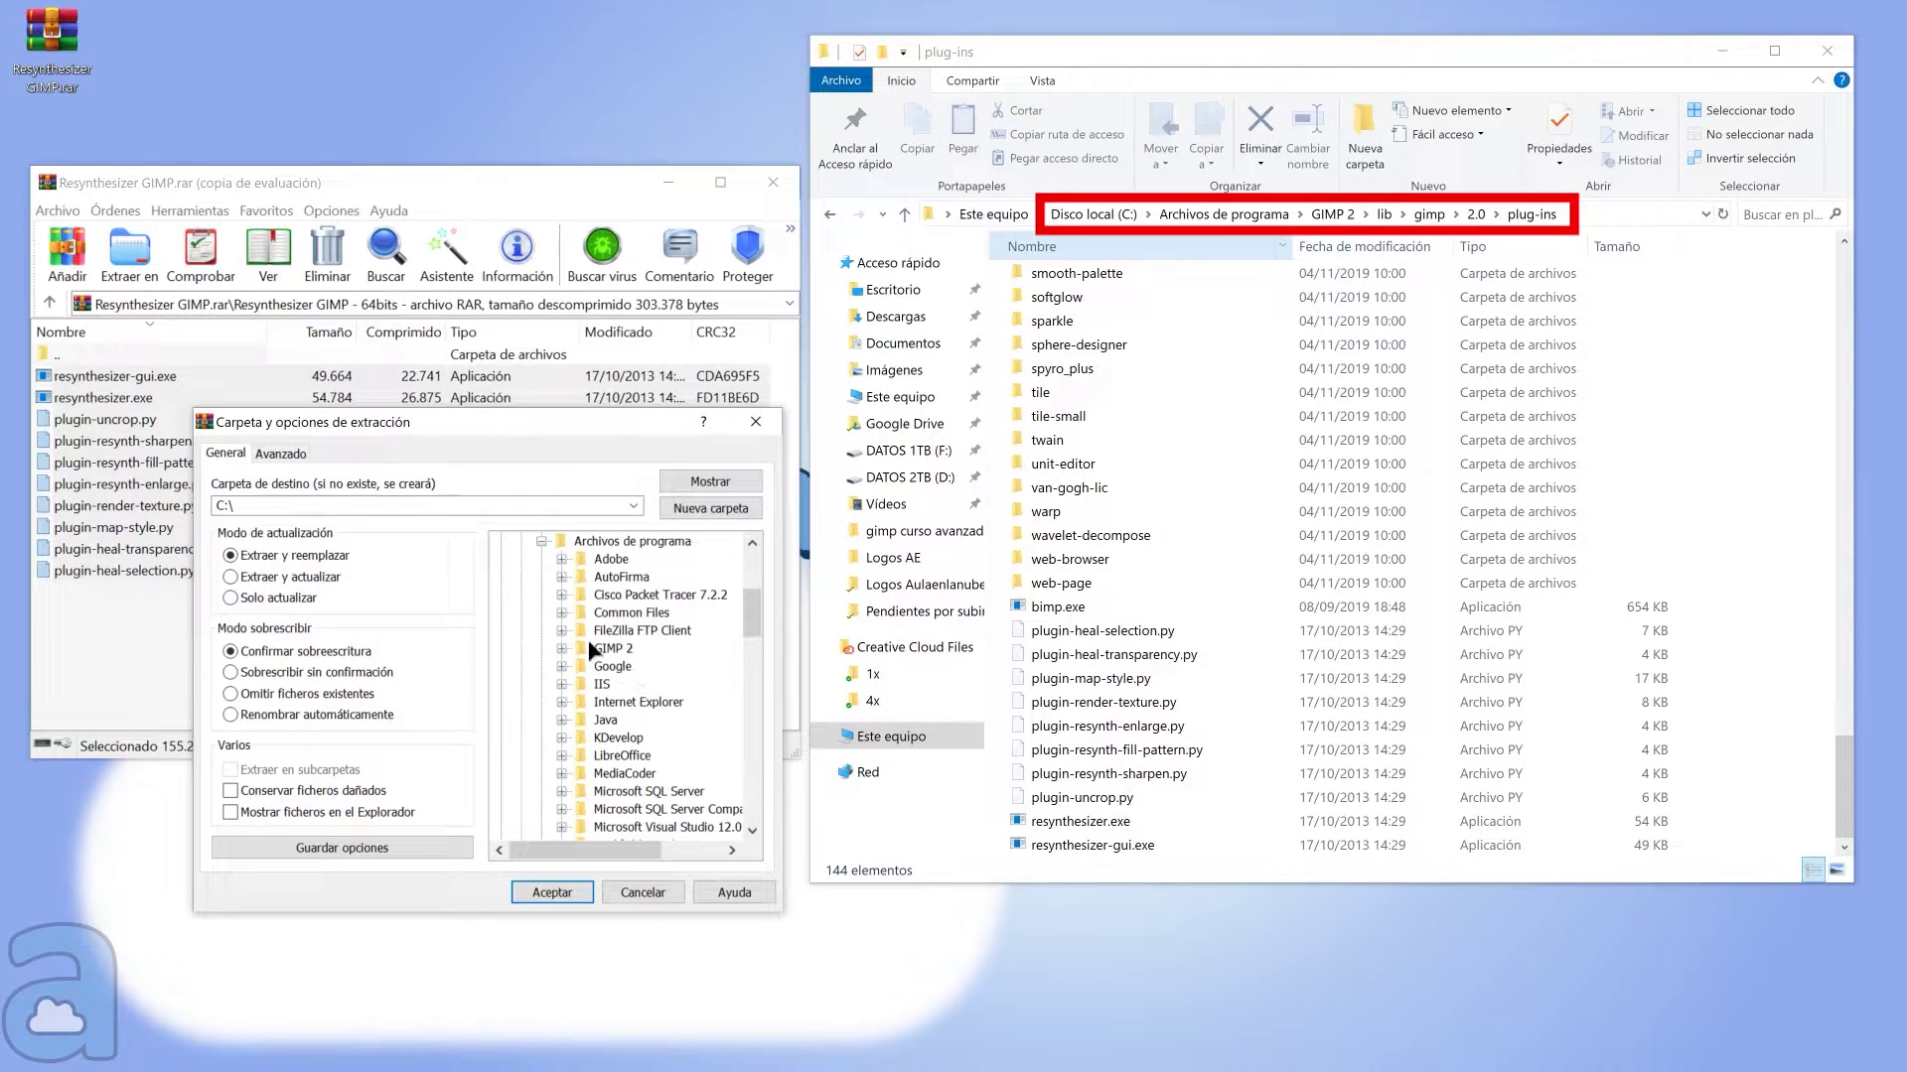
{"action": "left_click", "coordinate": [562, 648]}
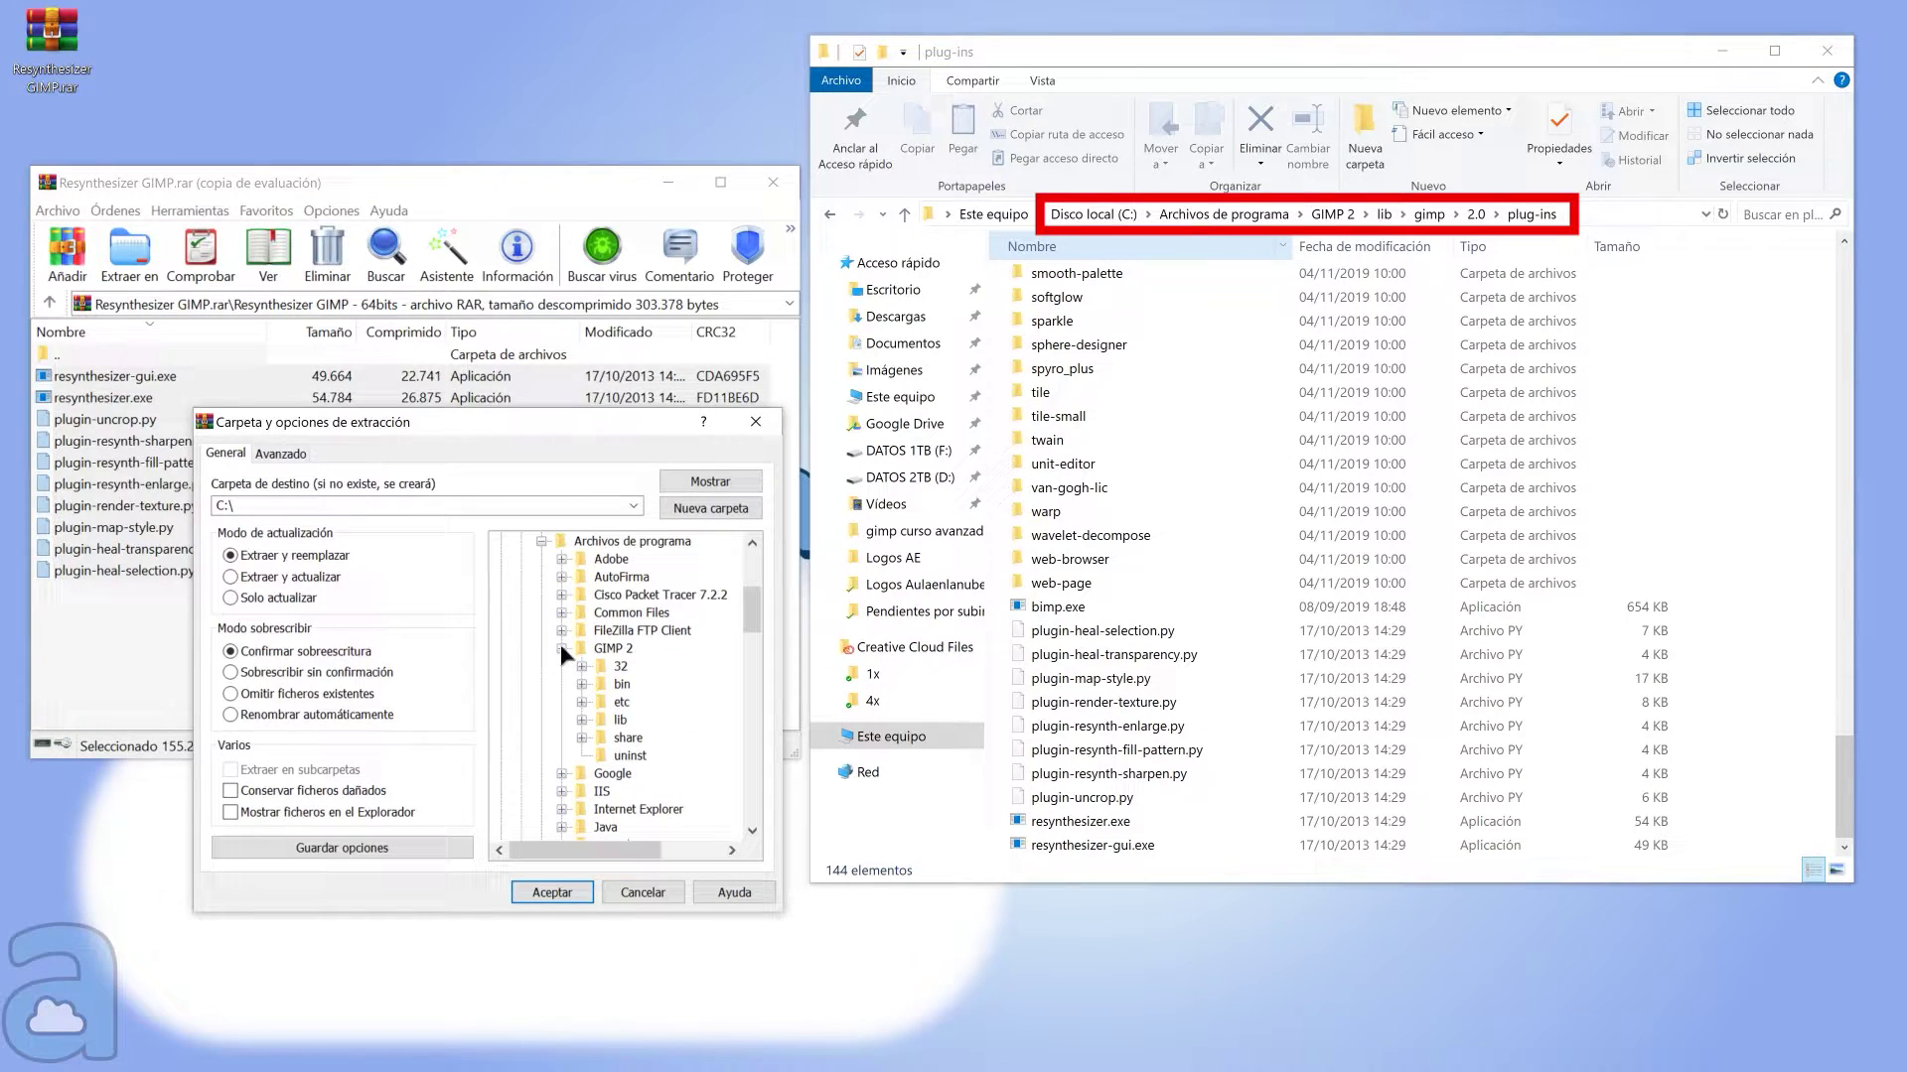
{"action": "left_click", "coordinate": [582, 721]}
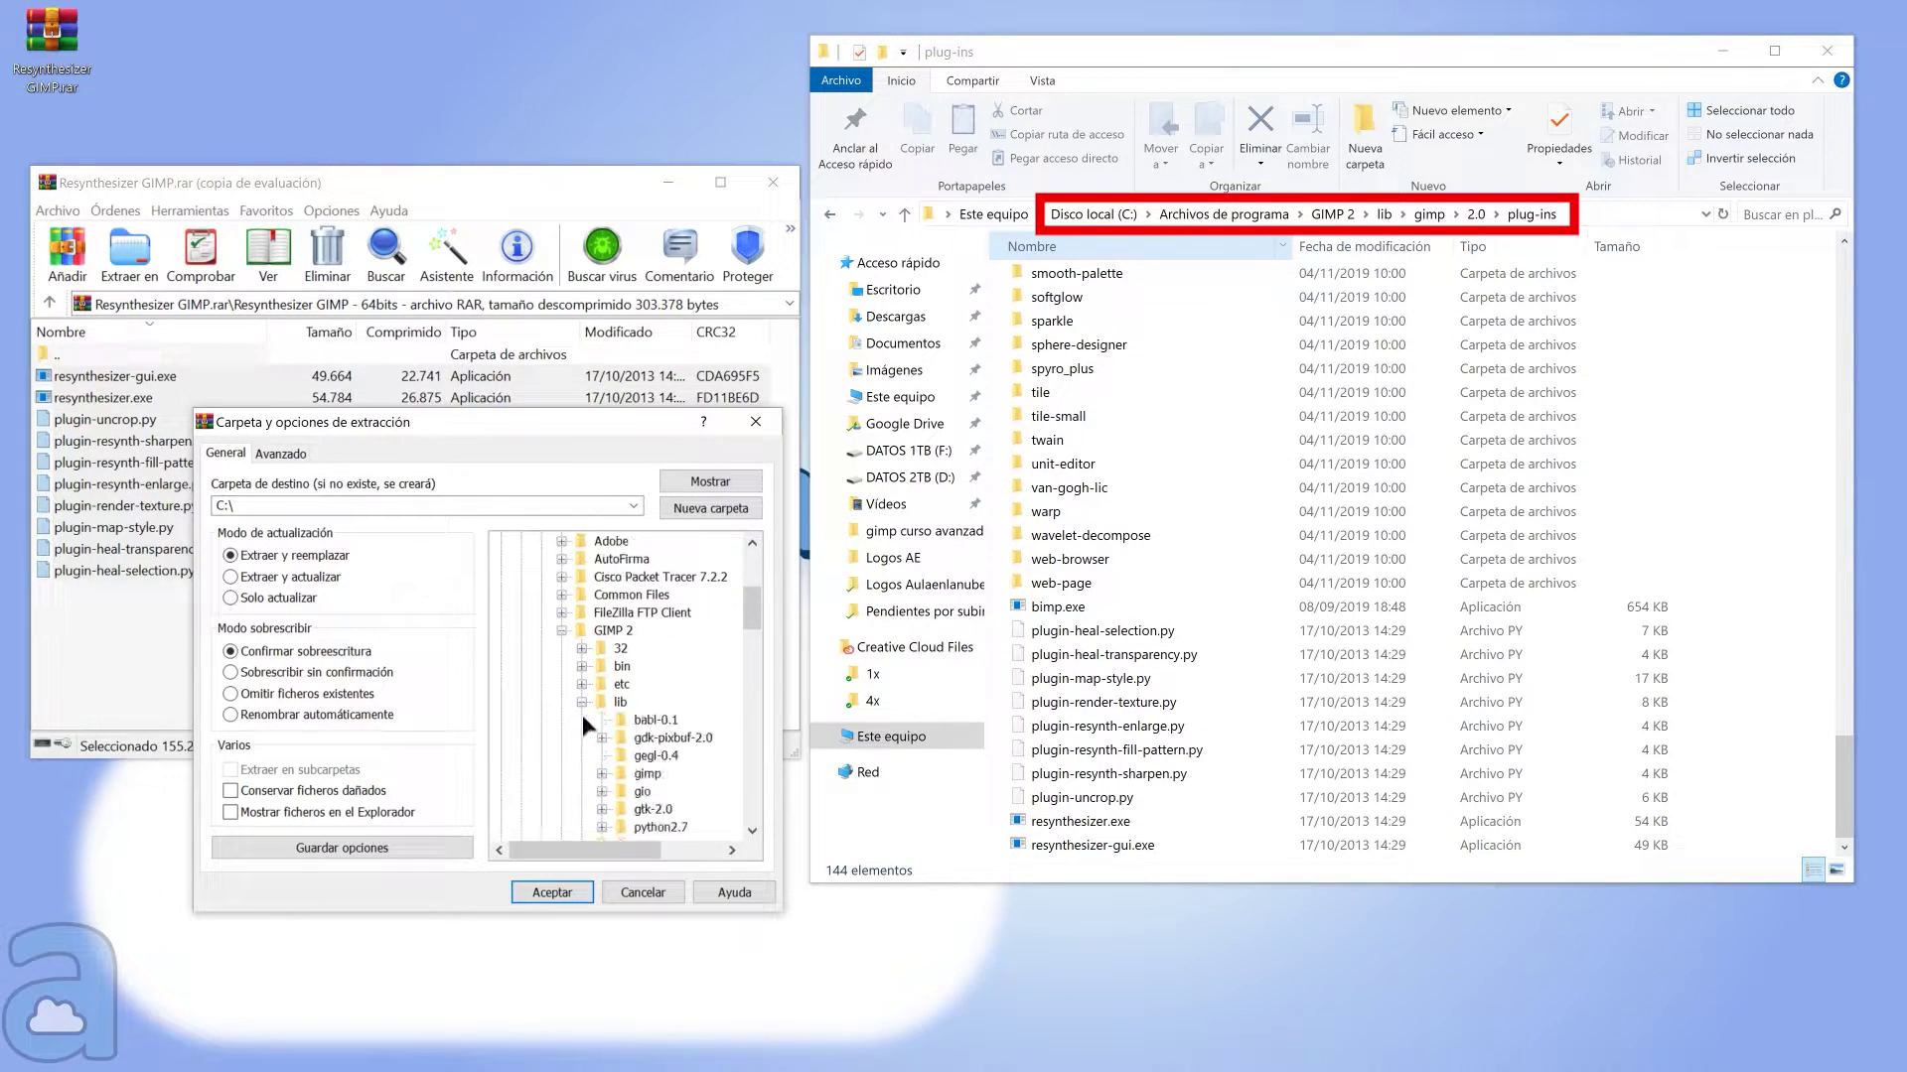
{"action": "left_click", "coordinate": [602, 775]}
{"action": "left_click", "coordinate": [622, 738]}
{"action": "left_click", "coordinate": [696, 702]}
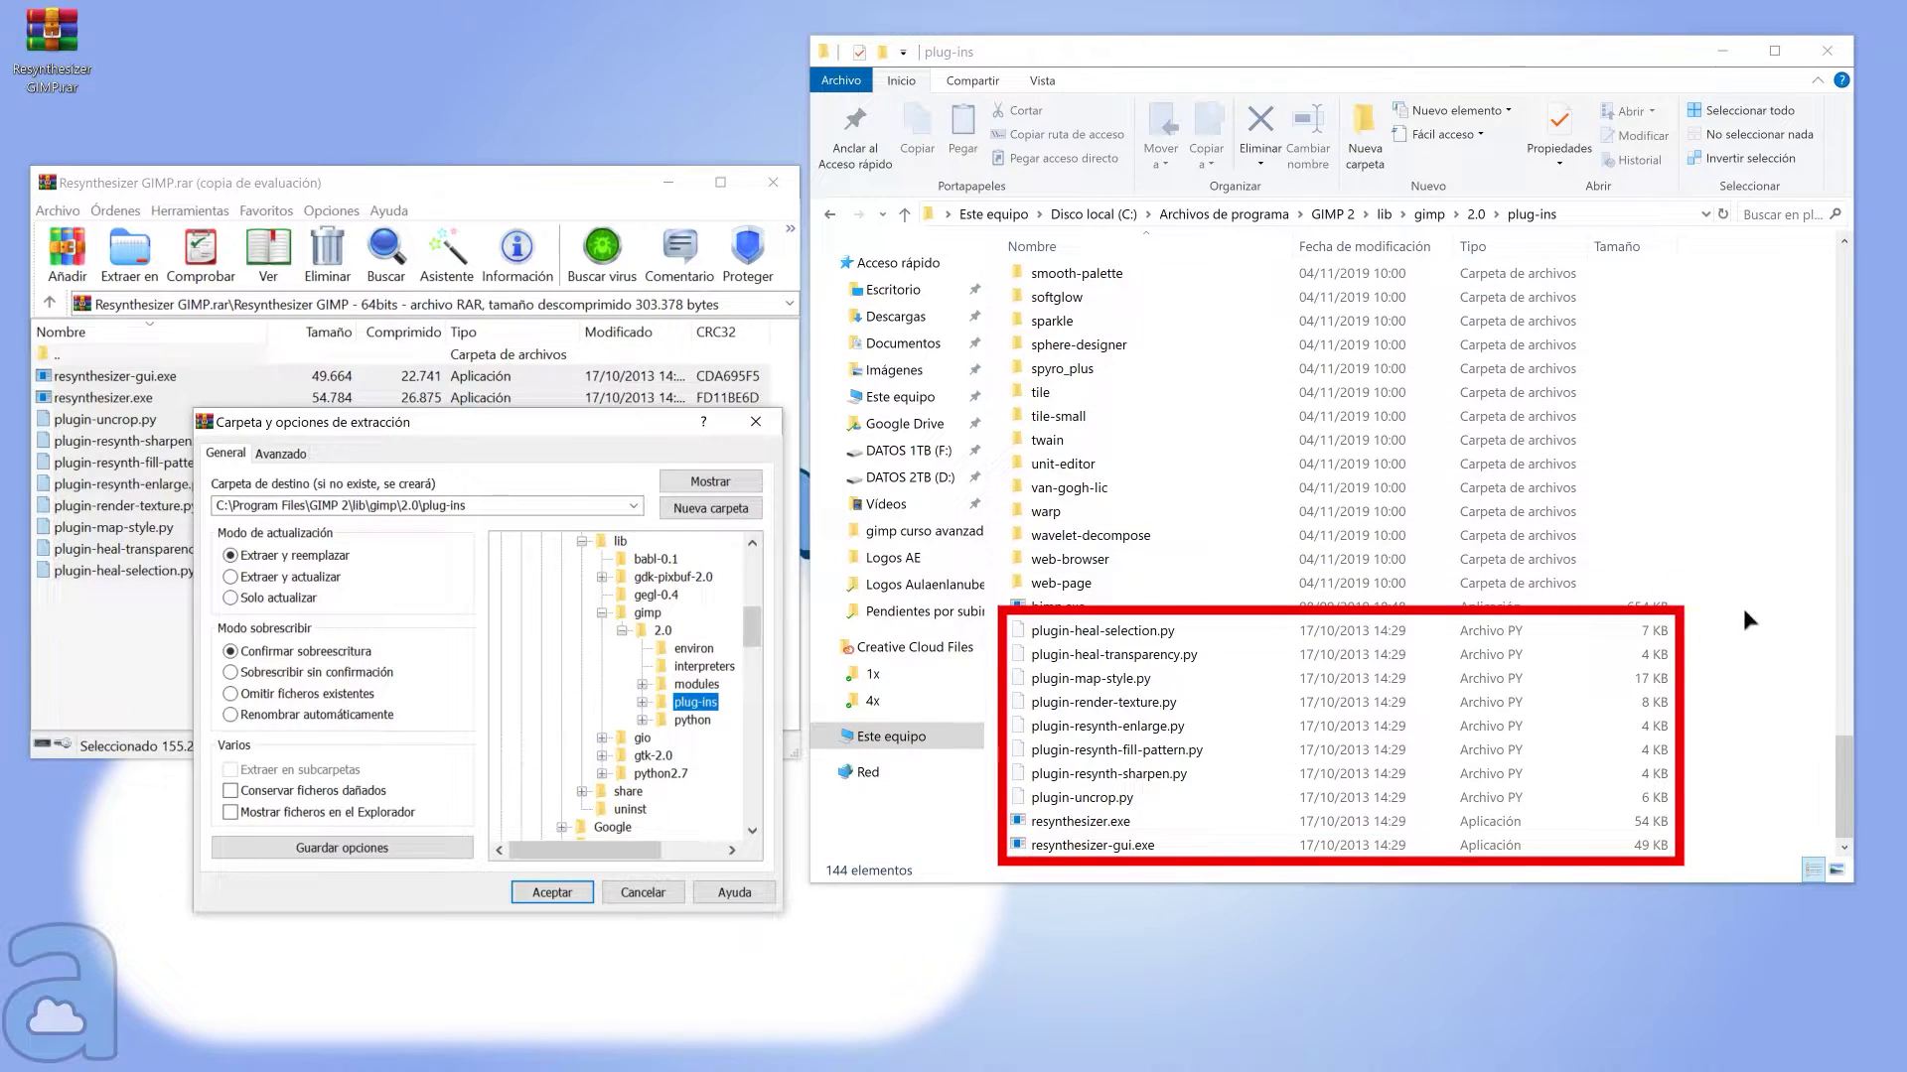
Check the Resynthesizer files in the plug-ins folder, excluding bimp.exe, then close the extraction dialog and WinRAR
{"action": "left_click_drag", "start_coordinate": [1734, 611], "coordinate": [1241, 864]}
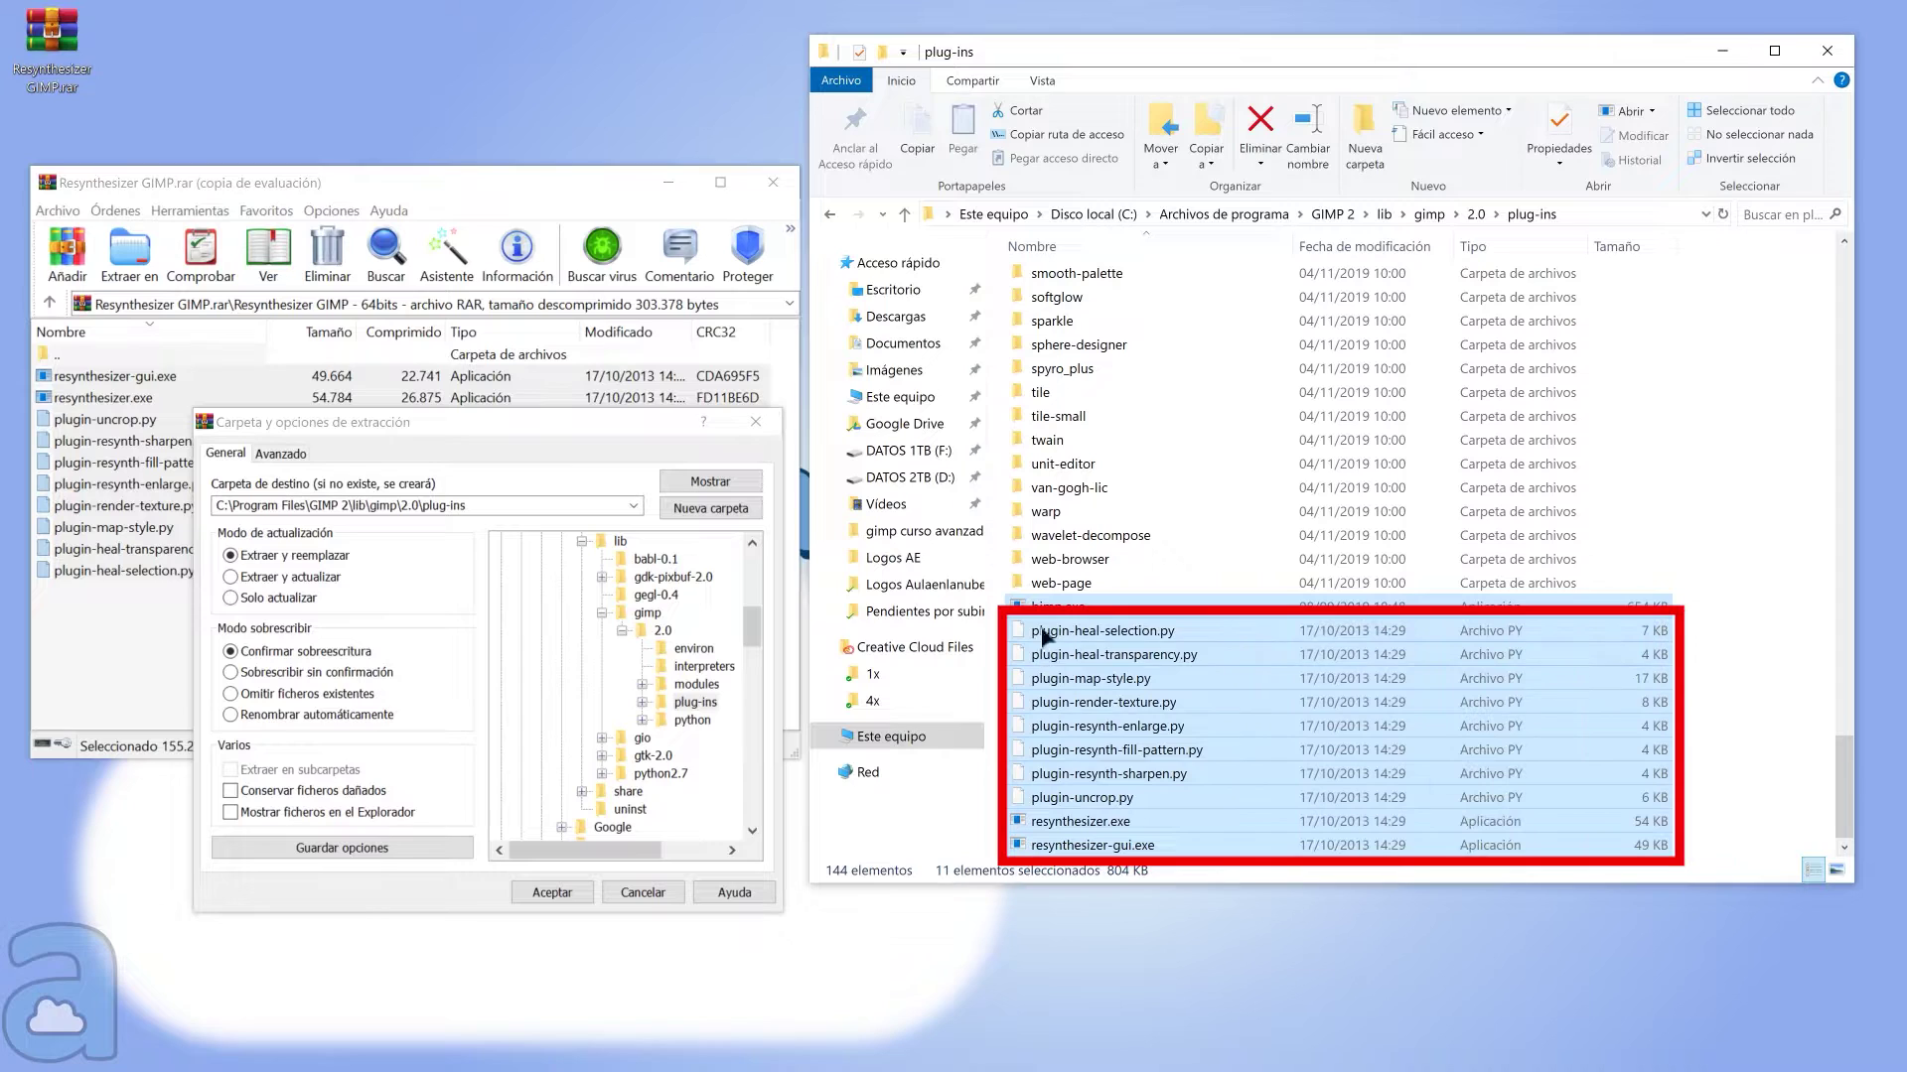
{"action": "left_click", "coordinate": [1052, 606], "text": "ctrl"}
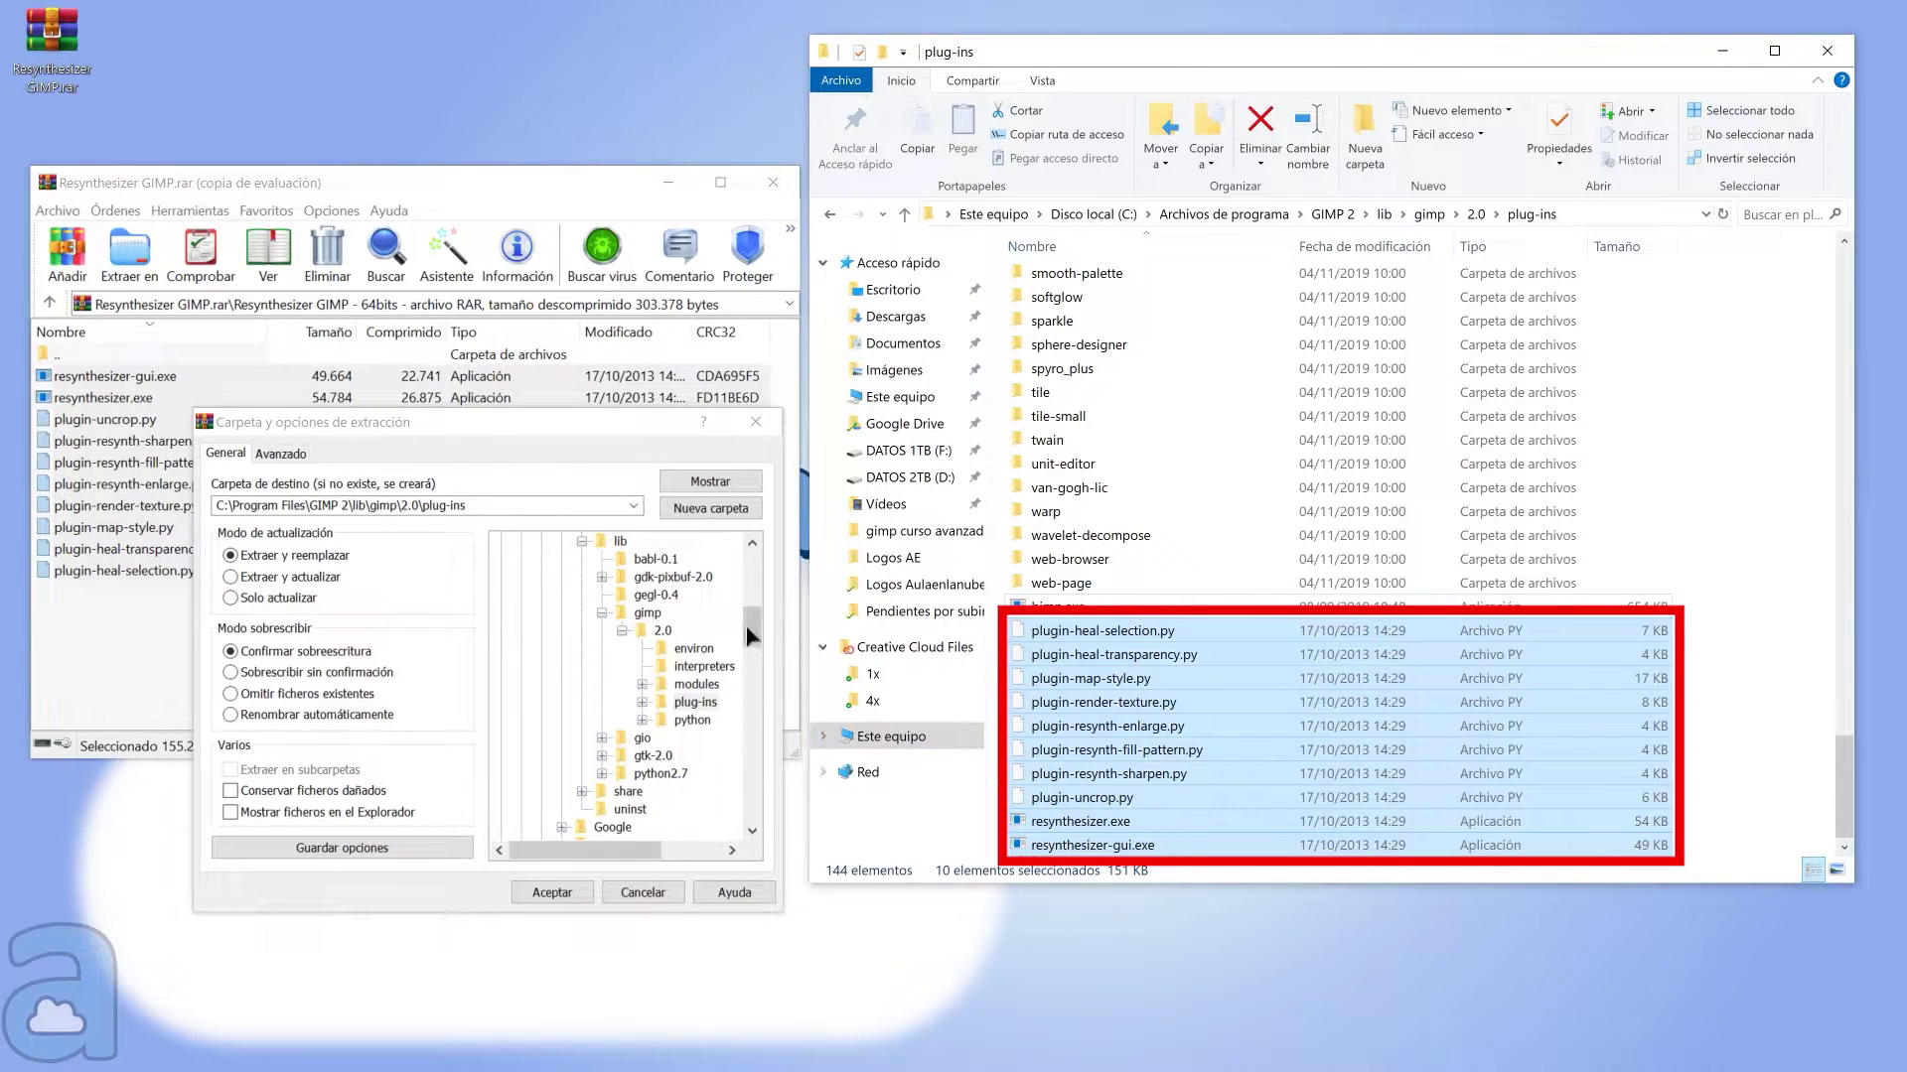
{"action": "left_click", "coordinate": [756, 421]}
{"action": "left_click", "coordinate": [602, 666]}
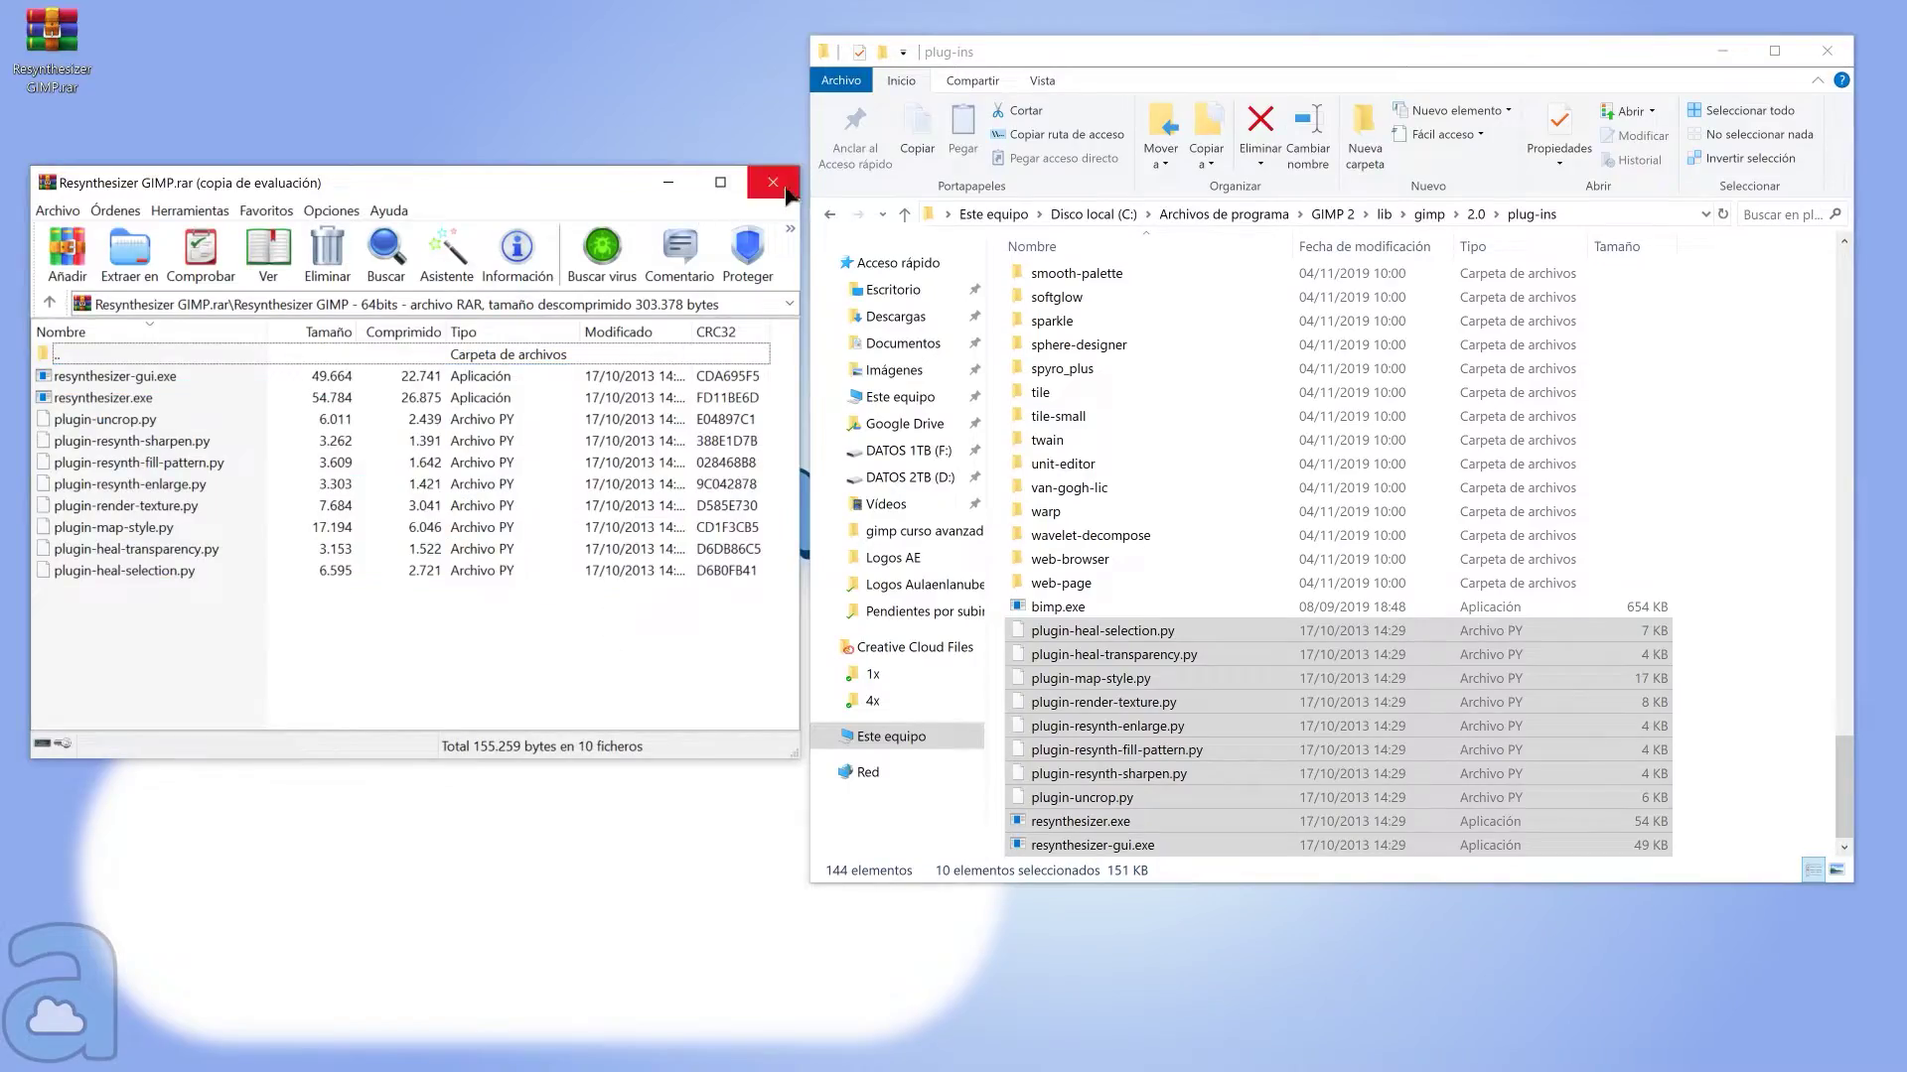
{"action": "left_click", "coordinate": [785, 191]}
{"action": "left_click", "coordinate": [635, 643]}
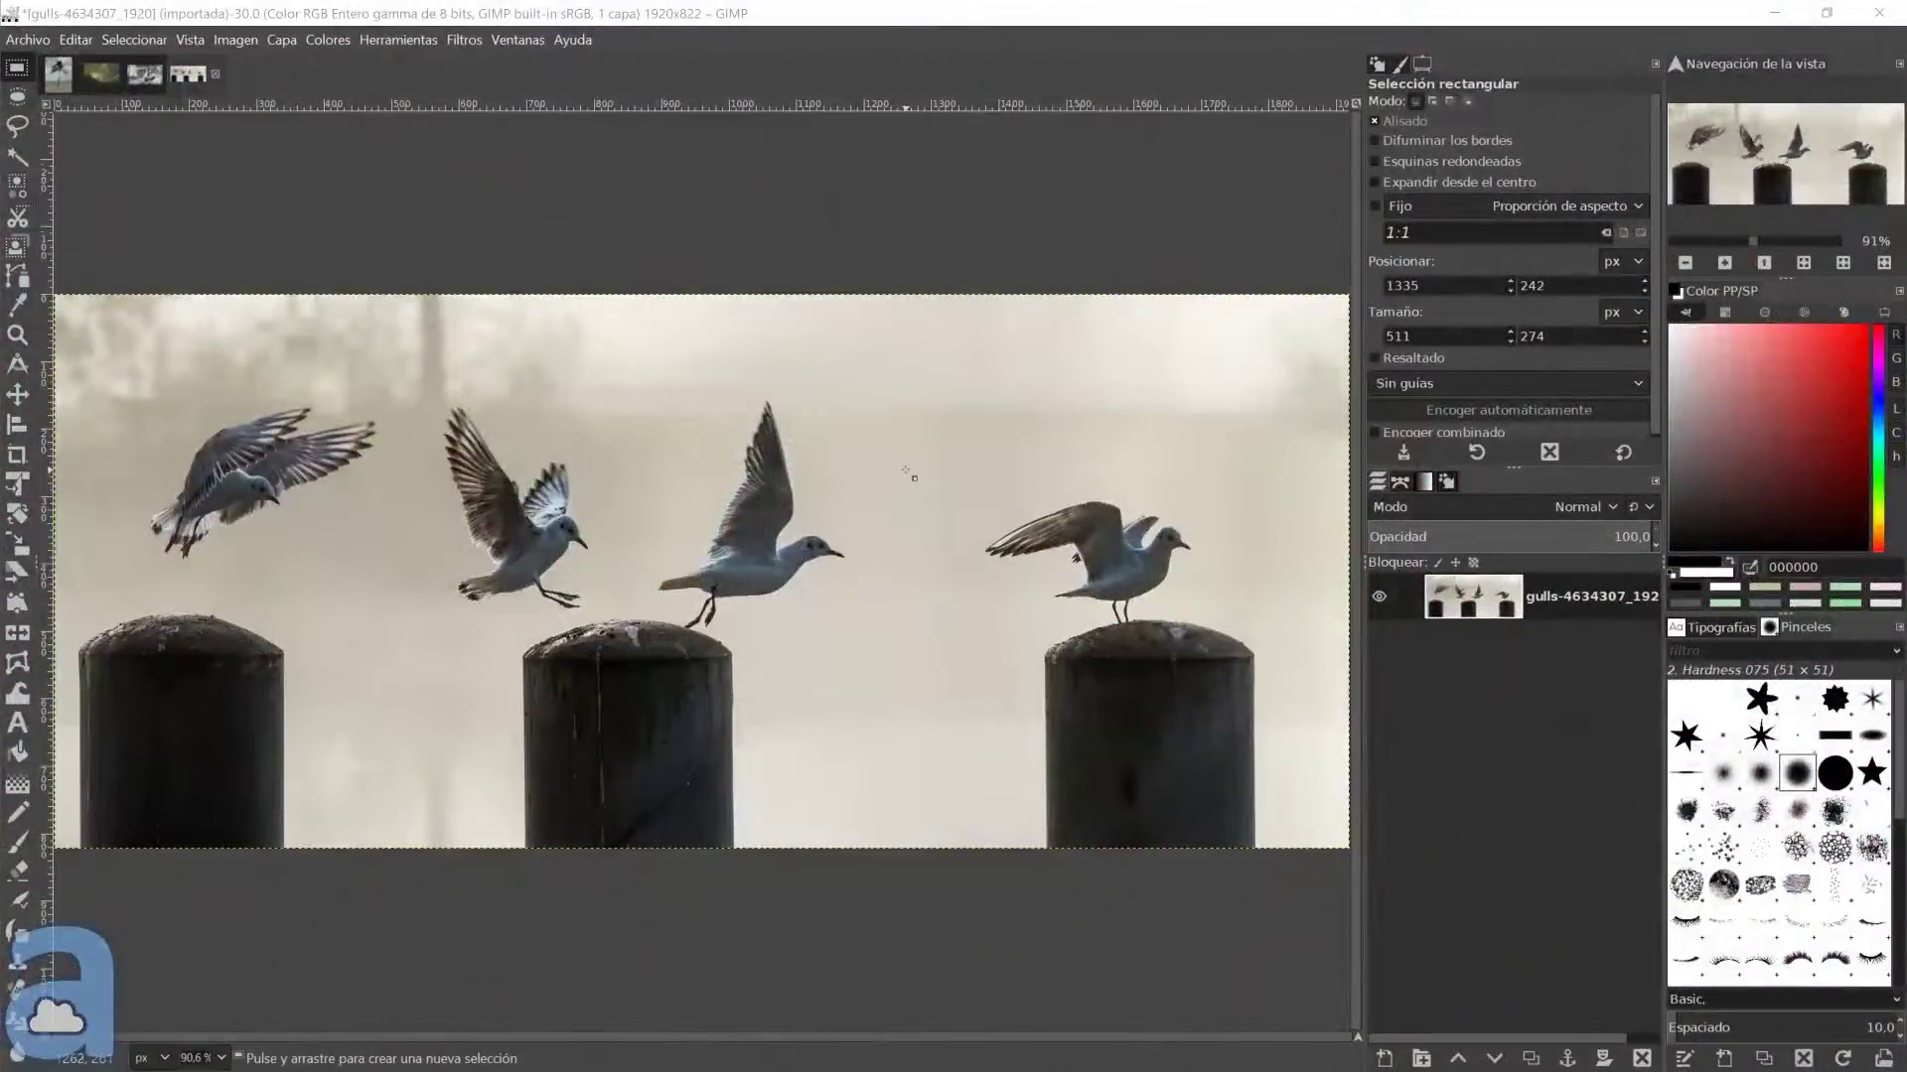
{"action": "left_click", "coordinate": [464, 40]}
{"action": "mouse_move", "coordinate": [484, 200]}
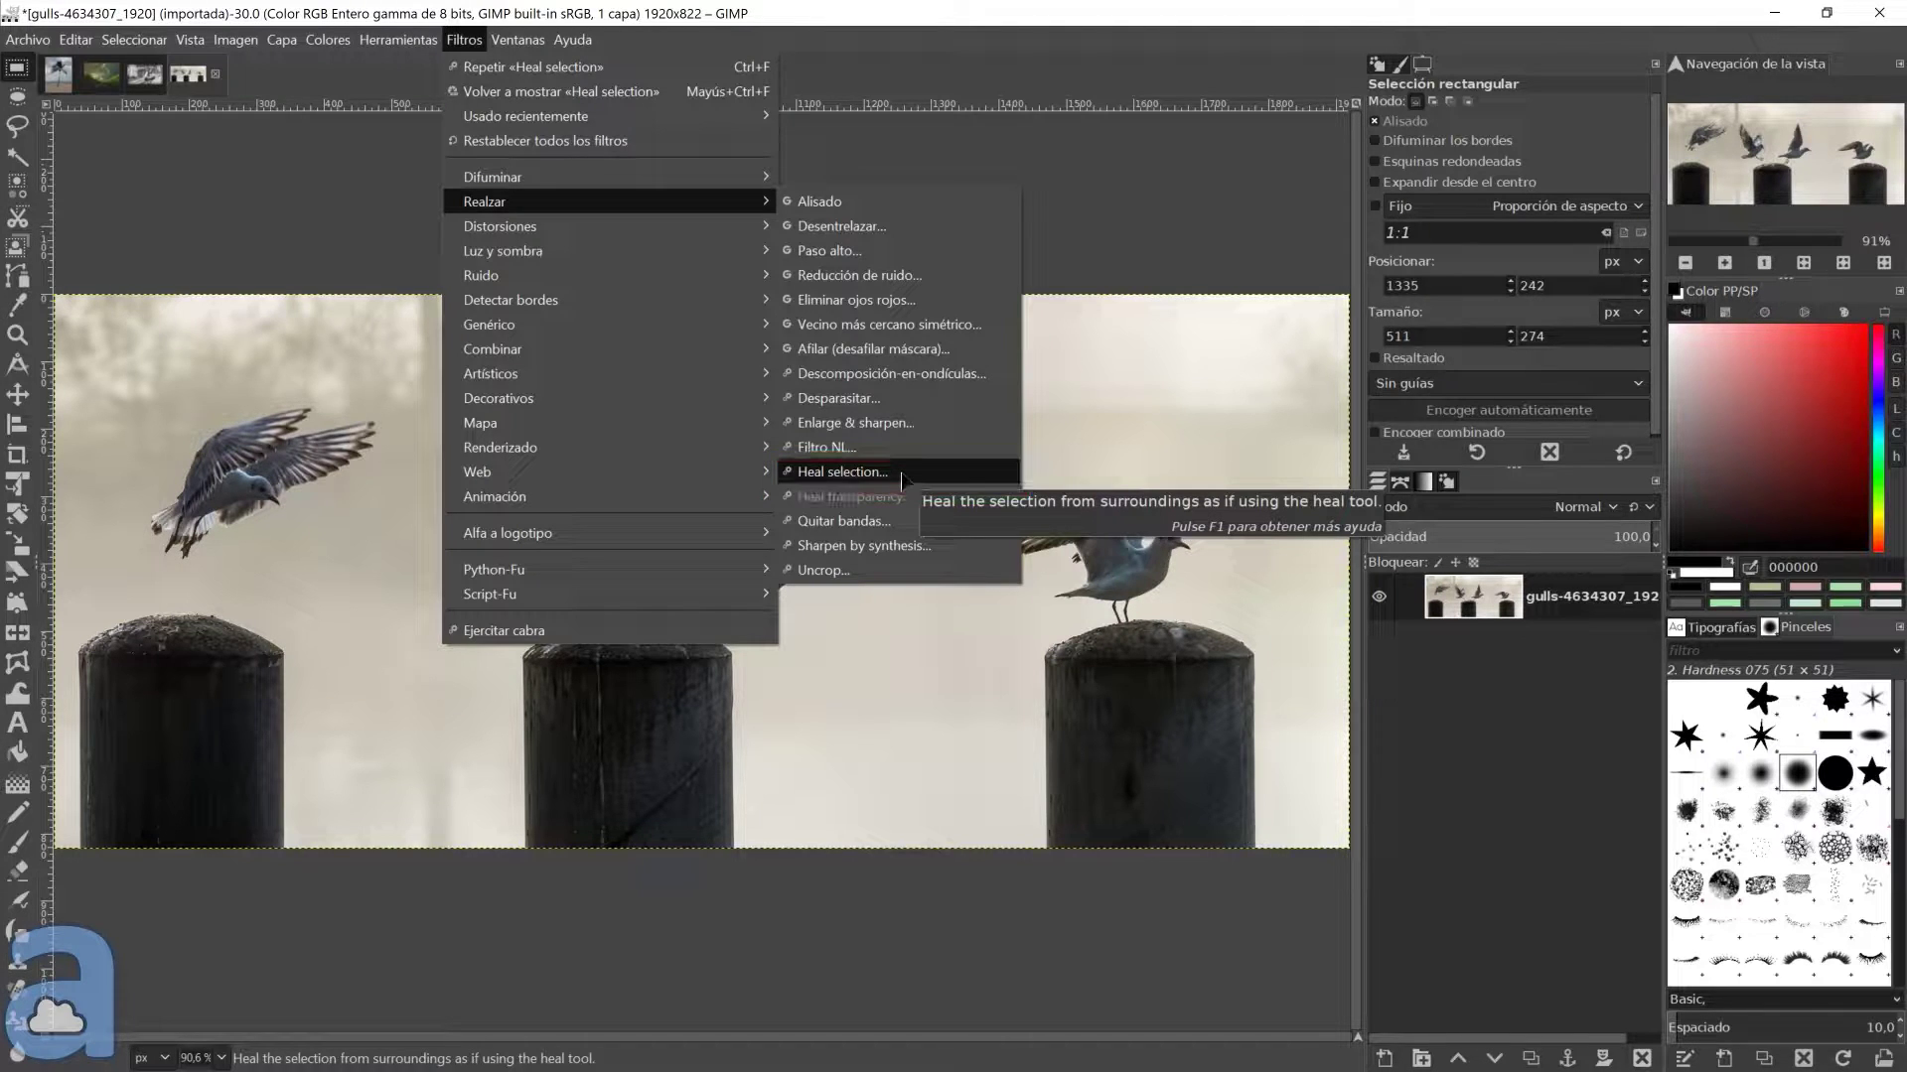
{"action": "left_click", "coordinate": [1165, 316]}
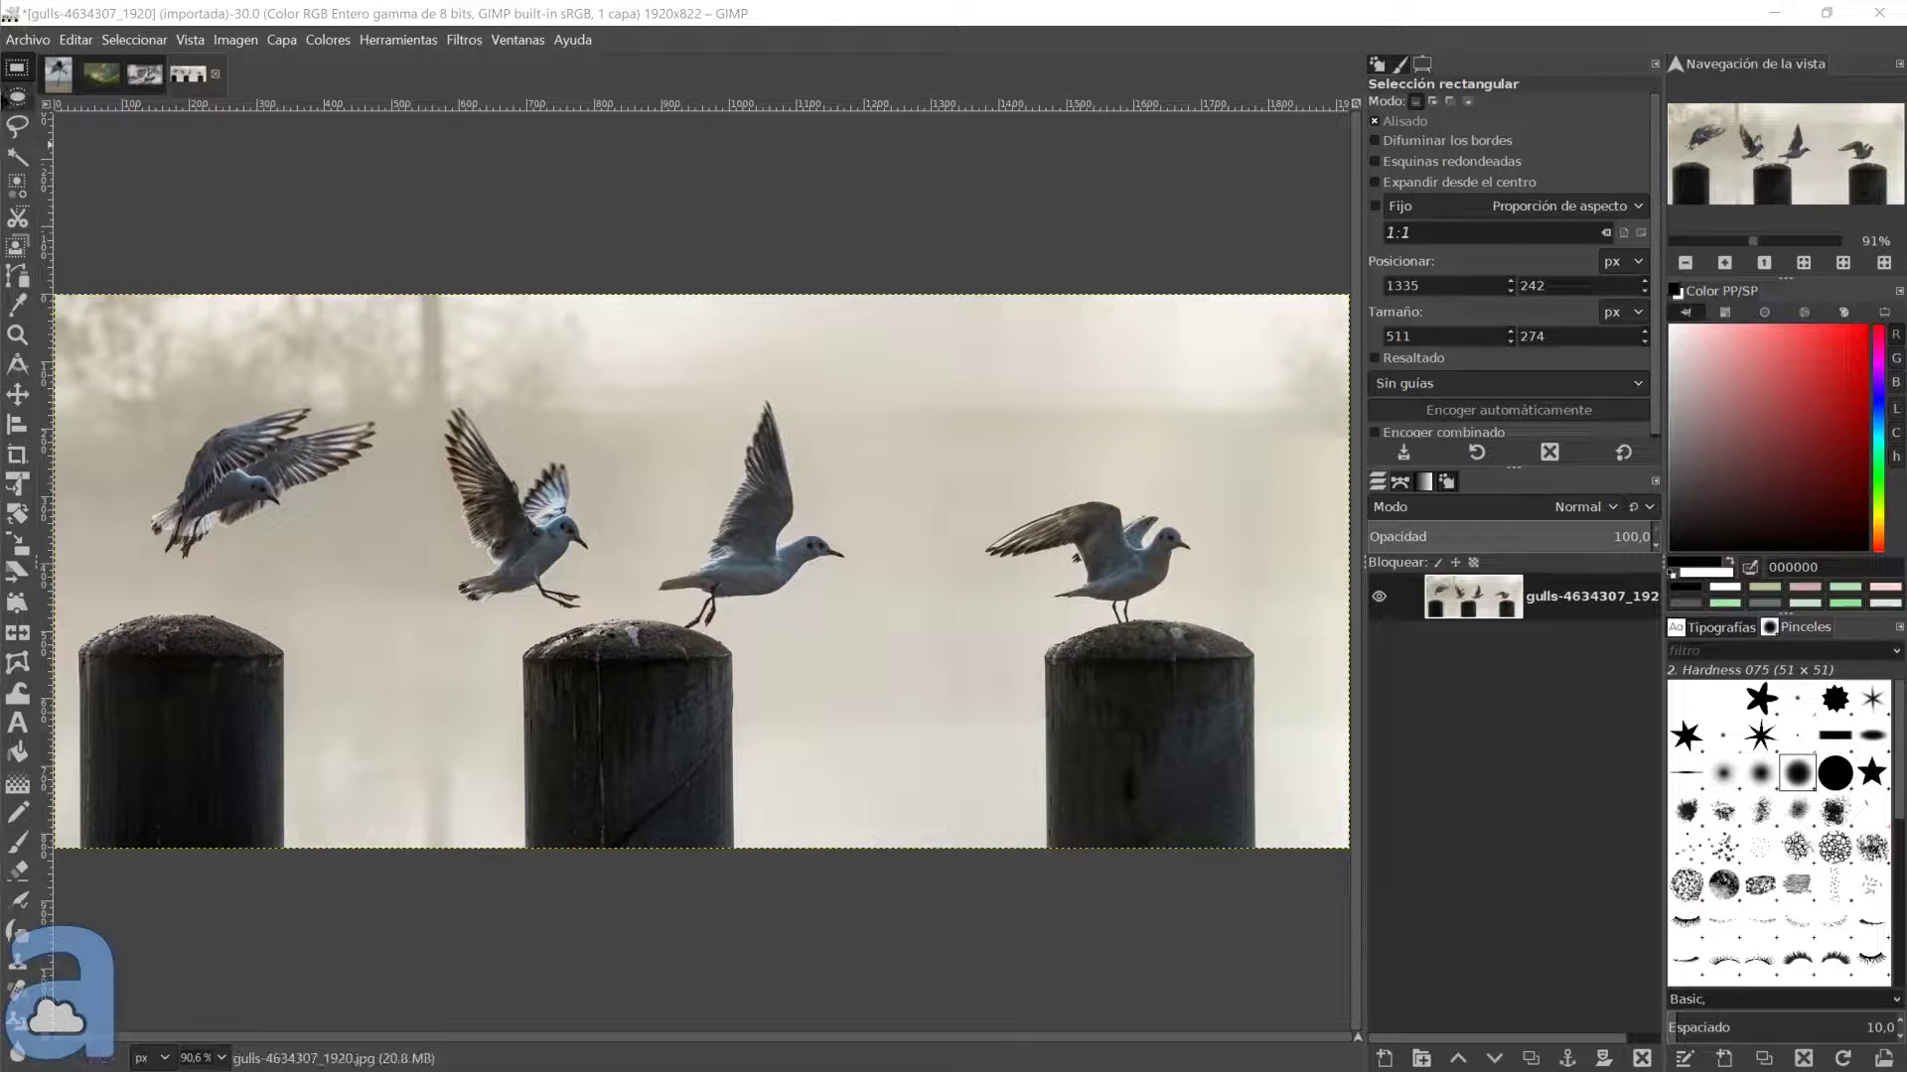
Lasso a loose freehand selection around the rightmost gull's wings, body and legs
{"action": "key", "text": "f"}
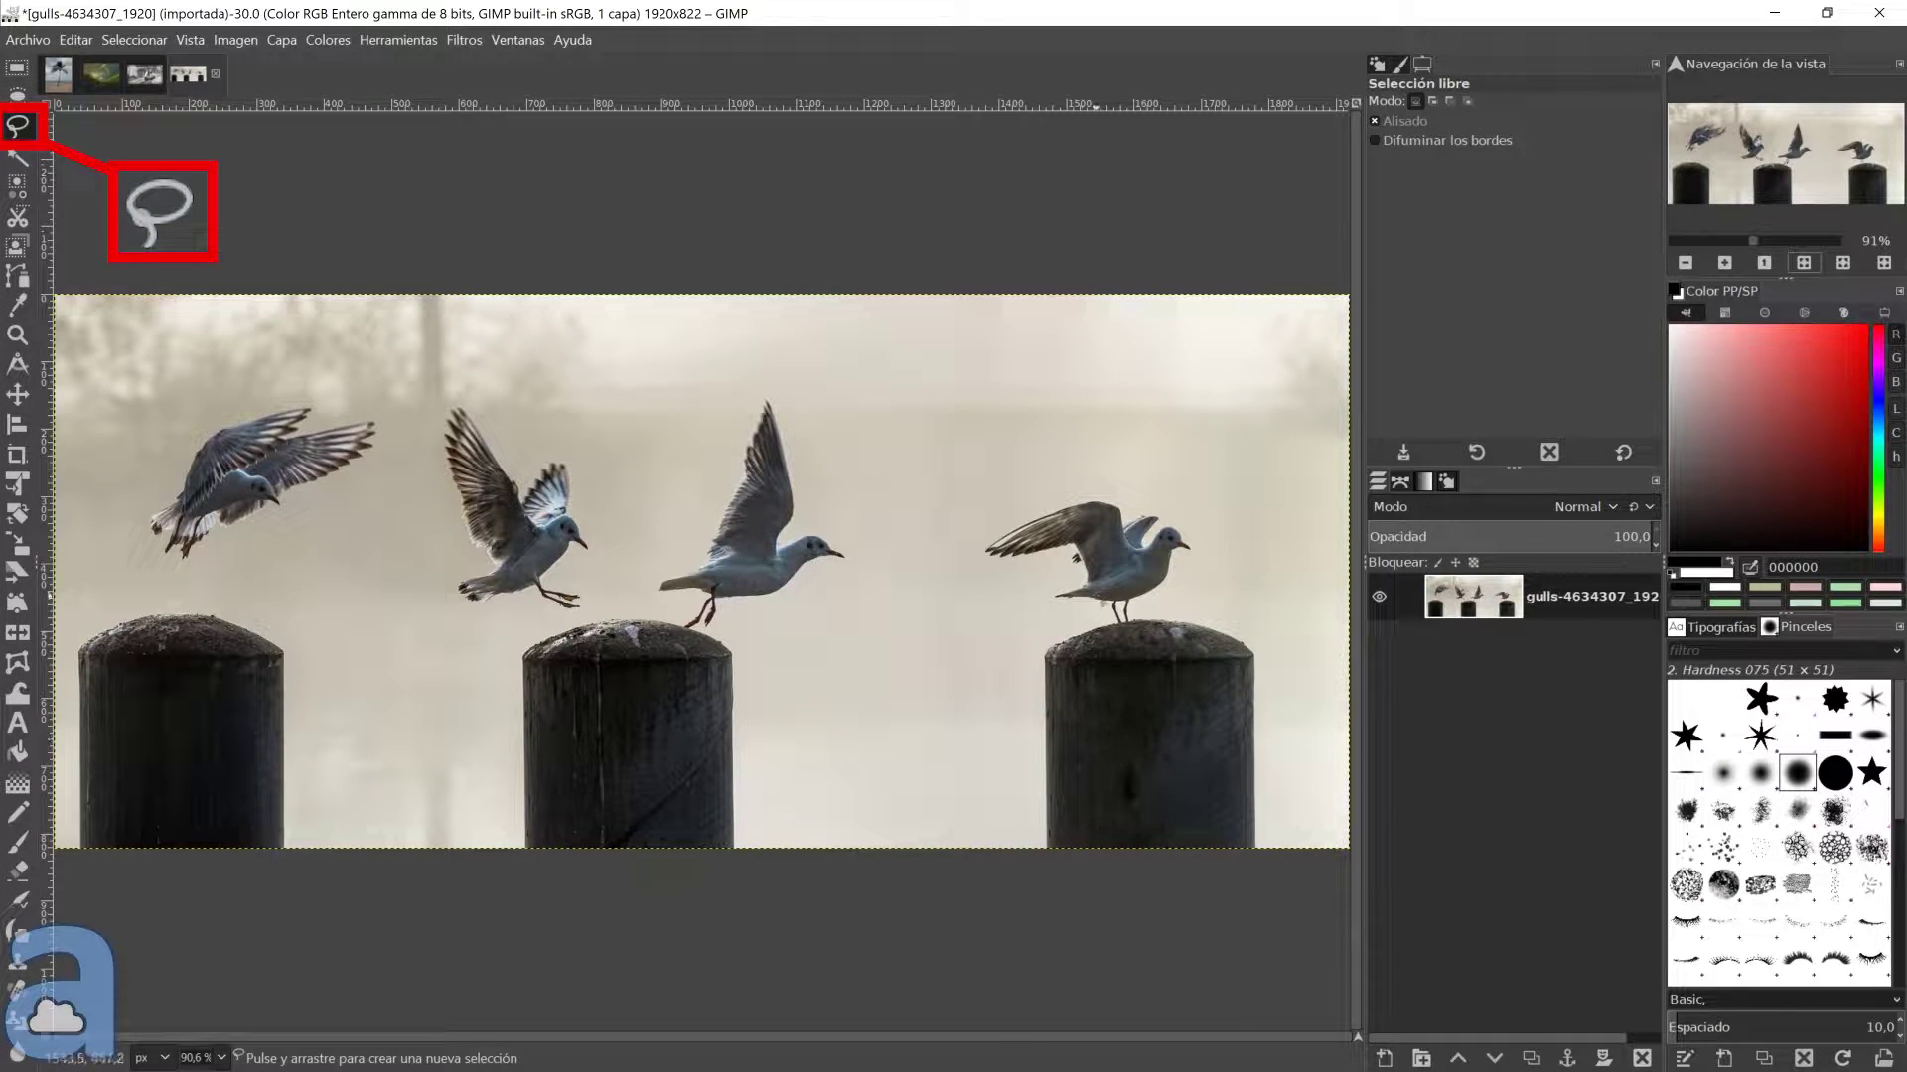
{"action": "scroll", "coordinate": [1117, 612], "scroll_direction": "up", "scroll_amount": 5}
{"action": "scroll", "coordinate": [1117, 612], "scroll_direction": "up", "scroll_amount": 2}
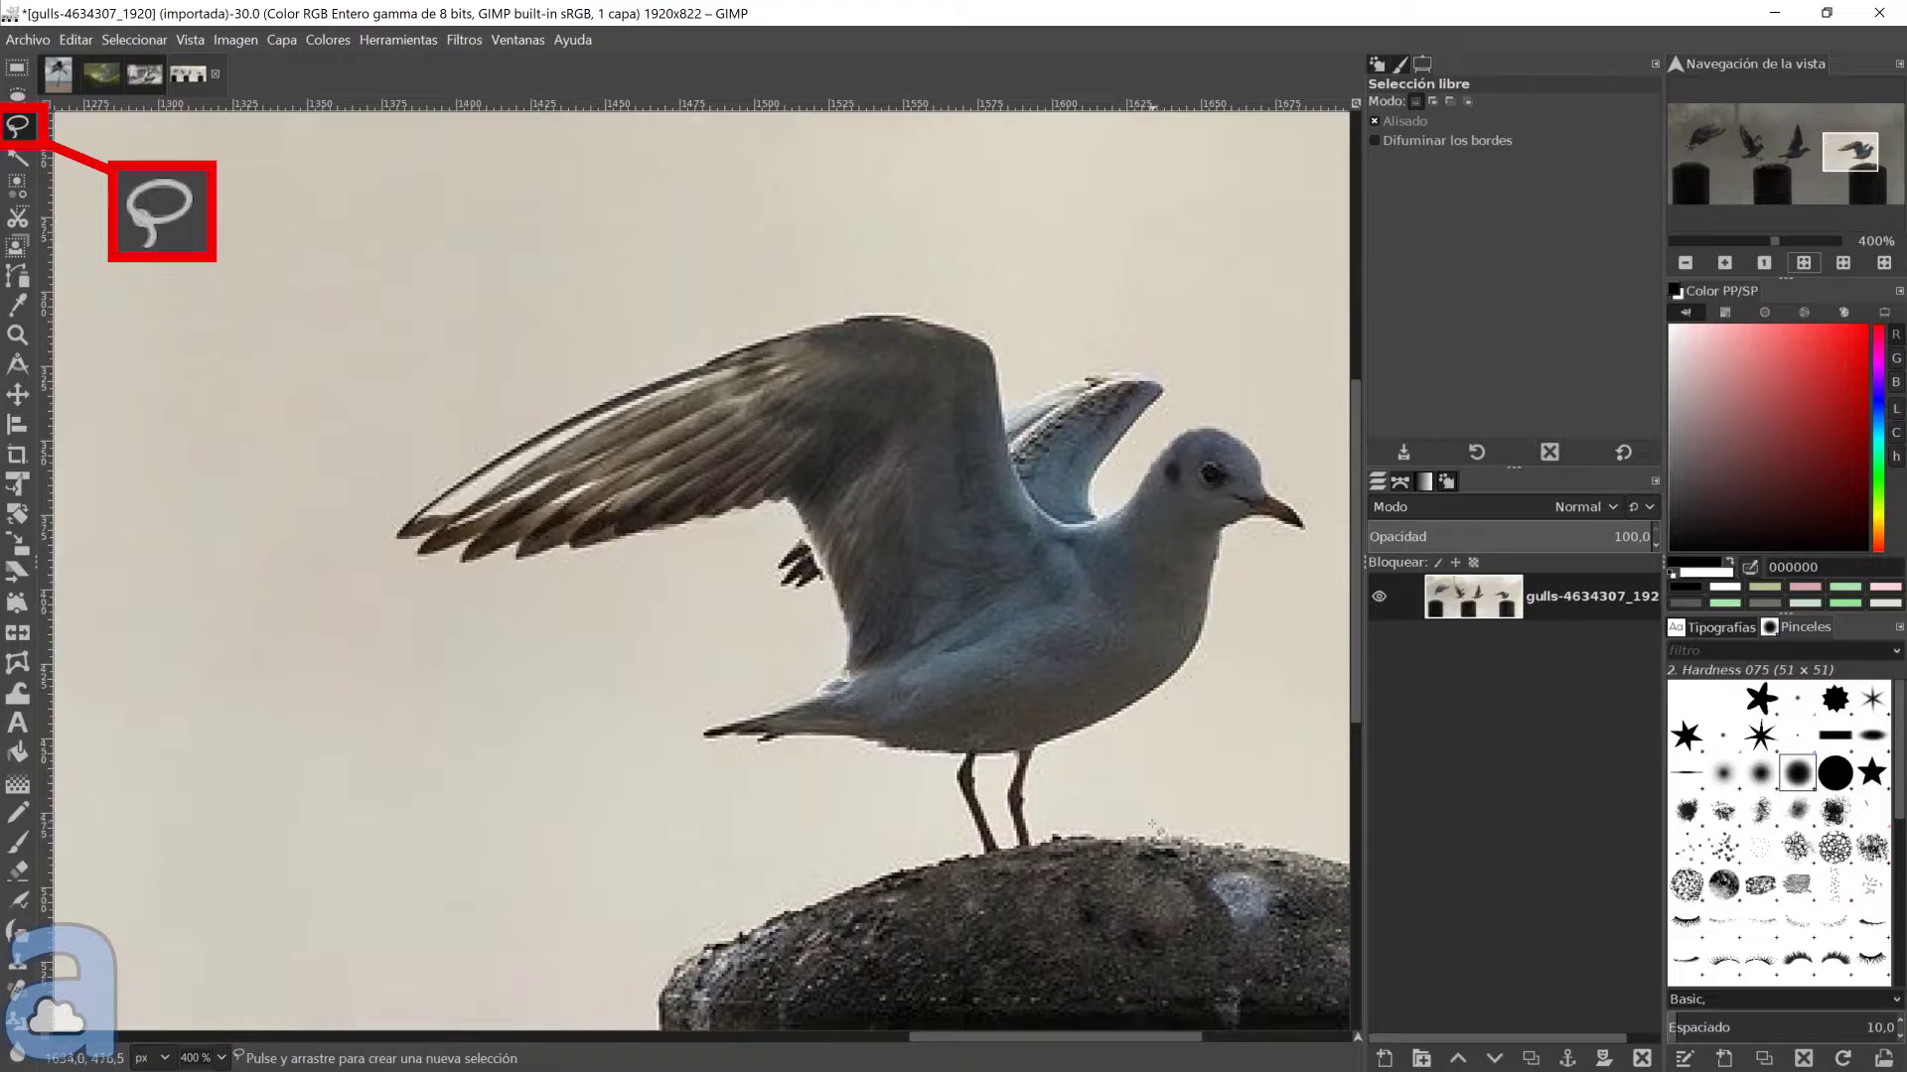
{"action": "left_click_drag", "start_coordinate": [1053, 827], "coordinate": [1240, 616]}
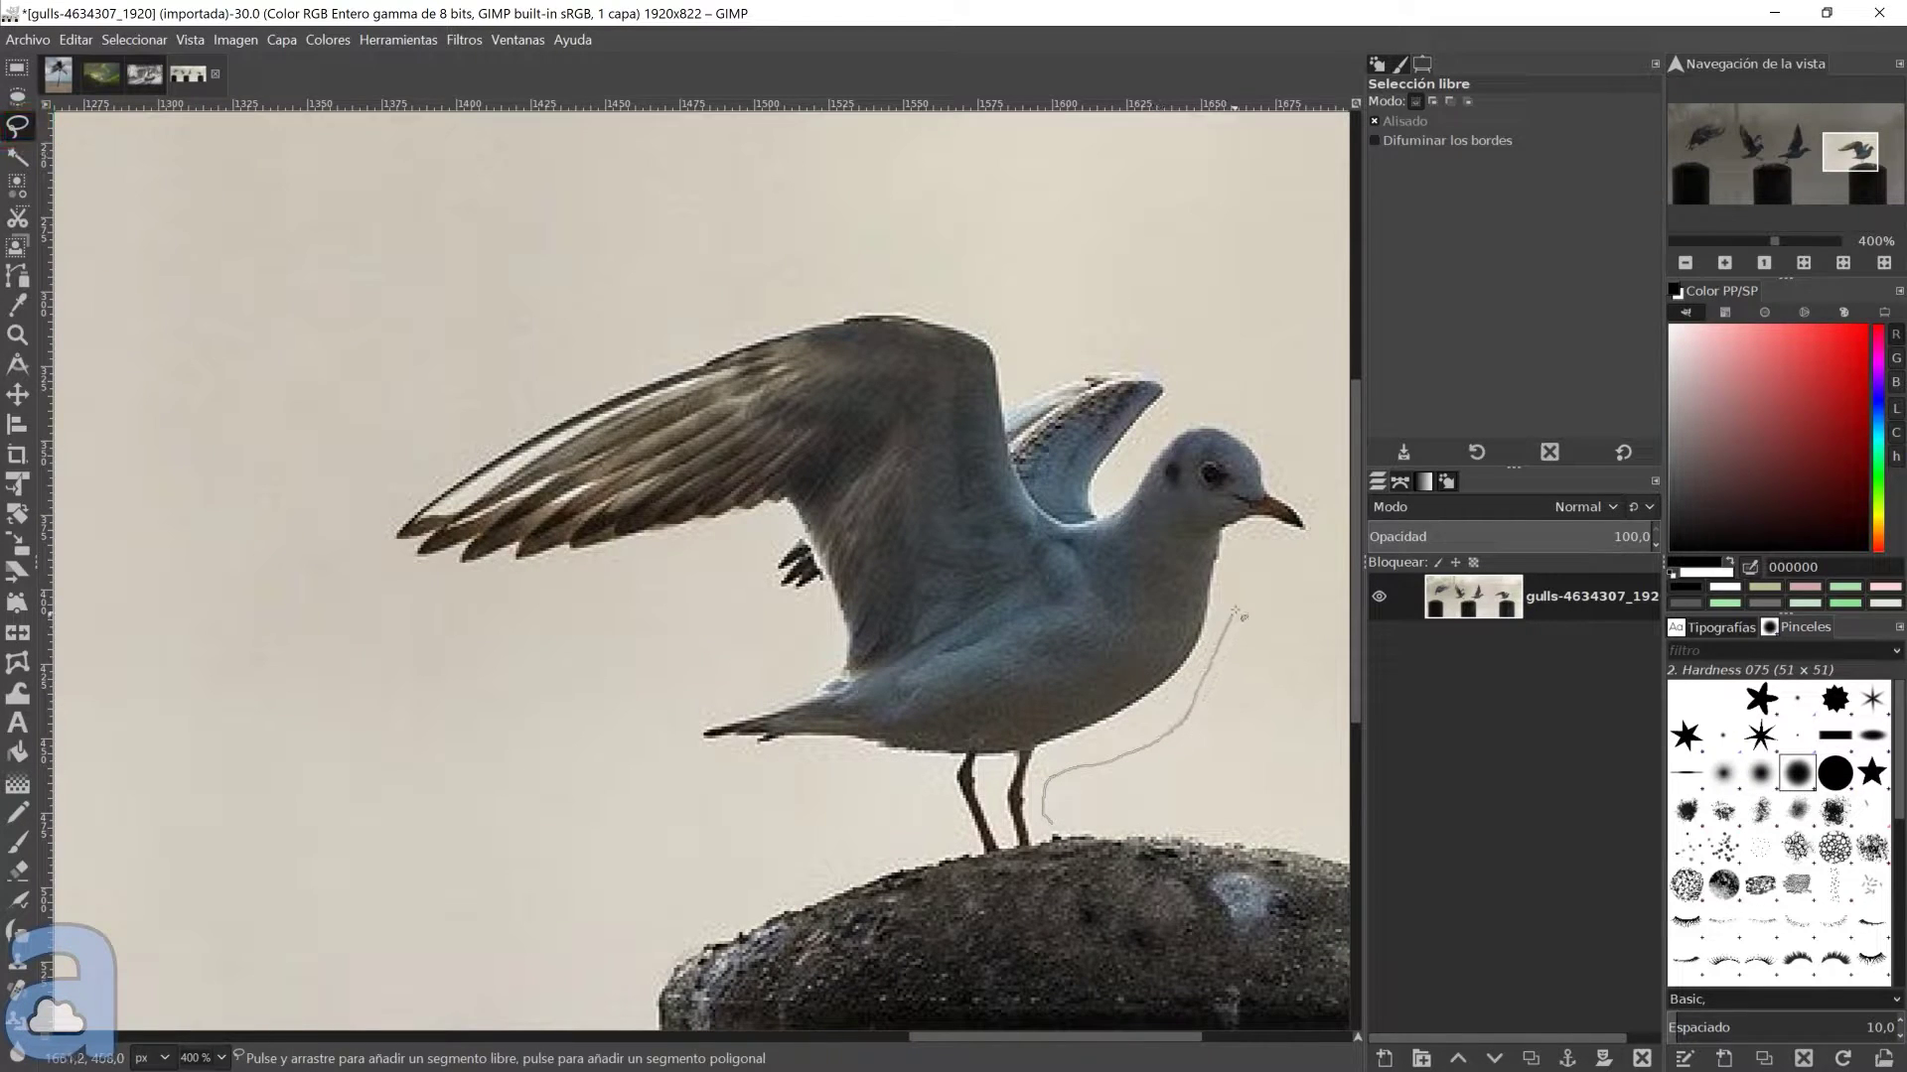
{"action": "mouse_move", "coordinate": [1334, 507]}
{"action": "left_mouse_down"}
{"action": "mouse_move", "coordinate": [1197, 376]}
{"action": "mouse_move", "coordinate": [821, 273]}
{"action": "mouse_move", "coordinate": [455, 430]}
{"action": "left_mouse_up"}
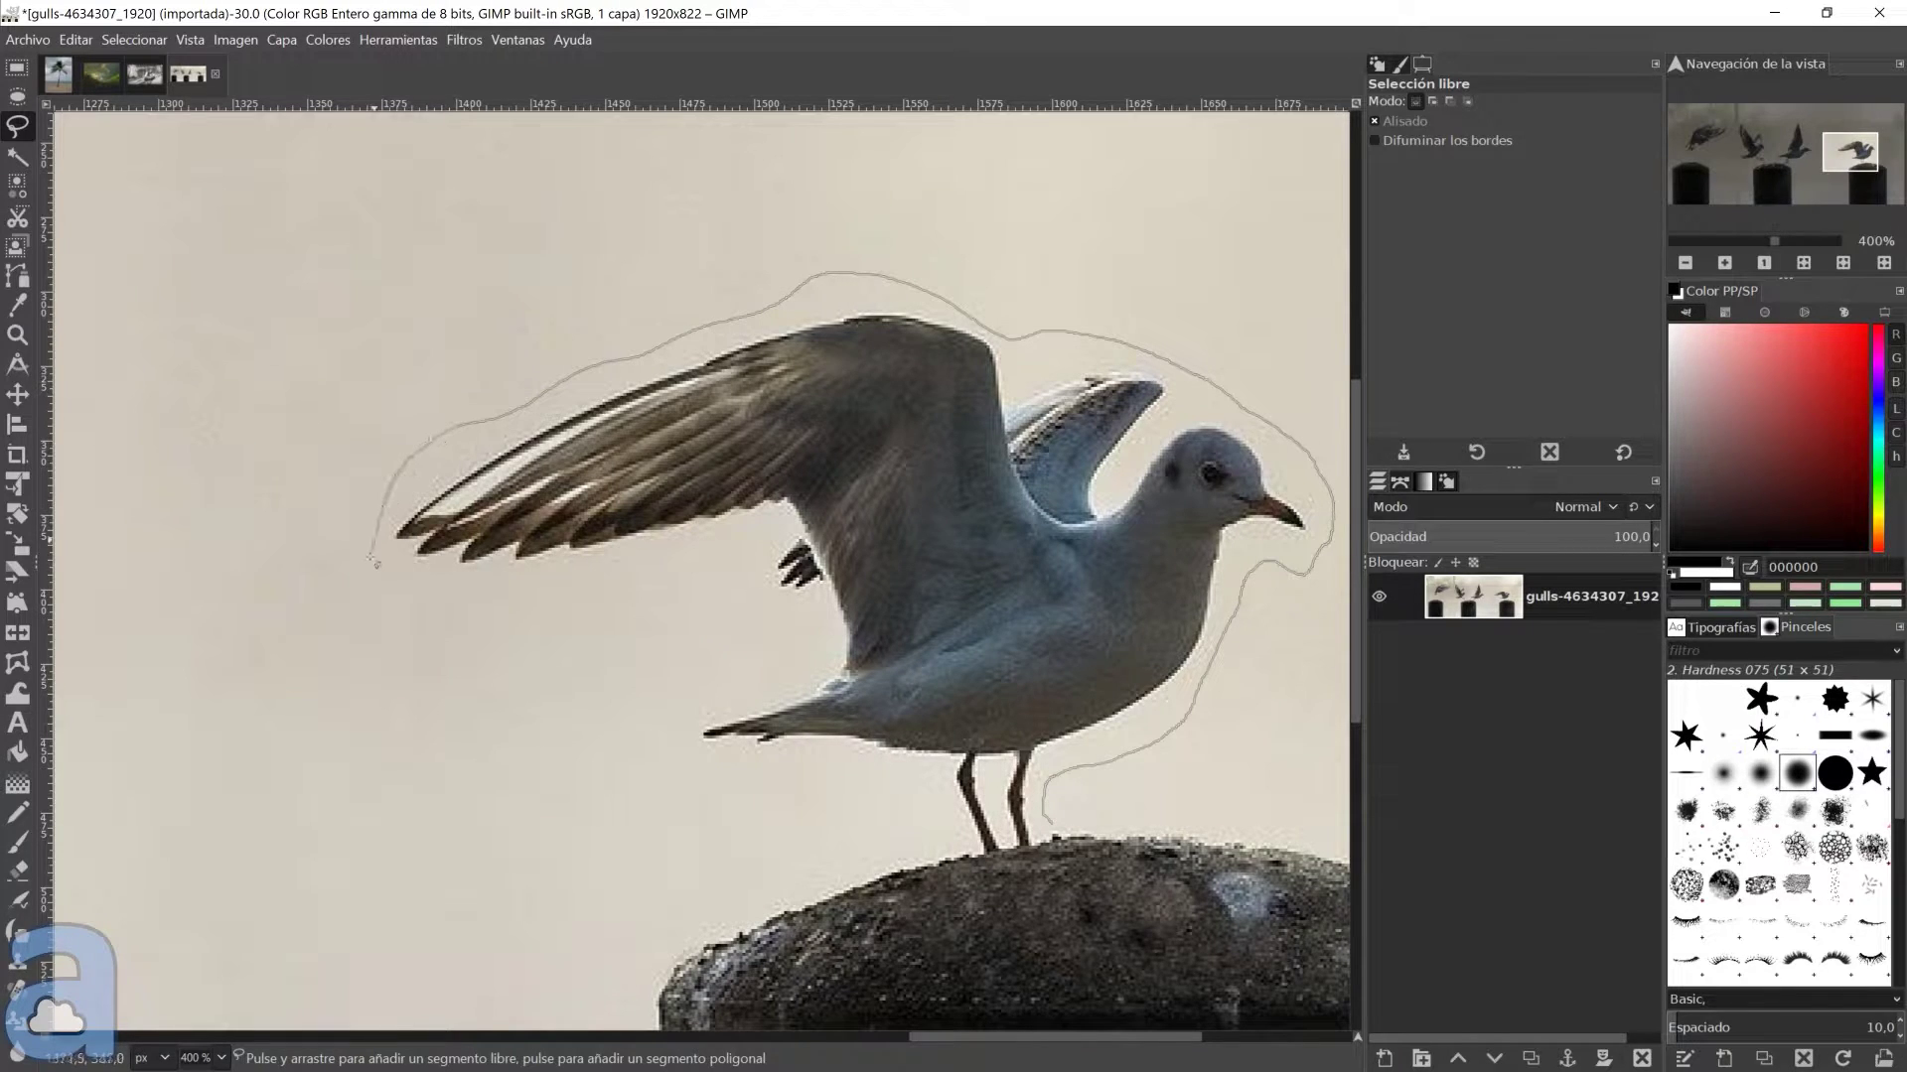
{"action": "mouse_move", "coordinate": [376, 563]}
{"action": "left_mouse_down"}
{"action": "mouse_move", "coordinate": [526, 598]}
{"action": "mouse_move", "coordinate": [698, 565]}
{"action": "left_mouse_up"}
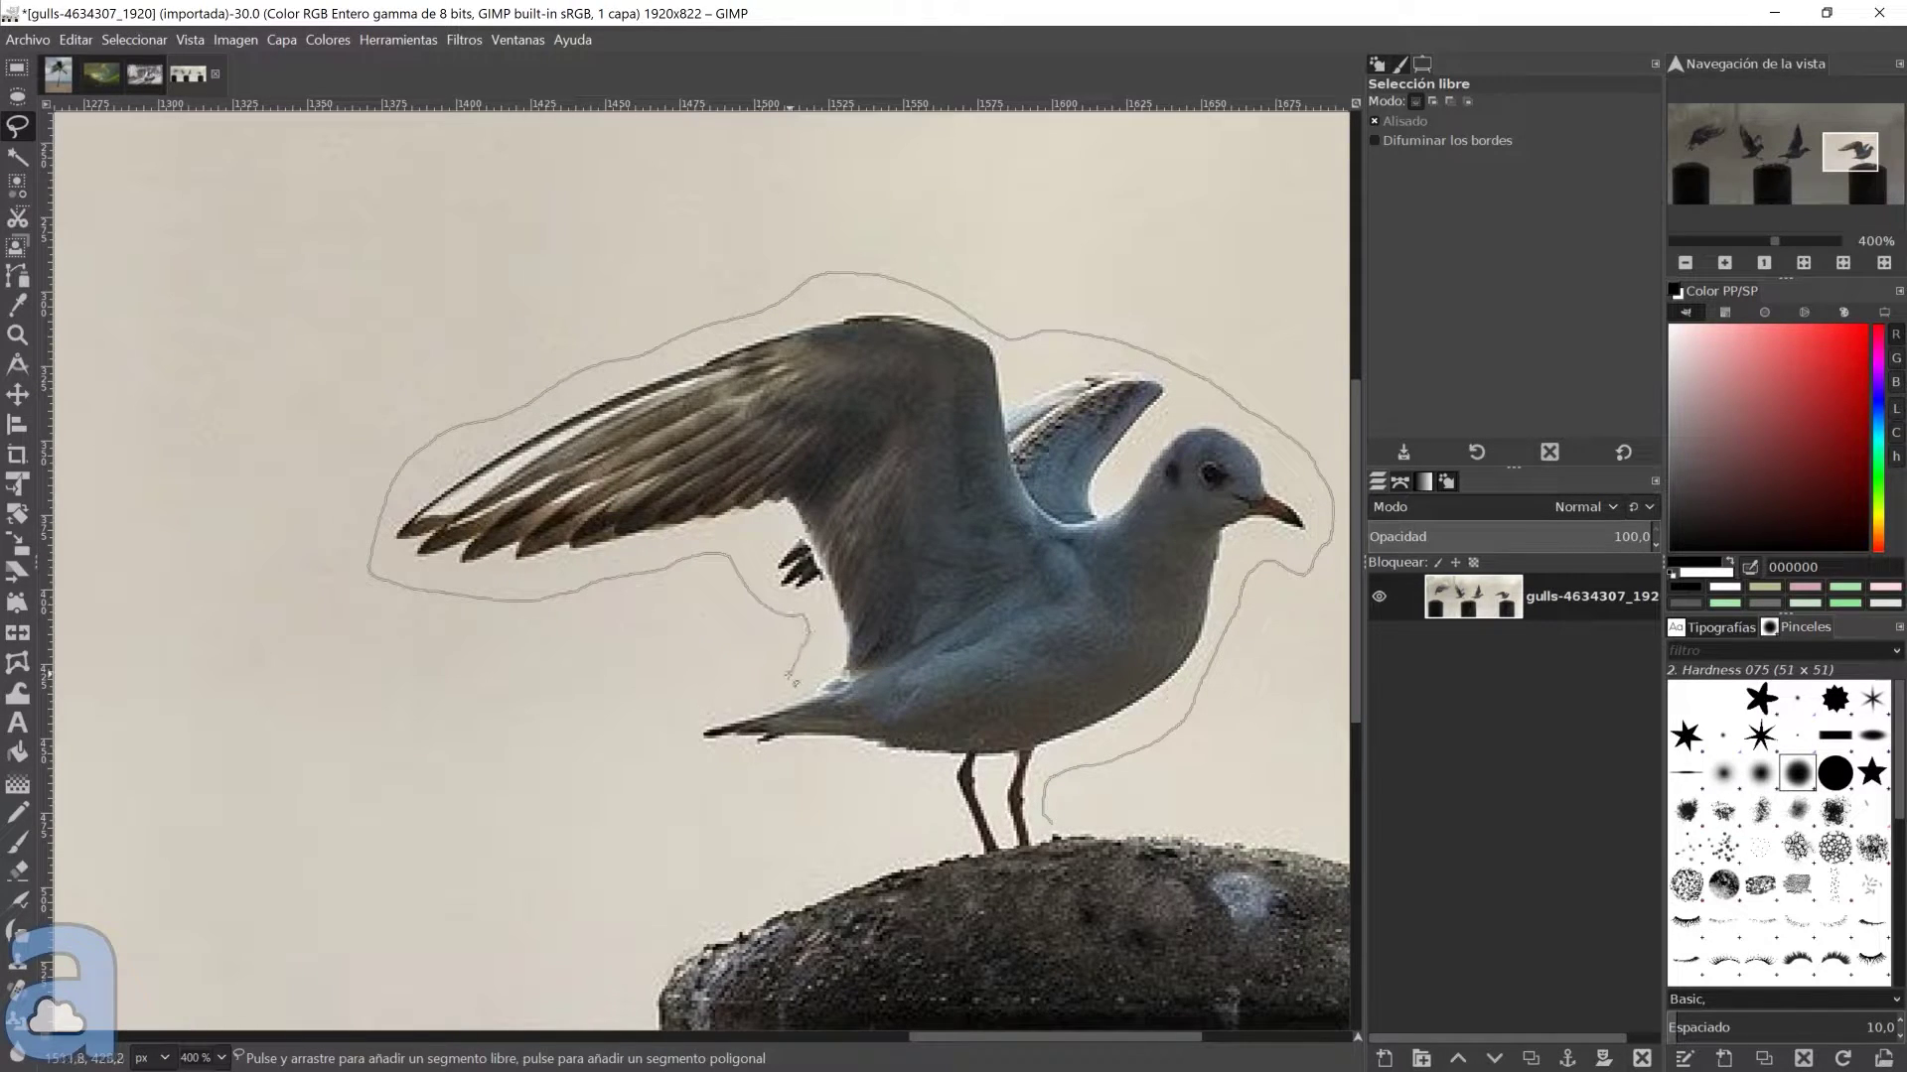
{"action": "mouse_move", "coordinate": [793, 679]}
{"action": "left_mouse_down"}
{"action": "mouse_move", "coordinate": [683, 733]}
{"action": "mouse_move", "coordinate": [839, 775]}
{"action": "mouse_move", "coordinate": [925, 770]}
{"action": "mouse_move", "coordinate": [965, 846]}
{"action": "left_mouse_up"}
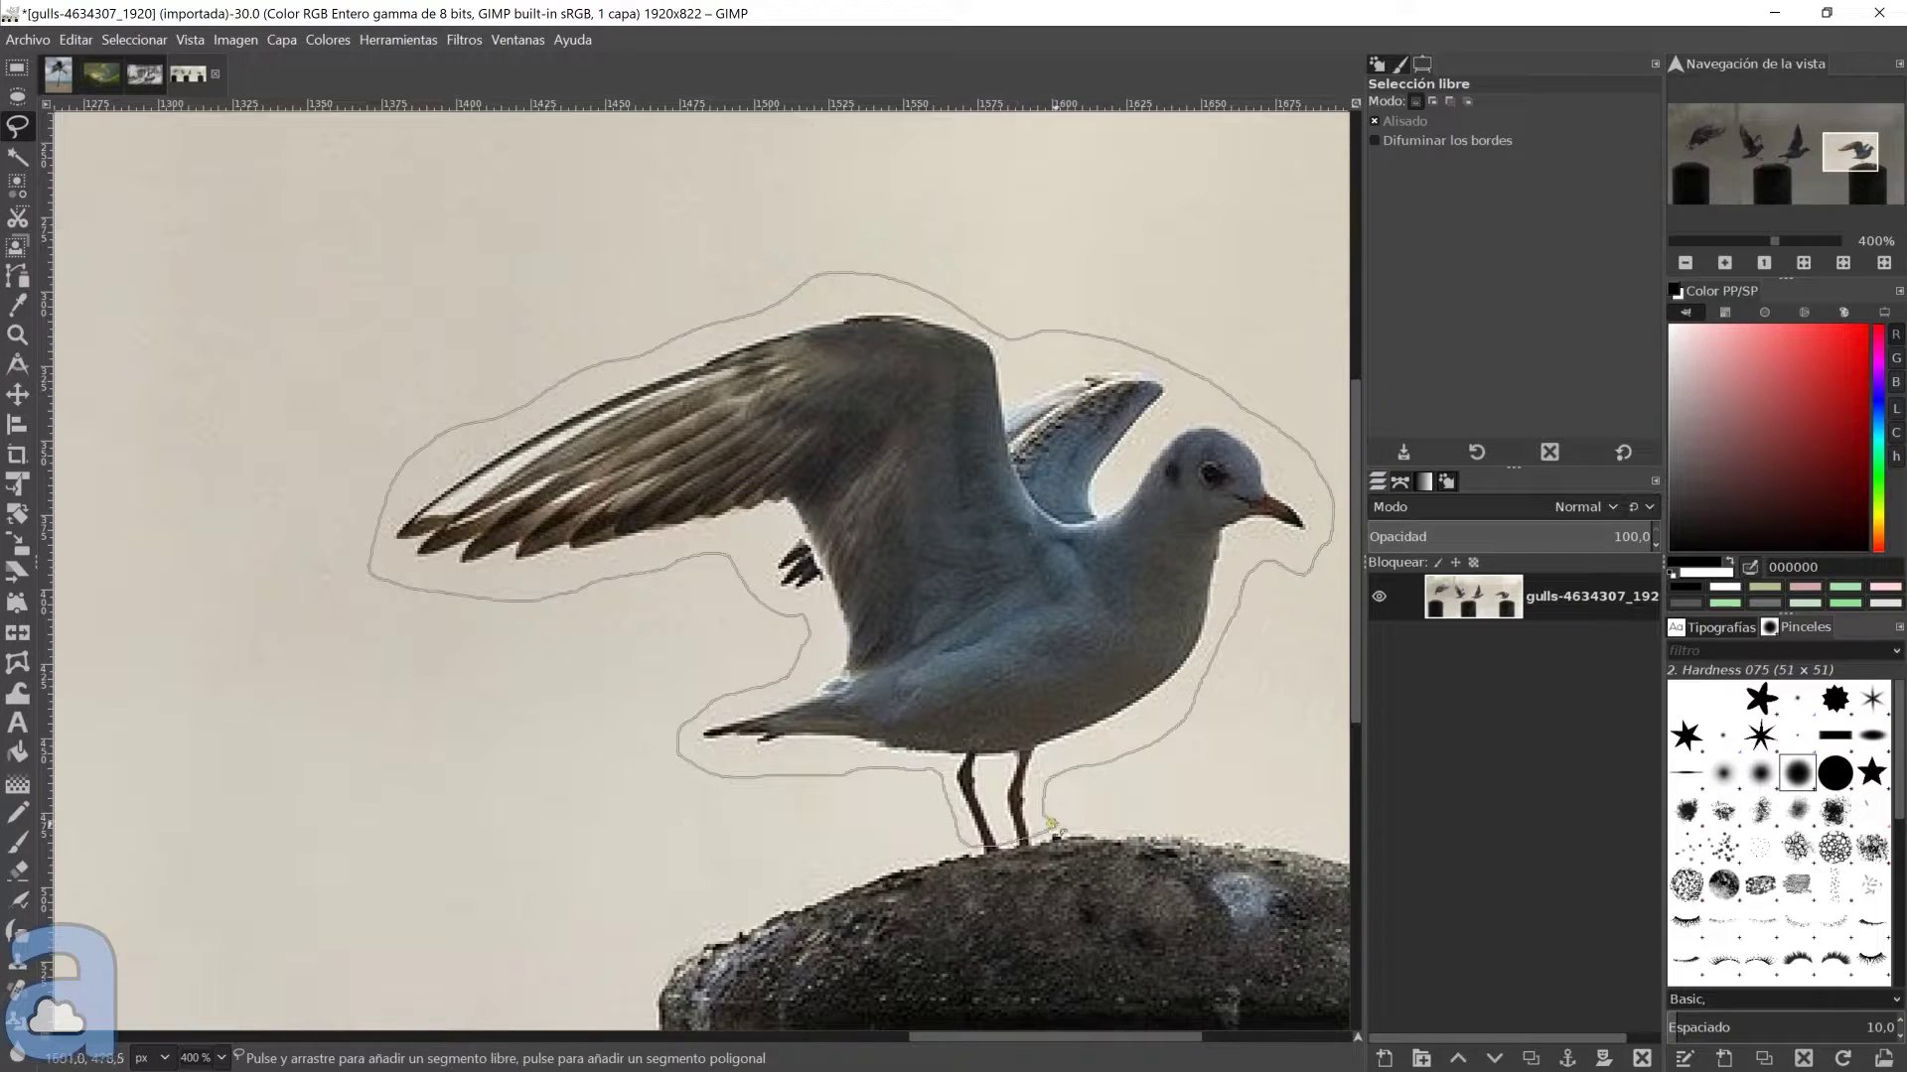
{"action": "left_click", "coordinate": [1050, 823]}
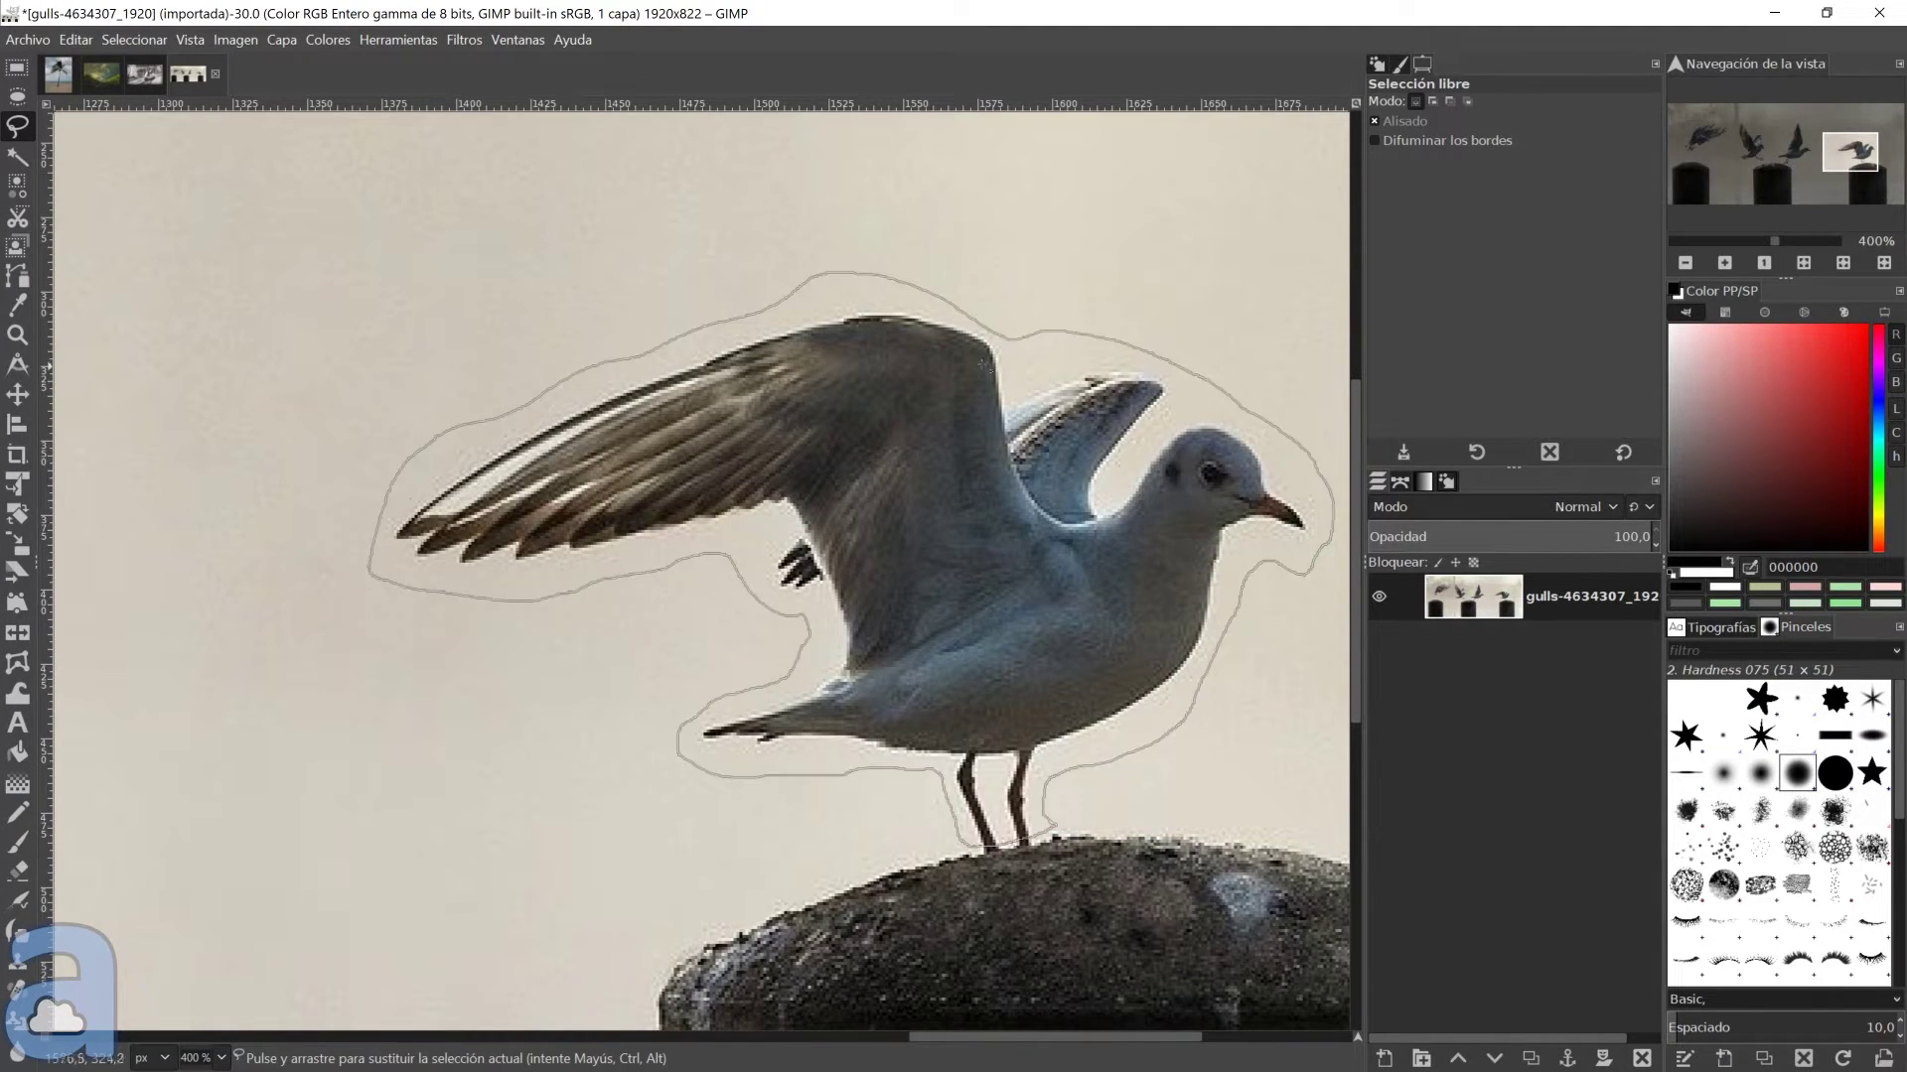
Erase the right gull with Heal selection at defaults (50 px, All around, Random)
{"action": "left_click", "coordinate": [1803, 263]}
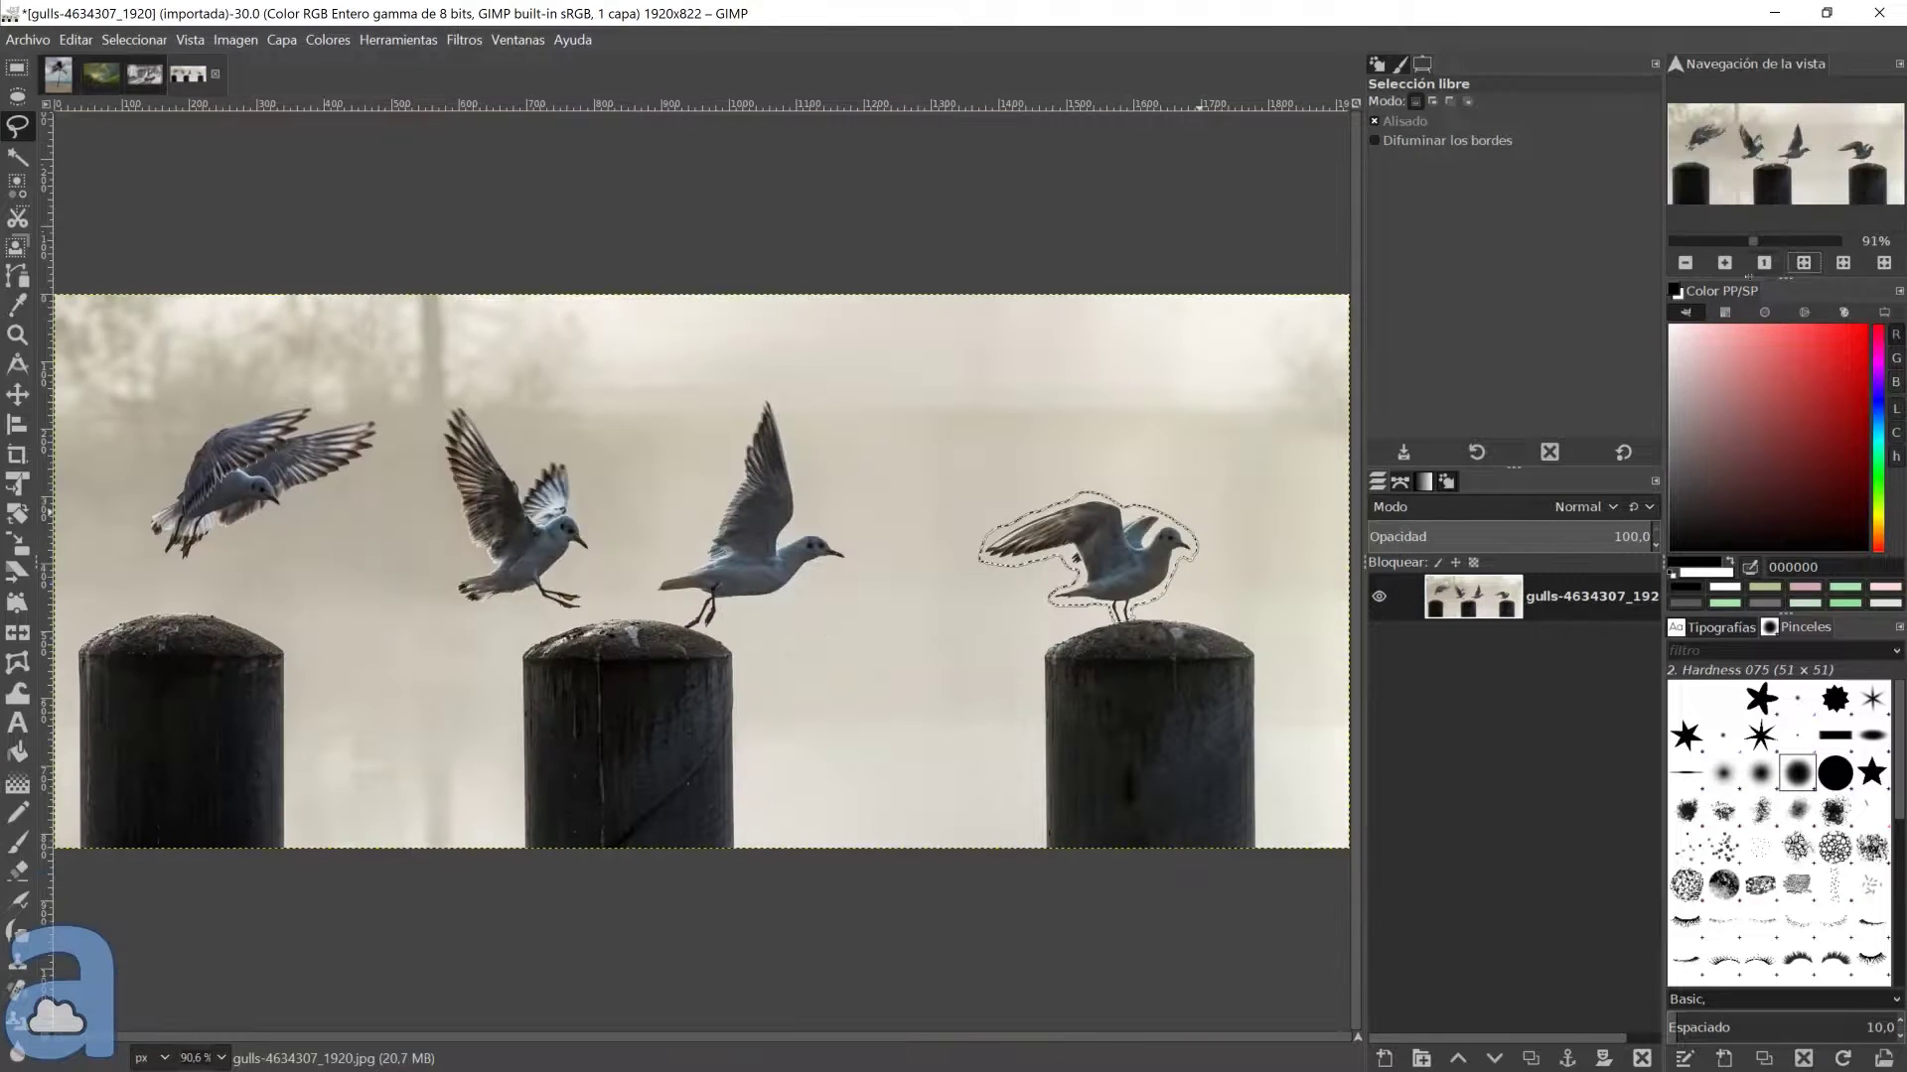
{"action": "left_click", "coordinate": [464, 39]}
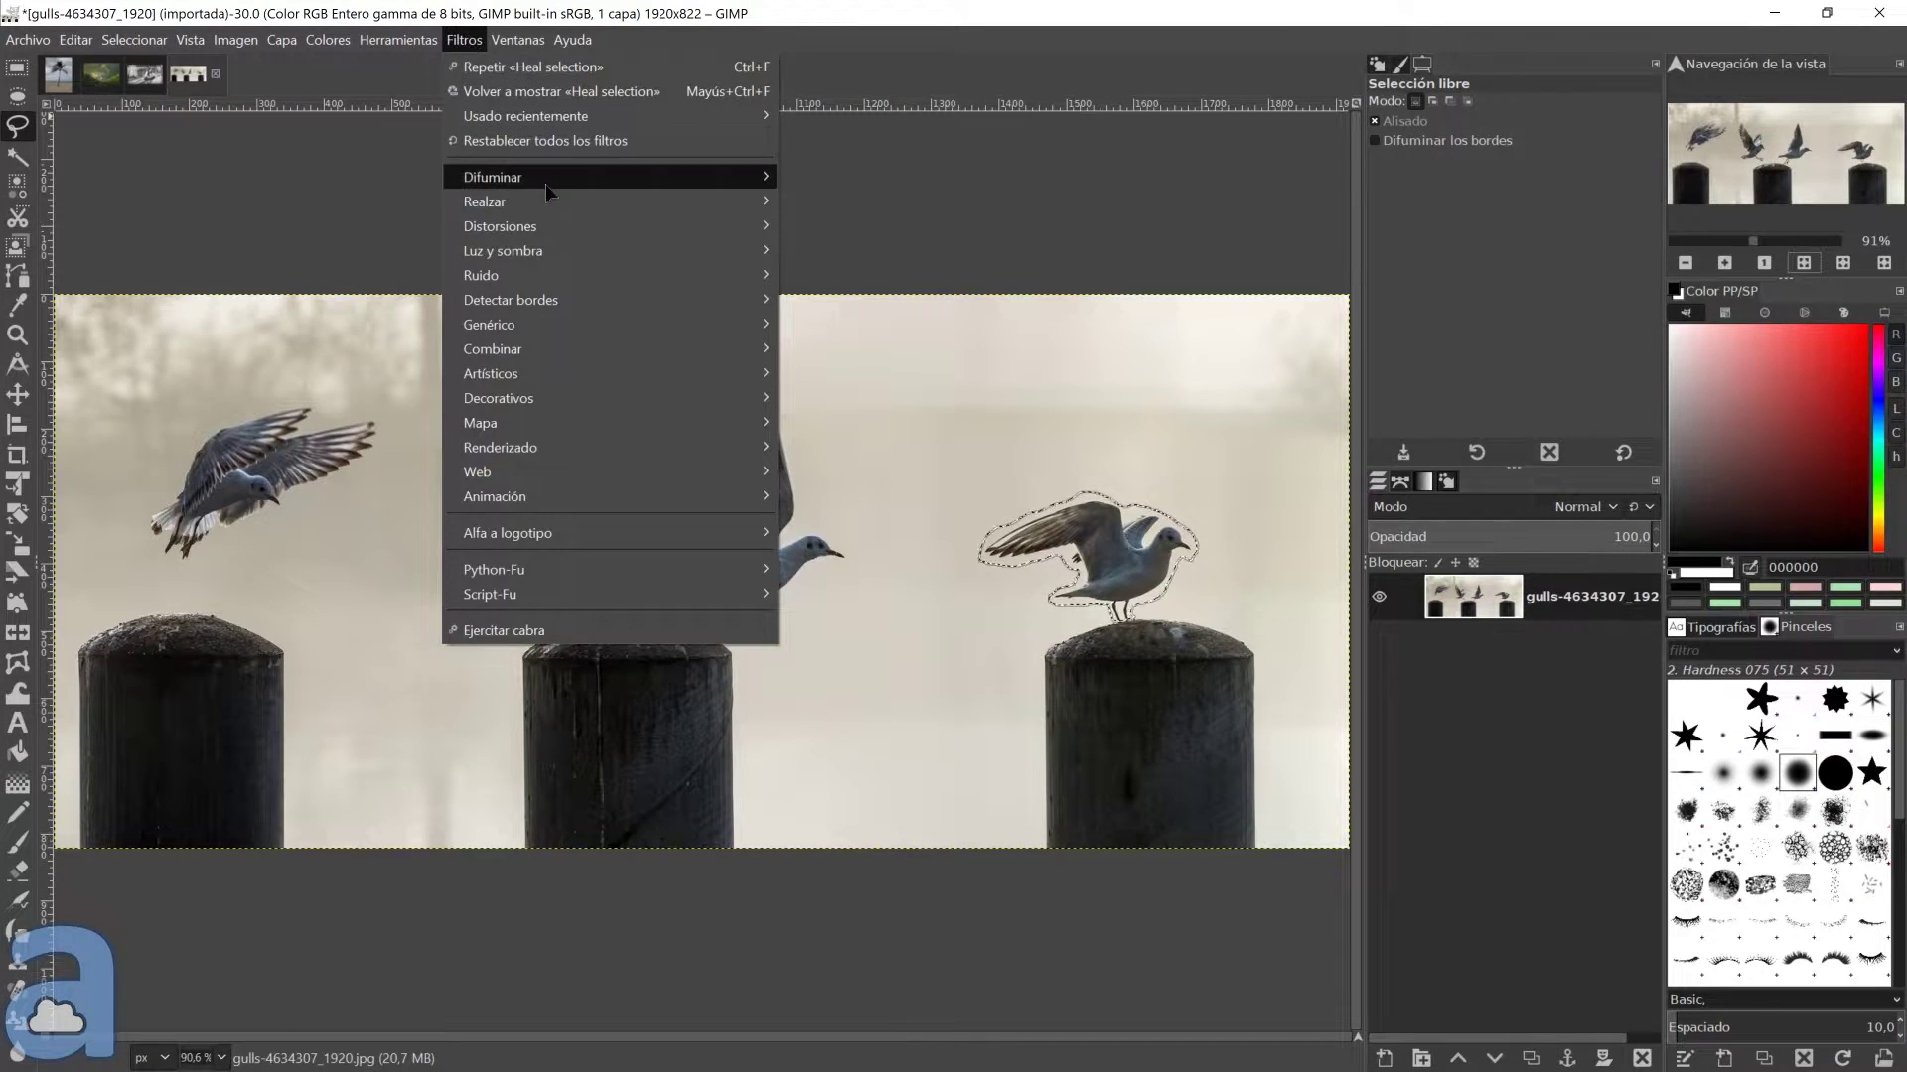
{"action": "left_click", "coordinate": [939, 474]}
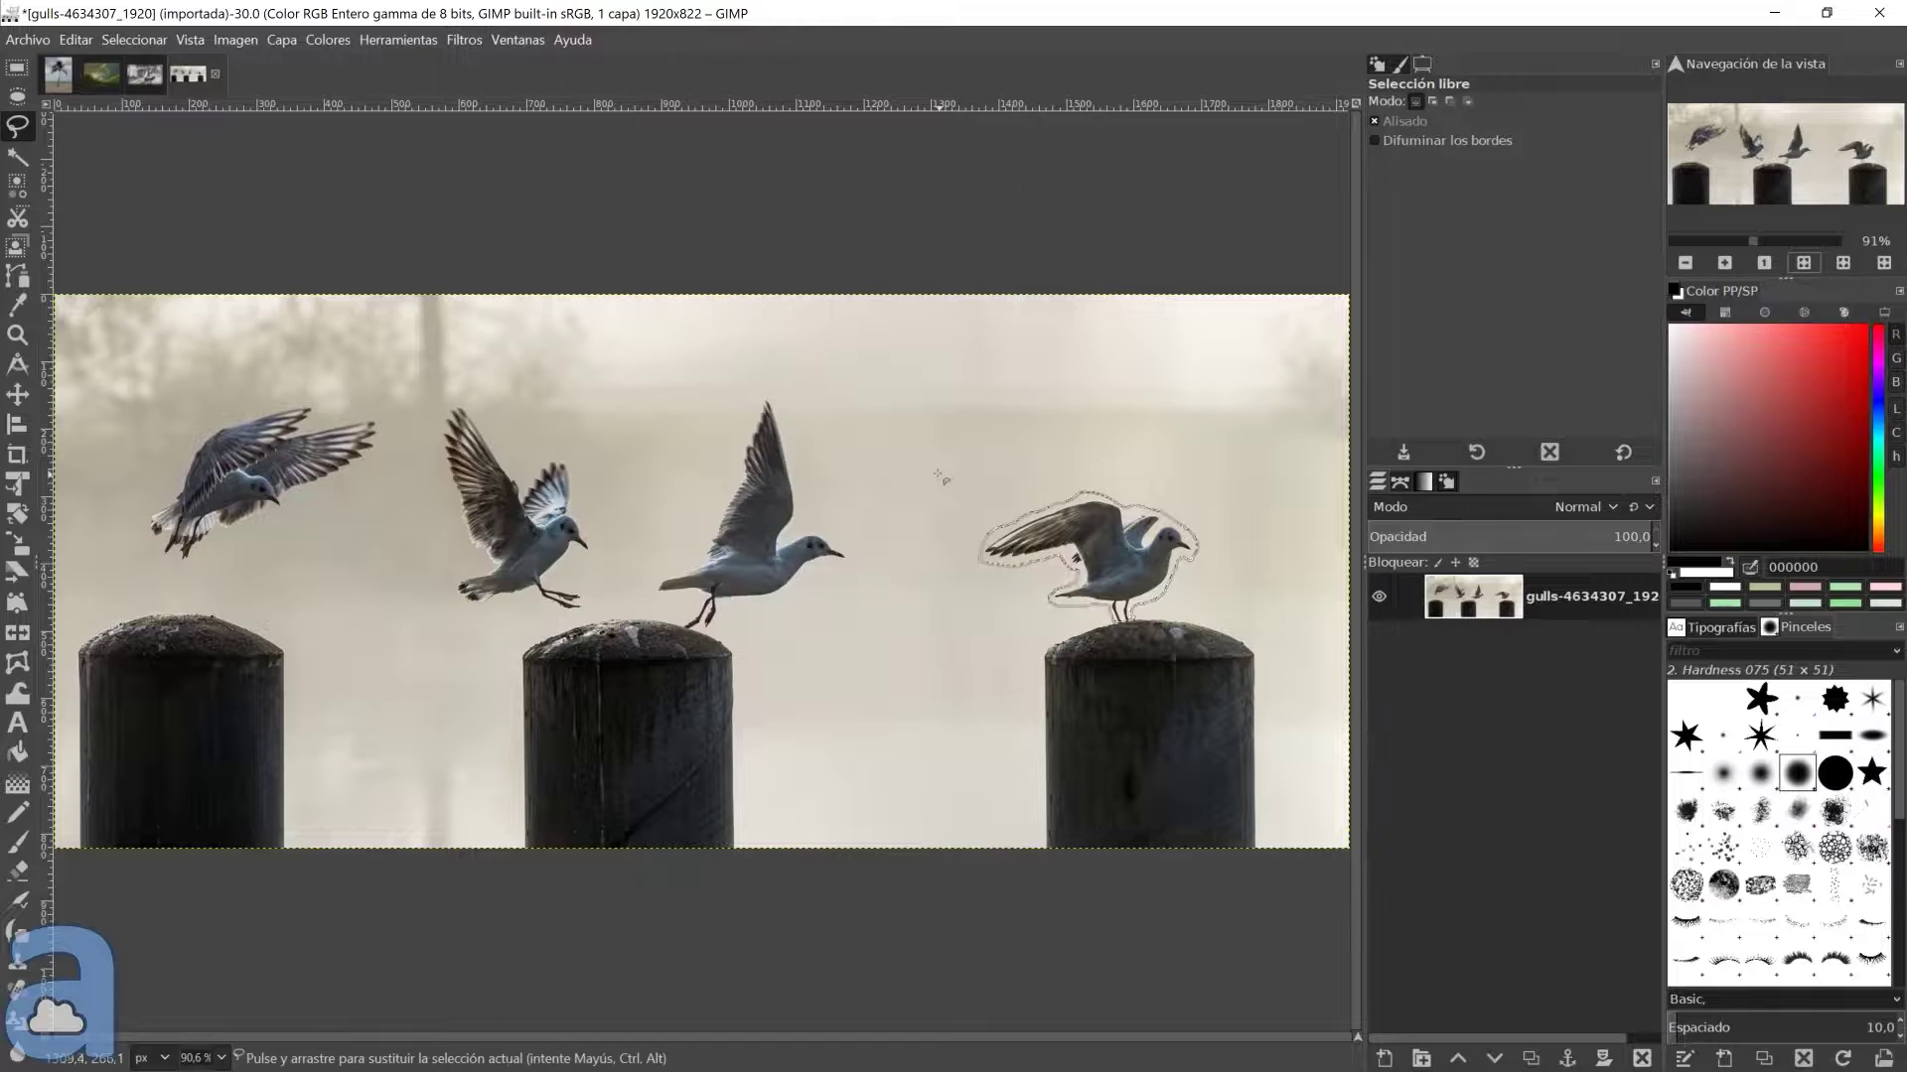
{"action": "left_click_drag", "start_coordinate": [939, 475], "coordinate": [746, 228]}
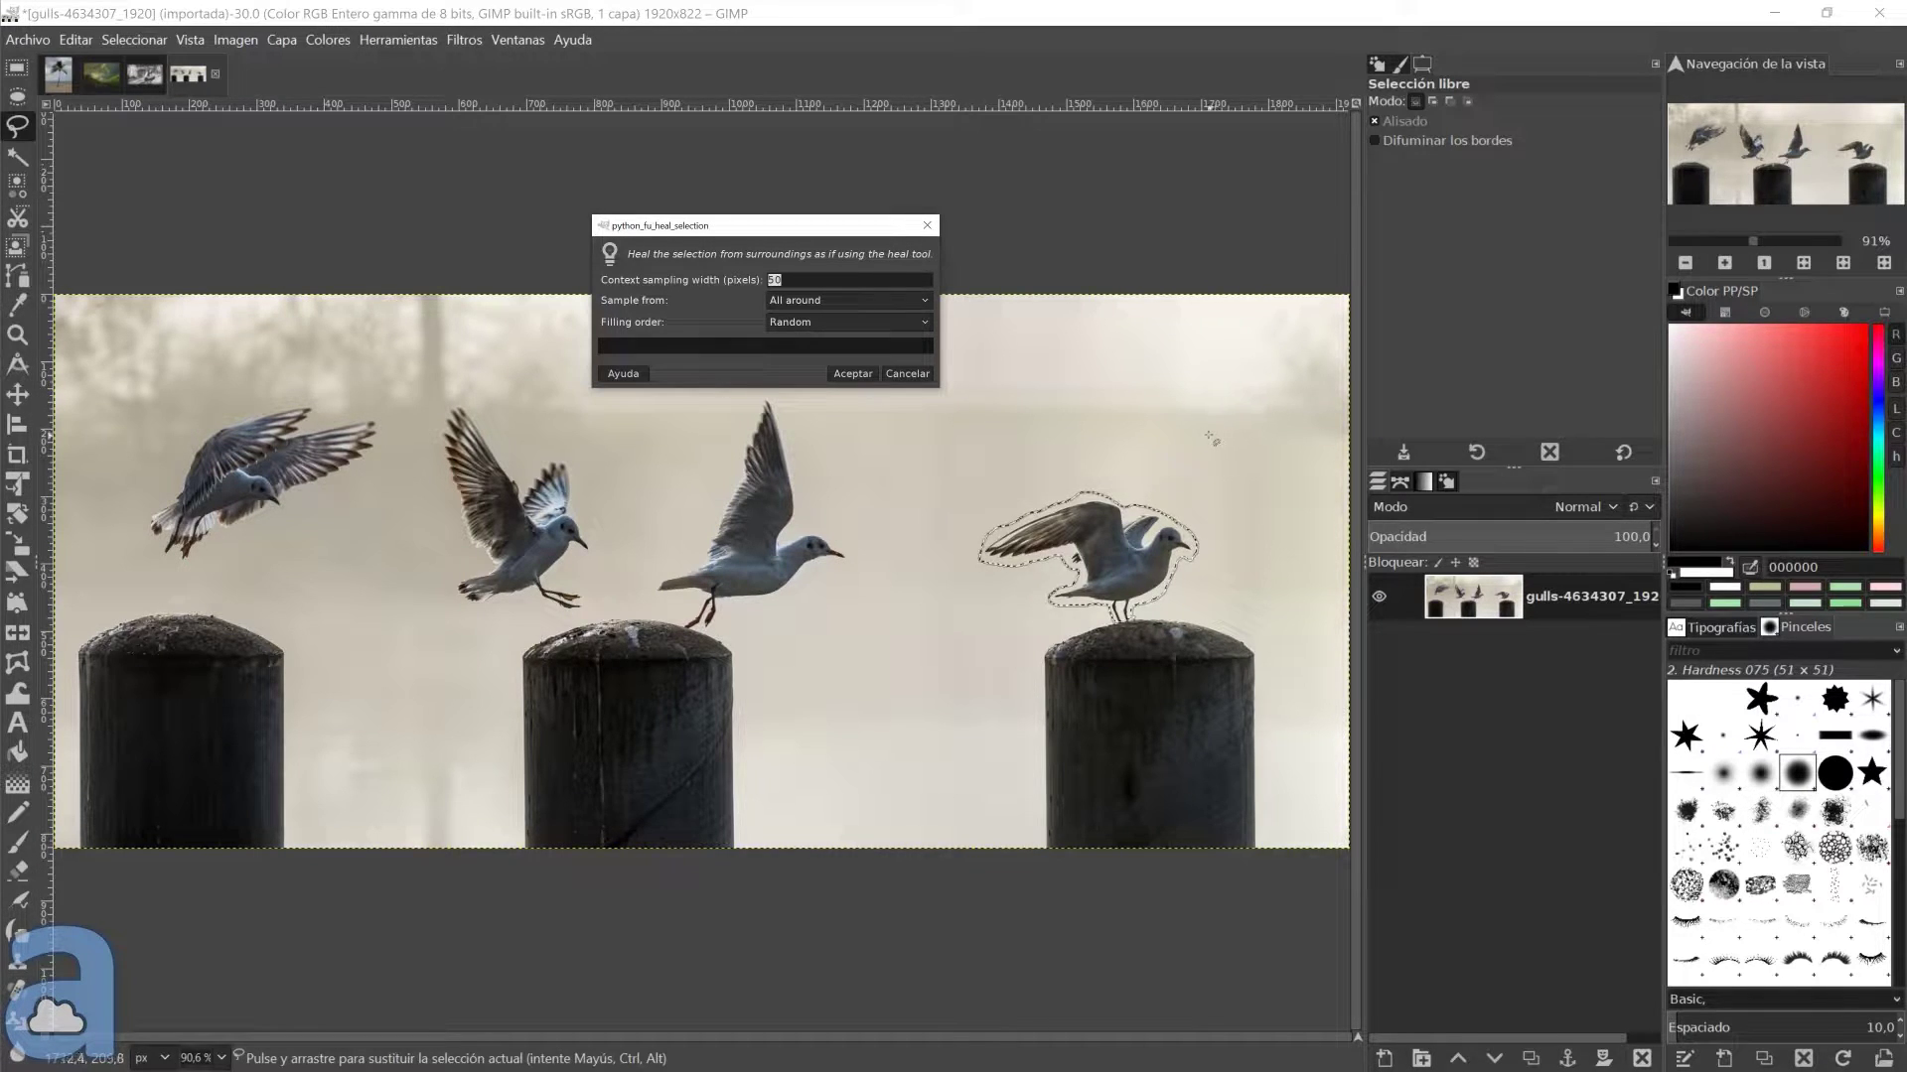
{"action": "left_click", "coordinate": [852, 373]}
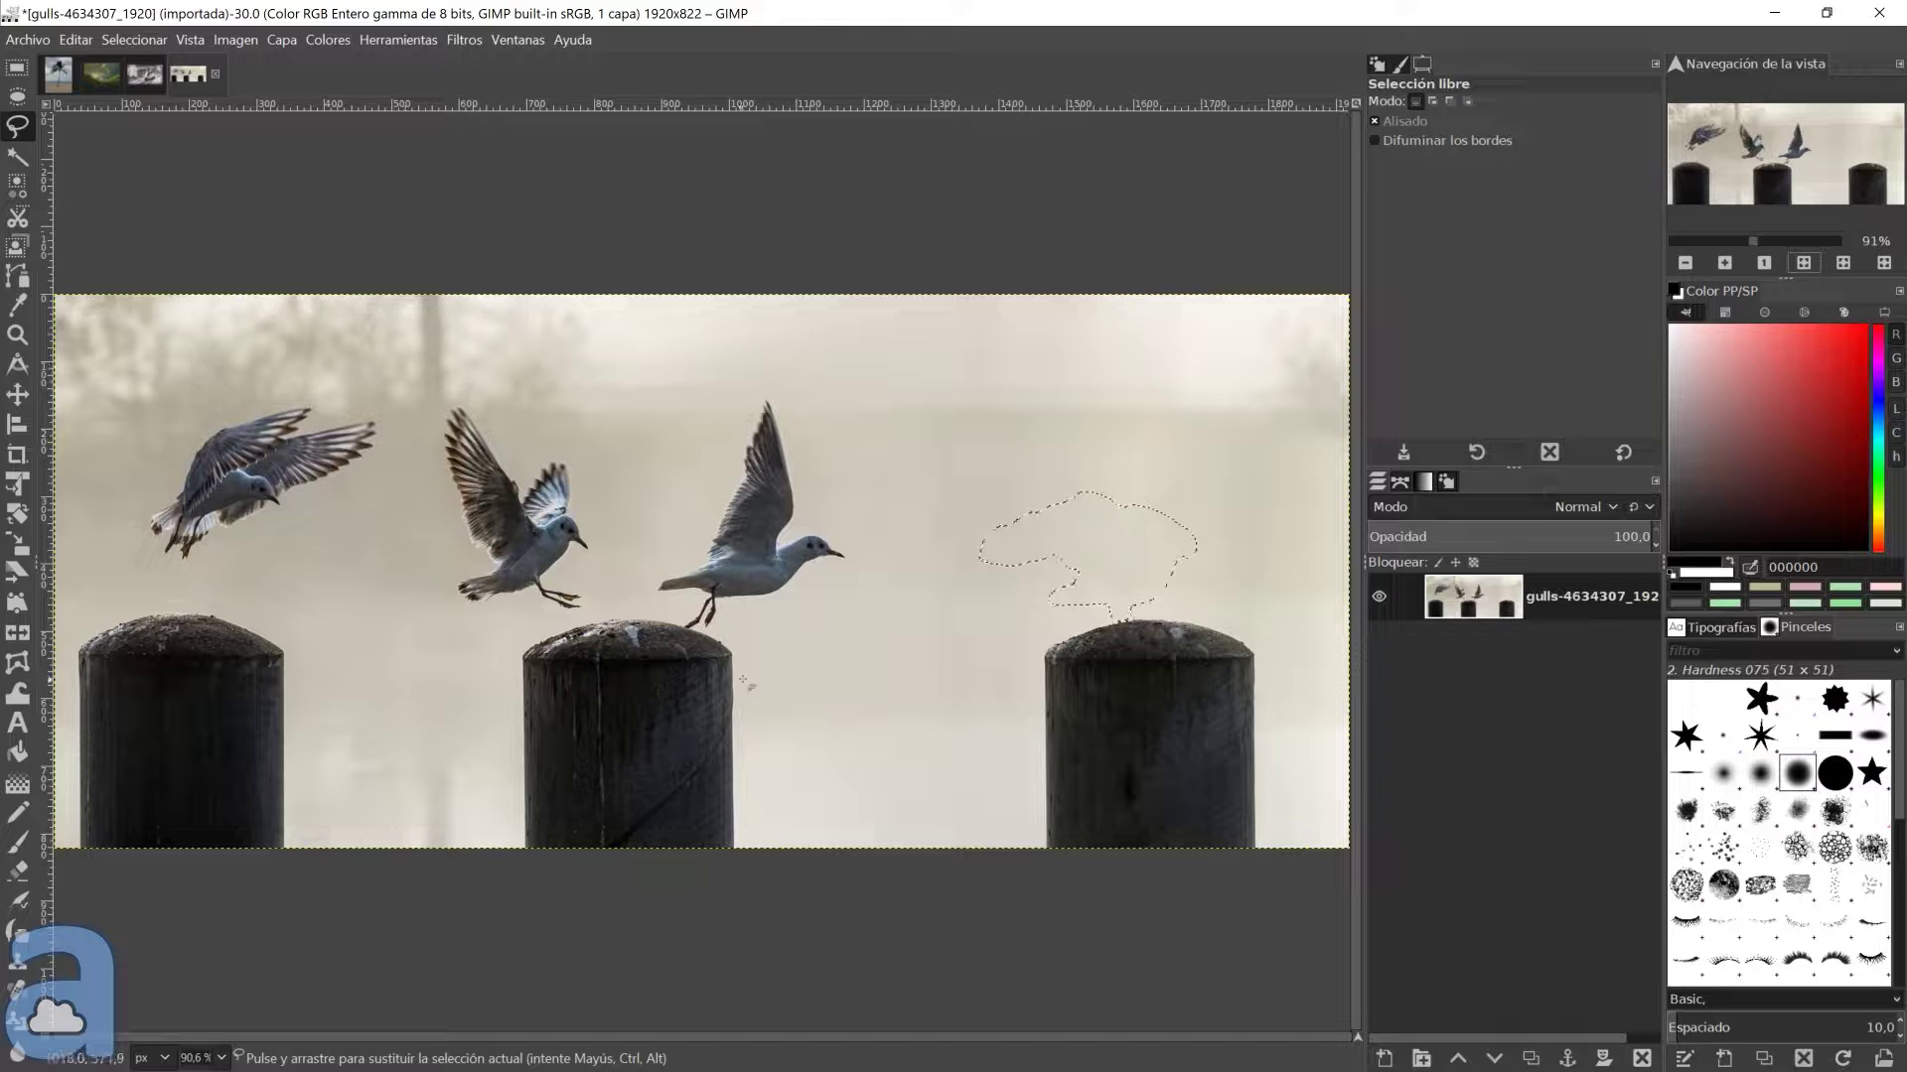
Select and heal away the third and second gulls with Heal selection
{"action": "mouse_move", "coordinate": [661, 622]}
{"action": "left_mouse_down"}
{"action": "mouse_move", "coordinate": [667, 558]}
{"action": "mouse_move", "coordinate": [692, 623]}
{"action": "left_mouse_up"}
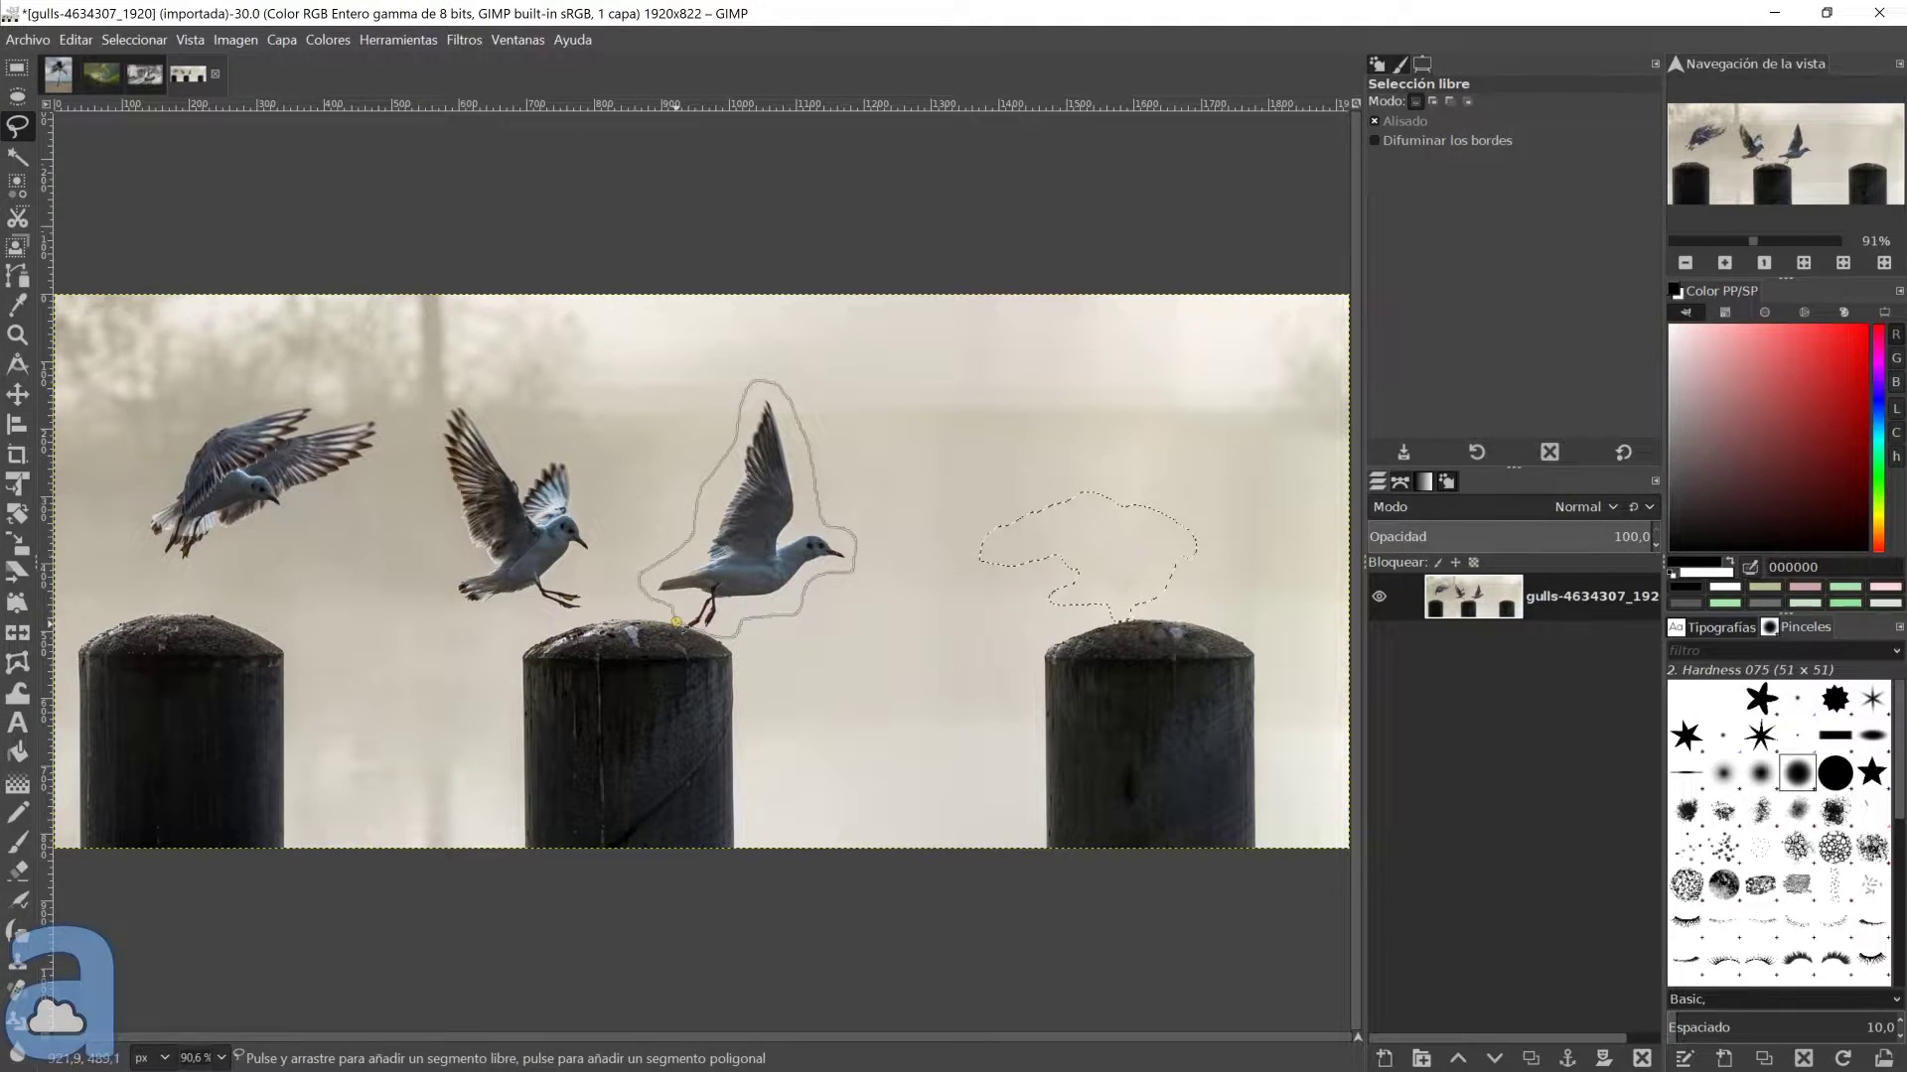
{"action": "left_click", "coordinate": [464, 40]}
{"action": "left_click", "coordinate": [860, 477]}
{"action": "key", "text": "Return"}
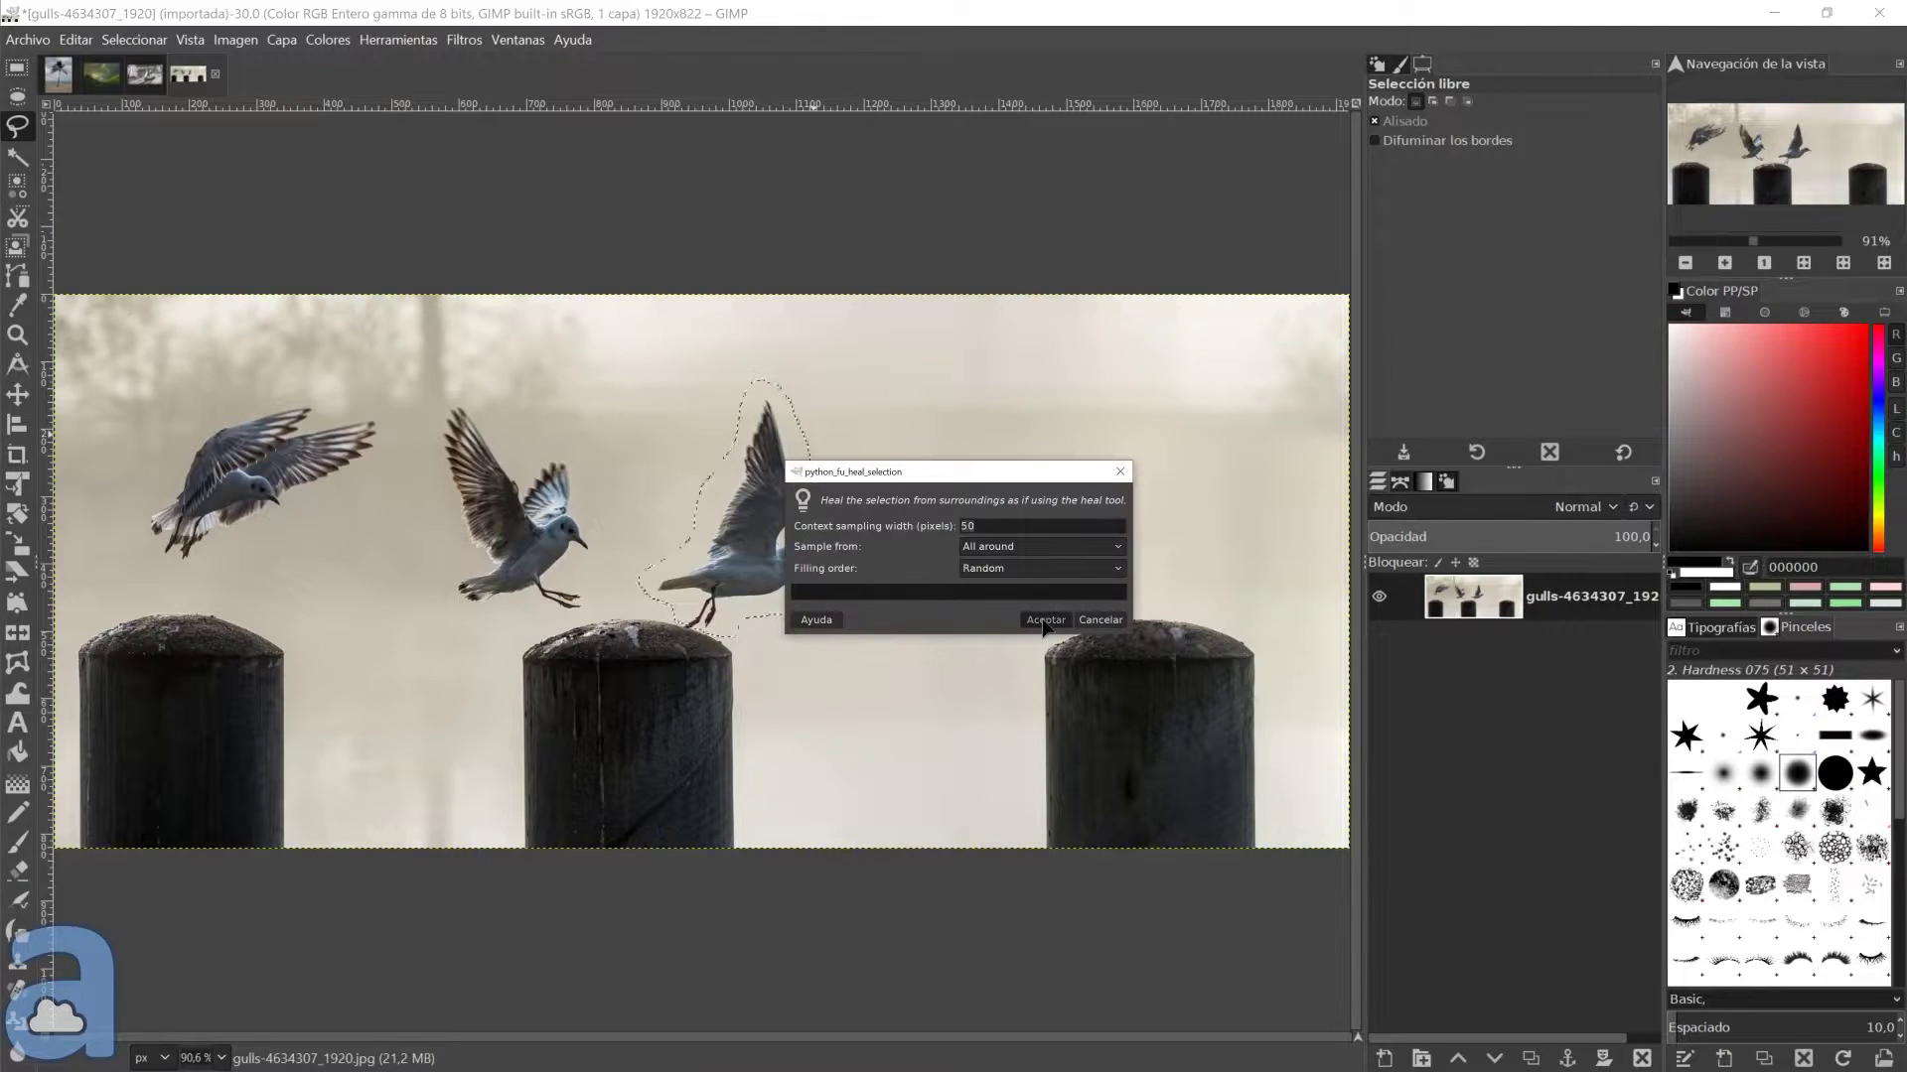
{"action": "left_click_drag", "start_coordinate": [556, 623], "coordinate": [553, 622]}
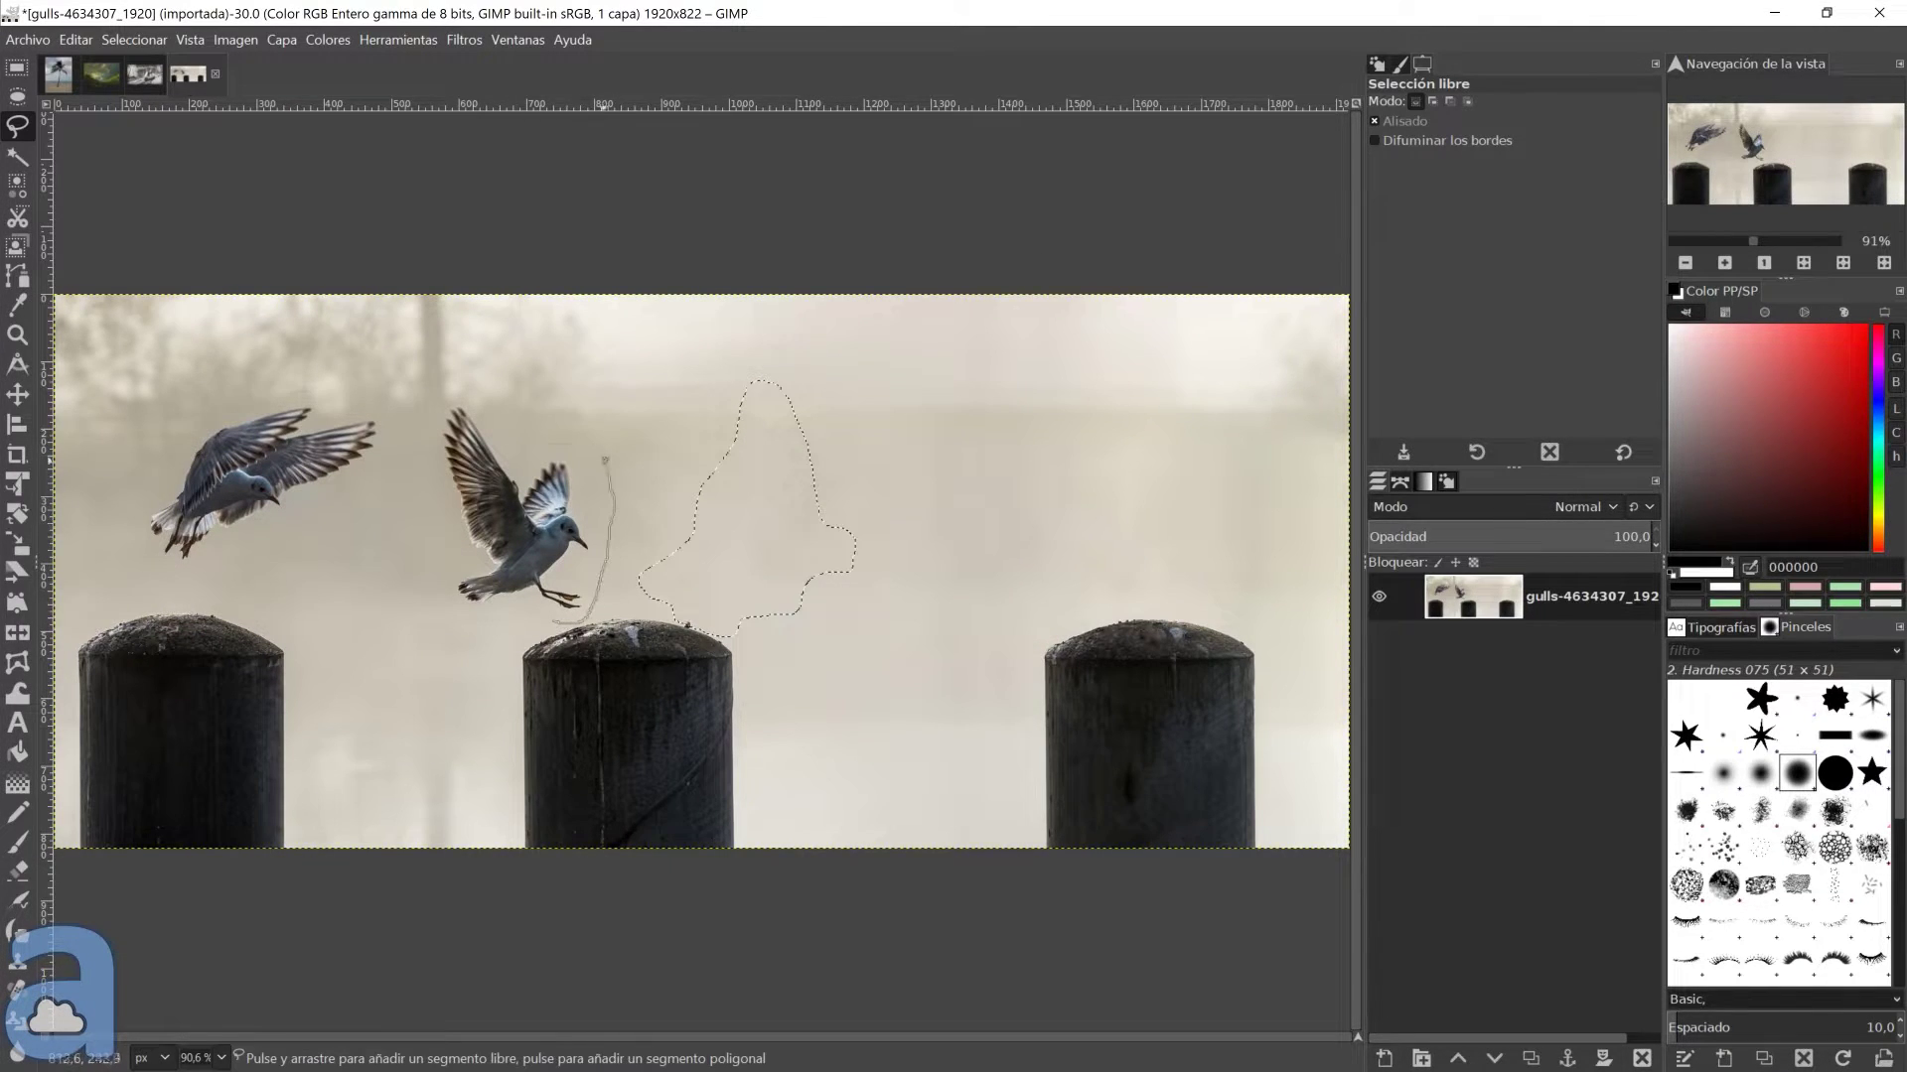
{"action": "left_click", "coordinate": [464, 40]}
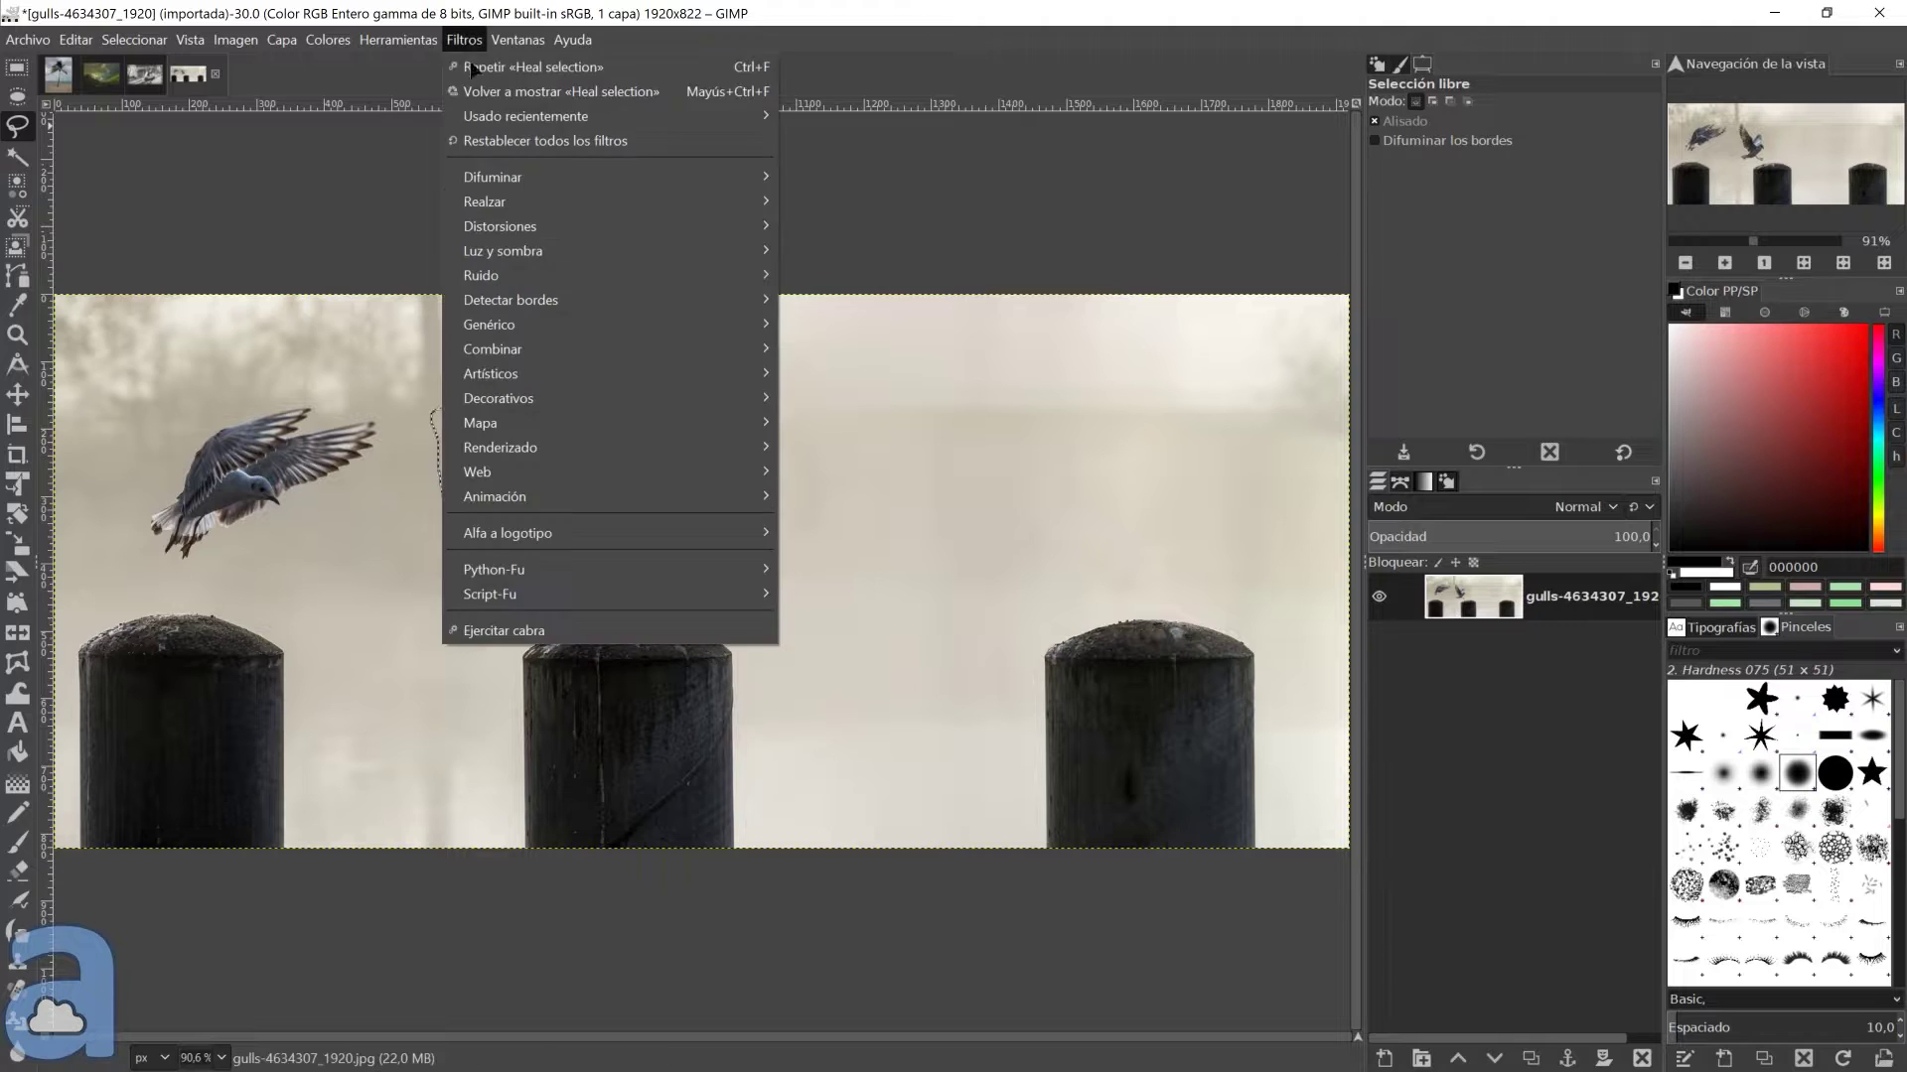
{"action": "left_click", "coordinate": [925, 455]}
{"action": "left_click", "coordinate": [1048, 622]}
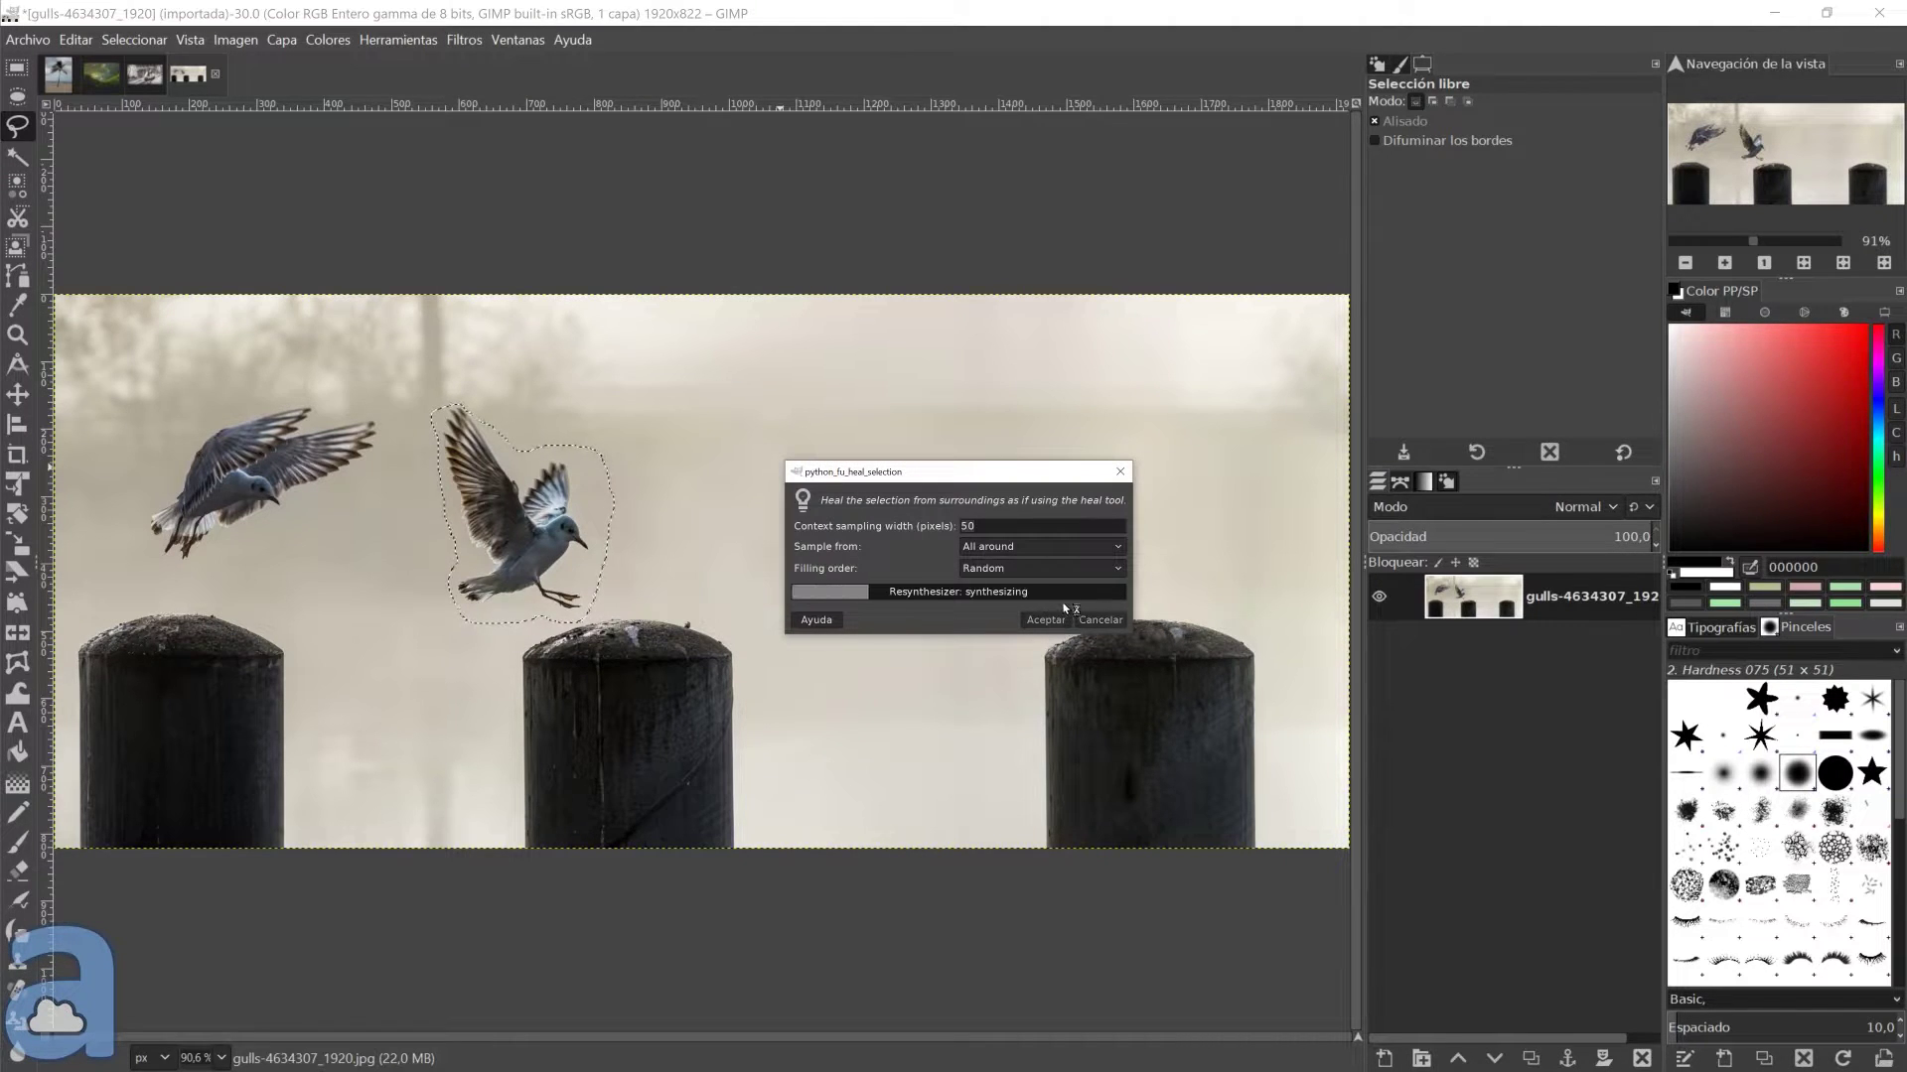
Heal away the left gull, clear the selection, and bring up the palm tree photo
{"action": "left_click_drag", "start_coordinate": [156, 573], "coordinate": [157, 574]}
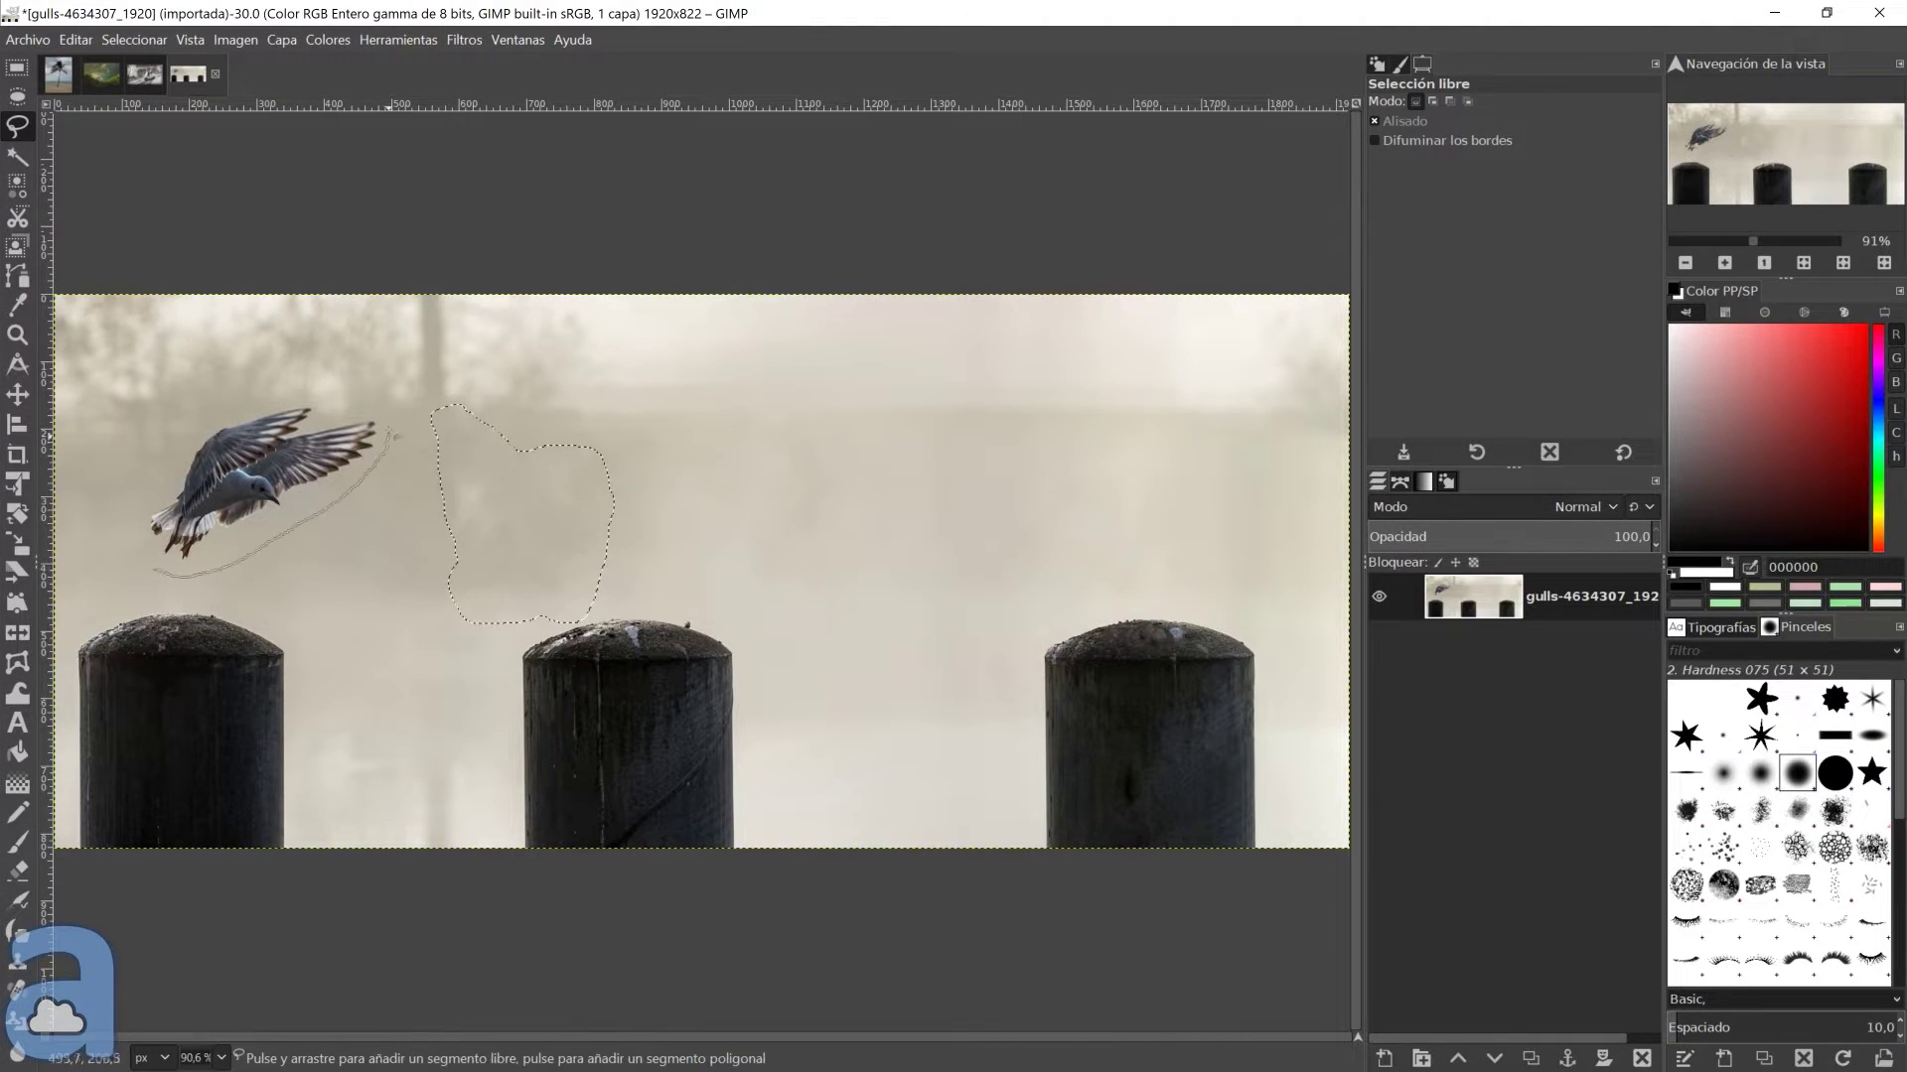
{"action": "left_click", "coordinate": [464, 40]}
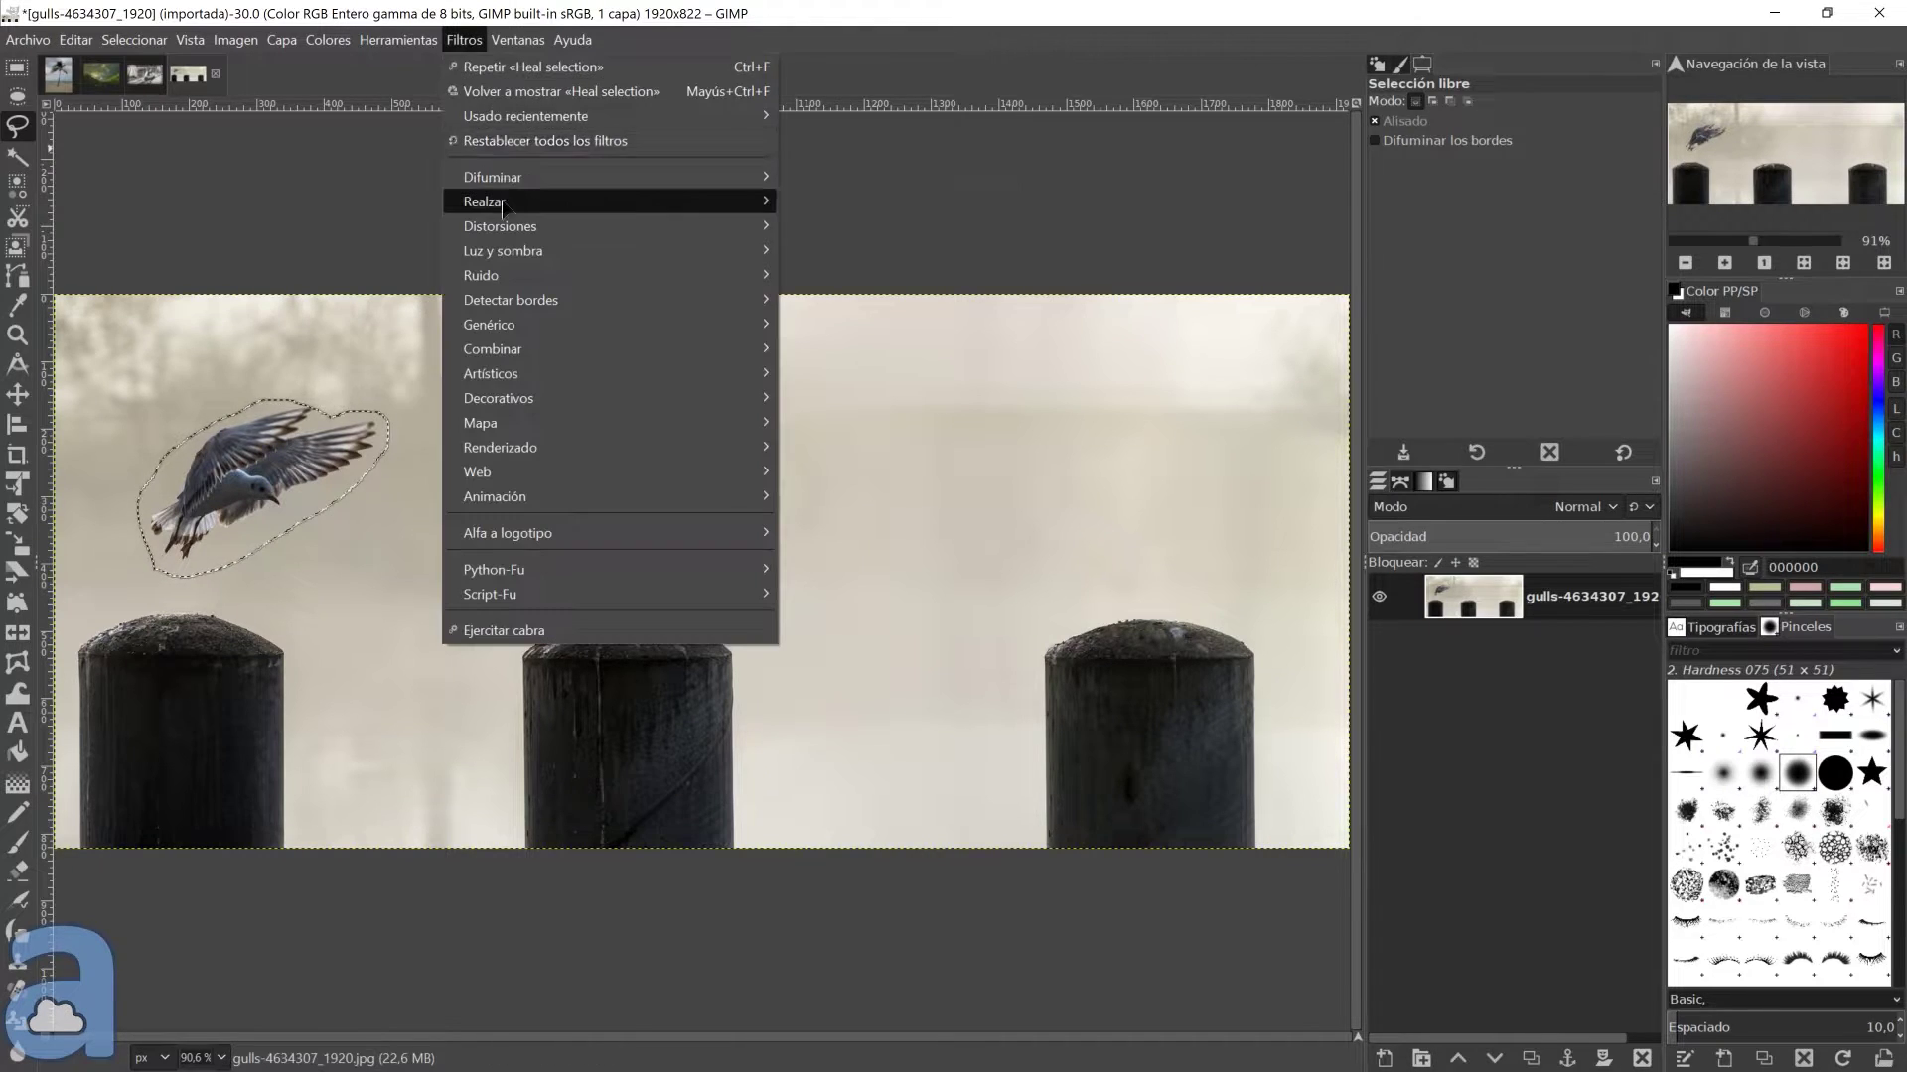
{"action": "left_click", "coordinate": [925, 454]}
{"action": "left_click", "coordinate": [1045, 620]}
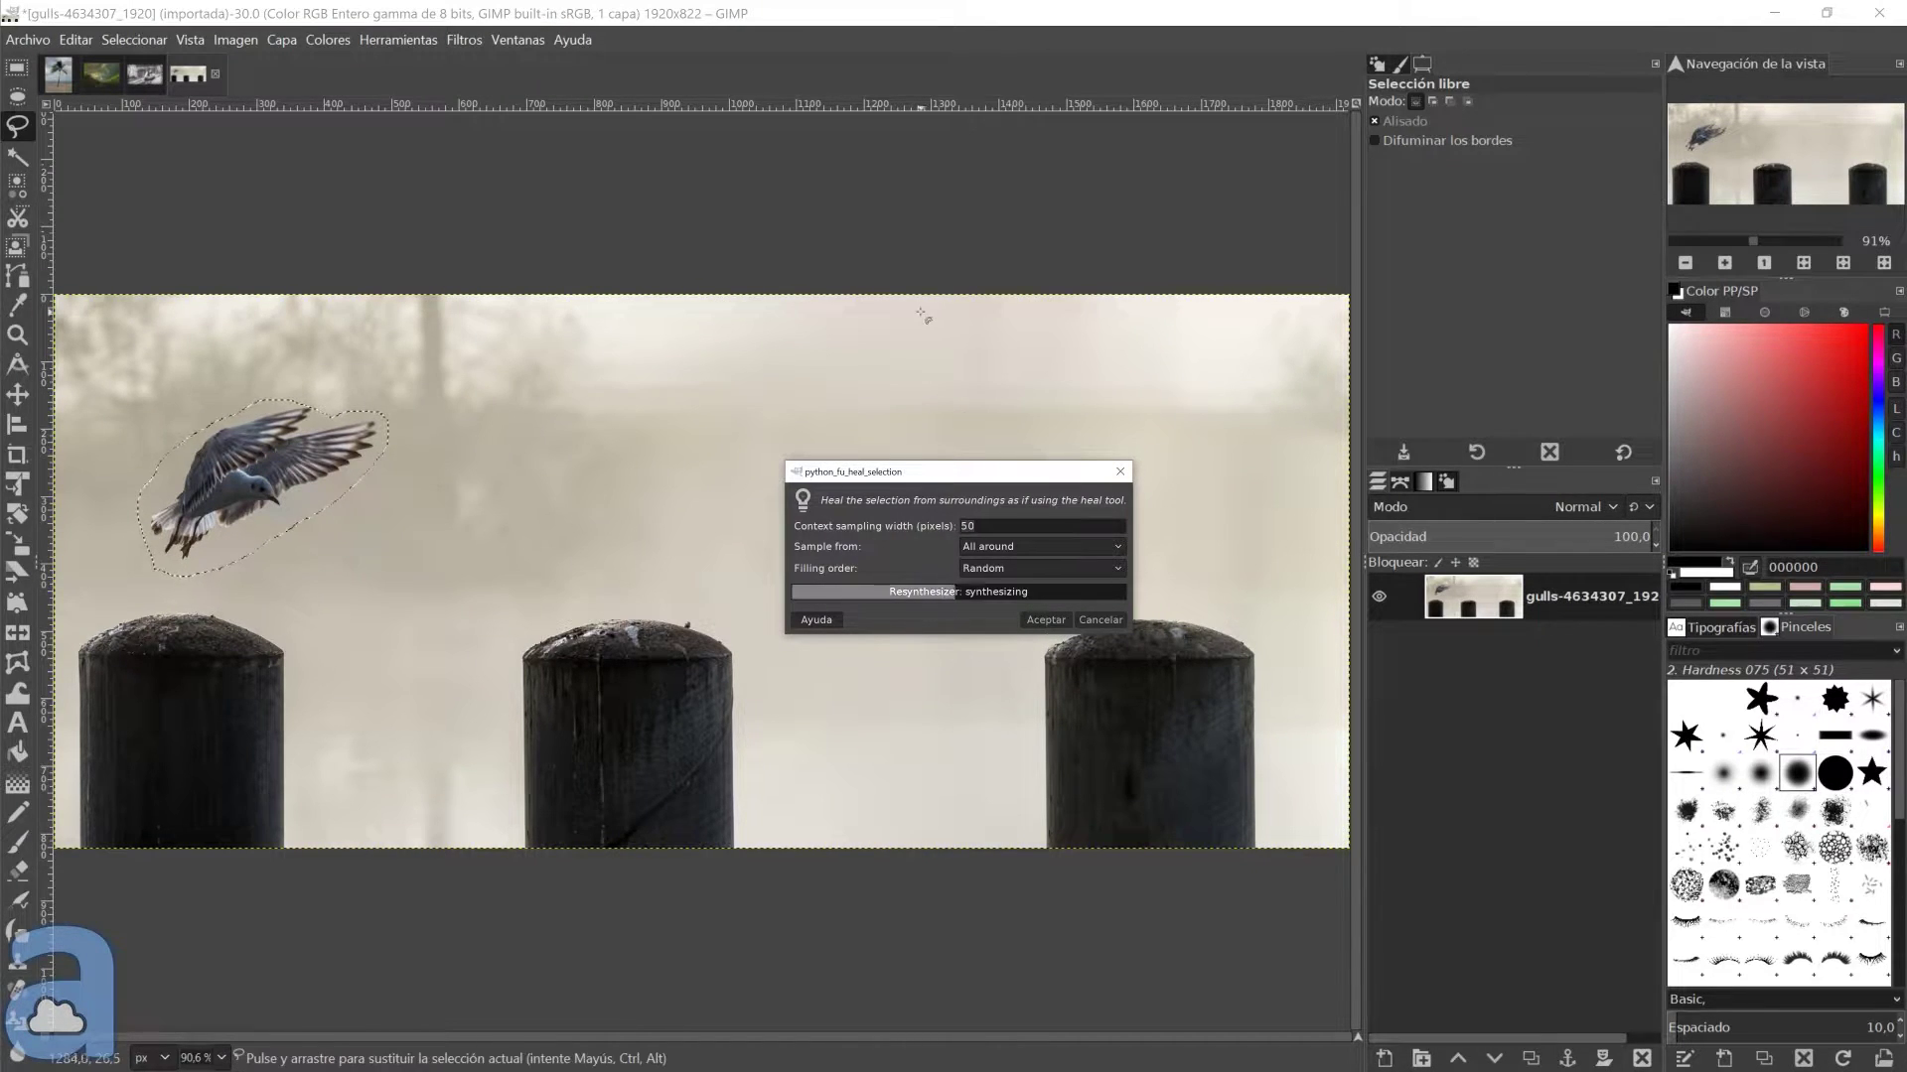
{"action": "left_click", "coordinate": [134, 40]}
{"action": "left_click", "coordinate": [135, 92]}
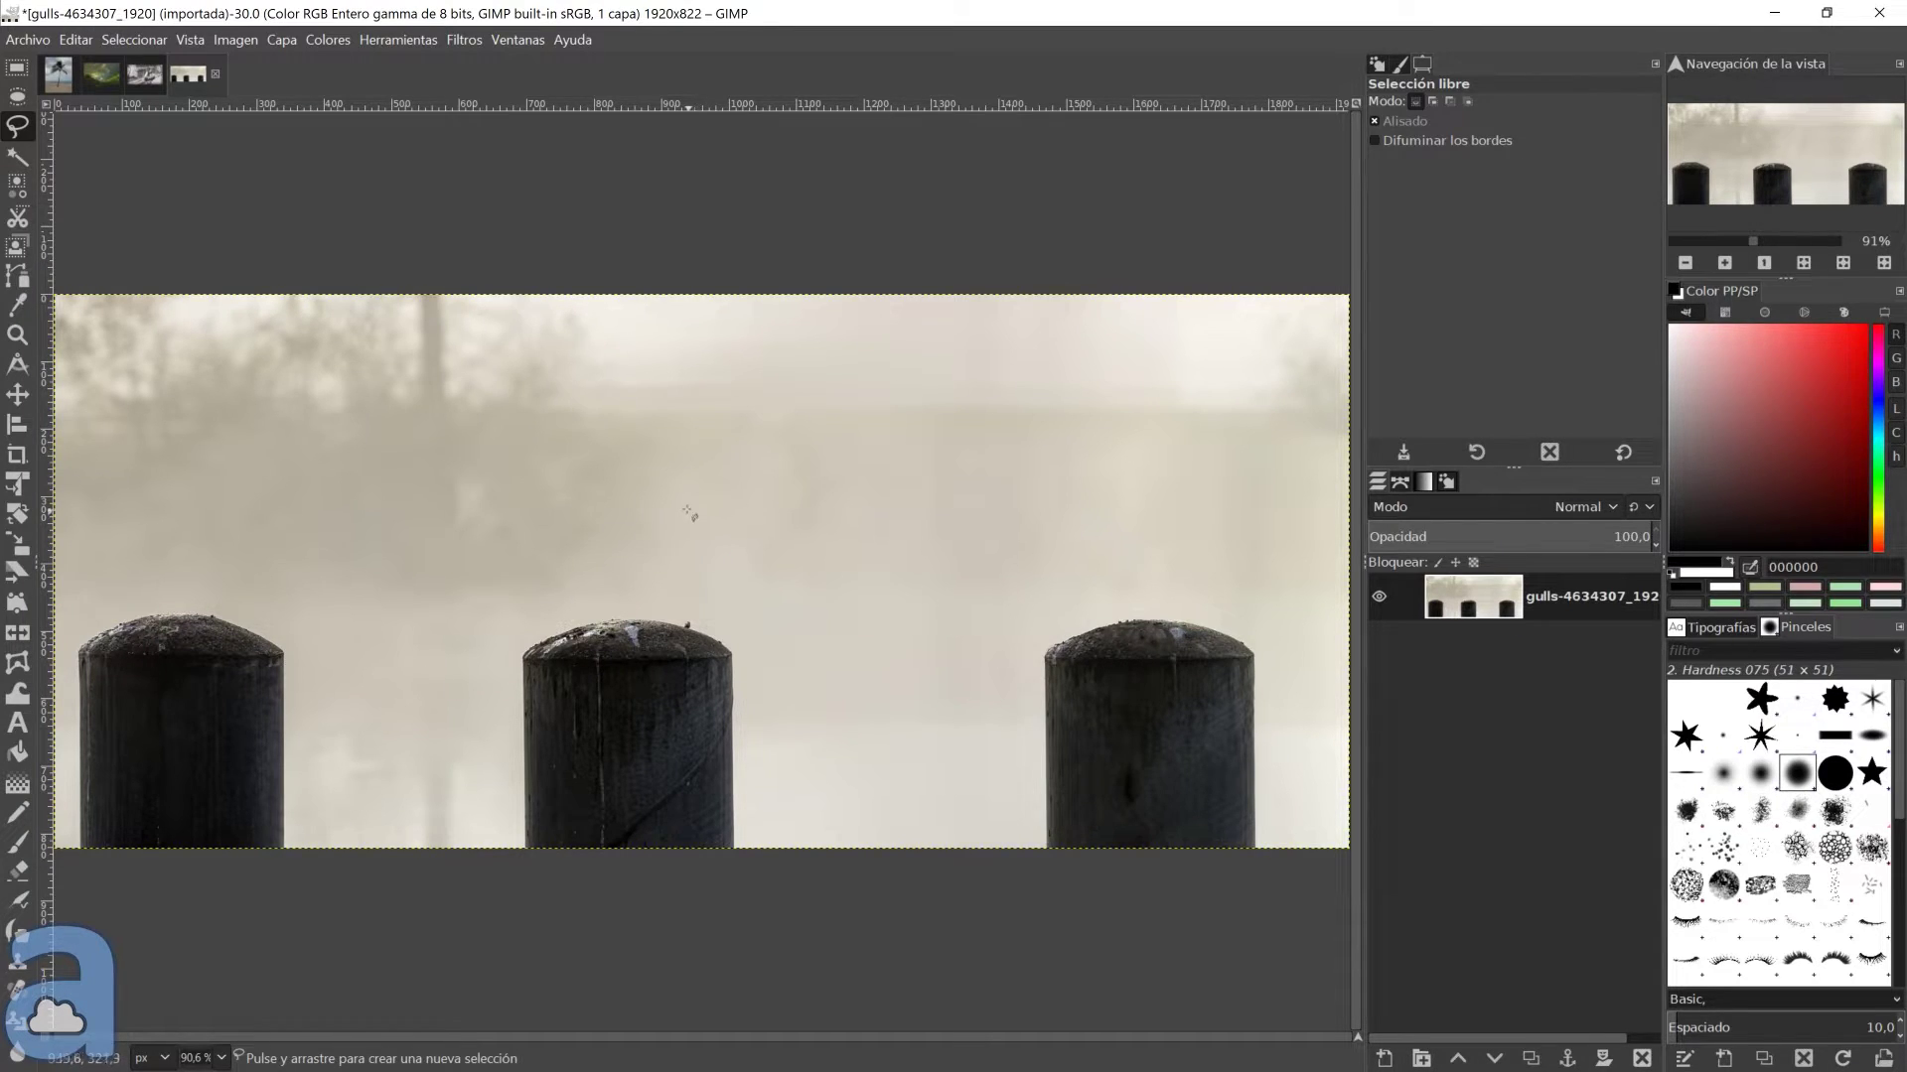
{"action": "left_click", "coordinate": [53, 80]}
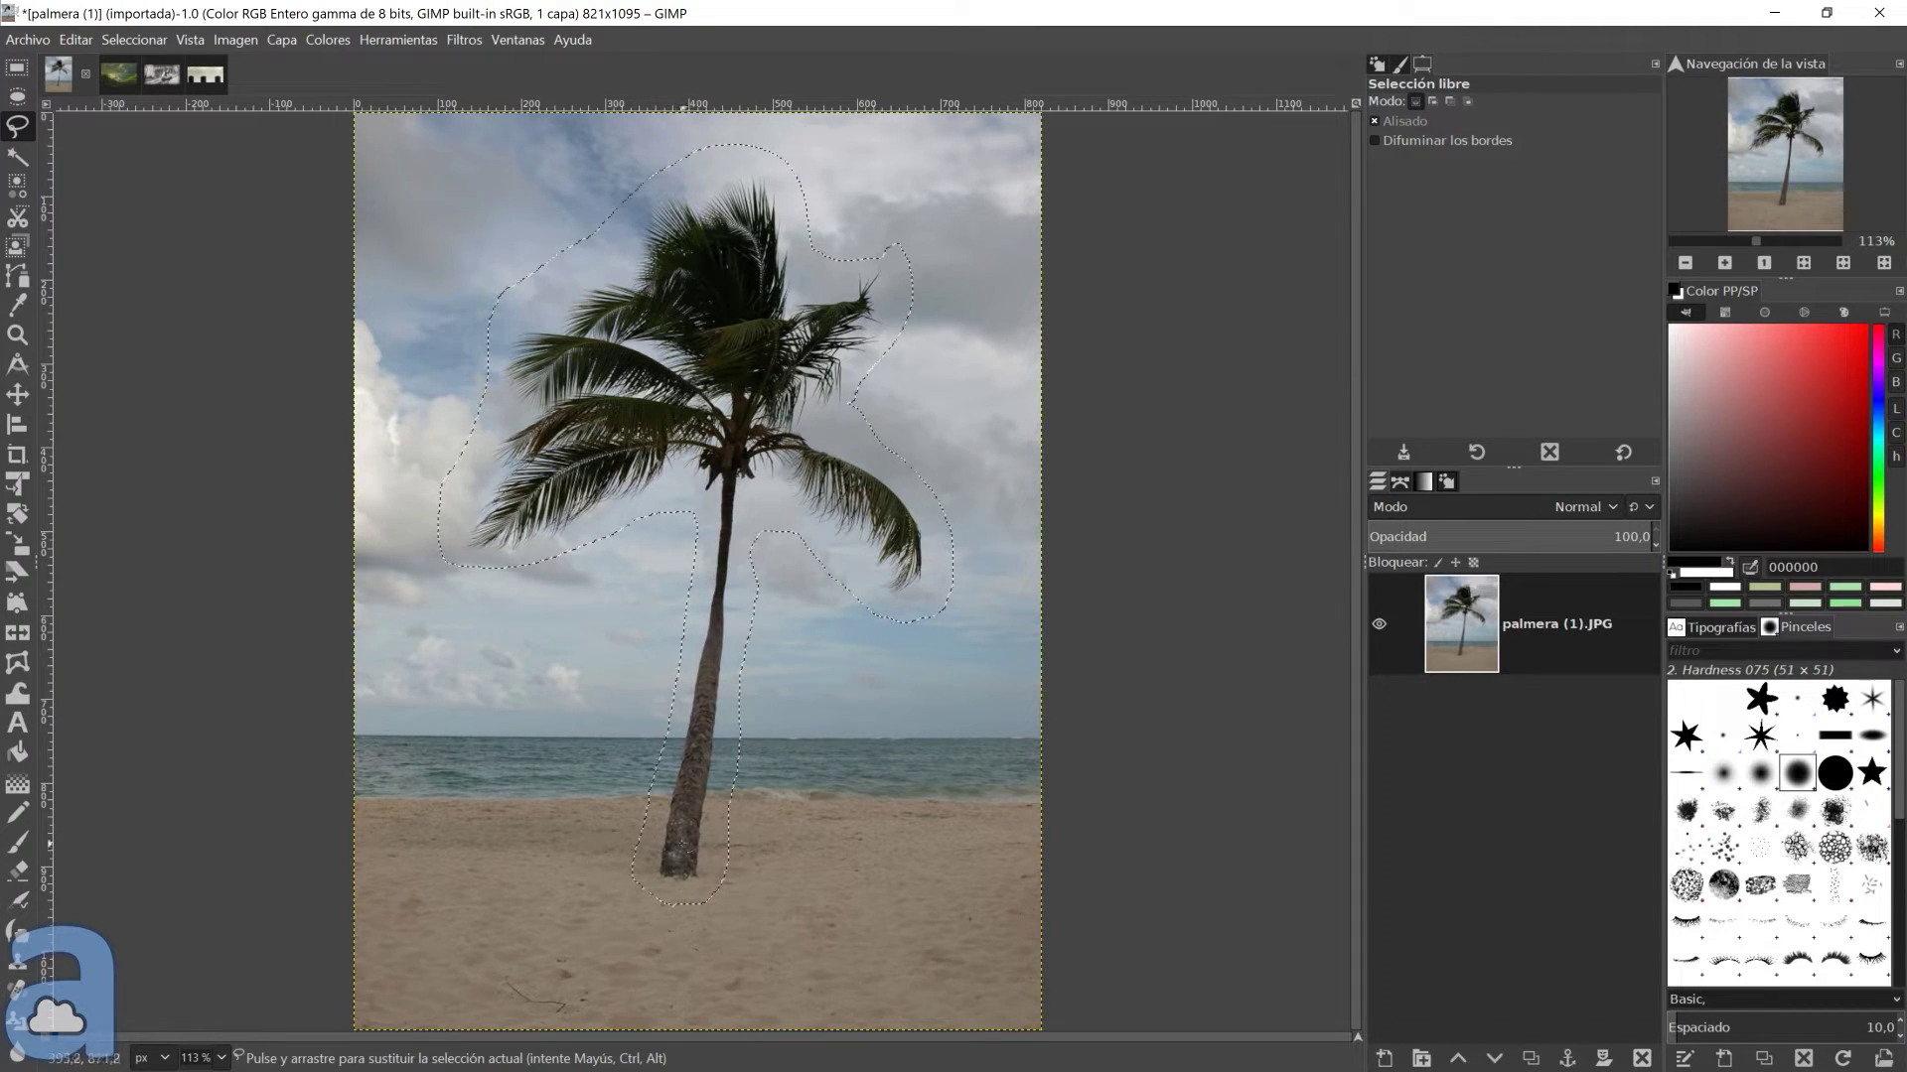
Run Heal selection with default settings on the freehand area around the palm tree
{"action": "left_click", "coordinate": [463, 40]}
{"action": "mouse_move", "coordinate": [484, 201]}
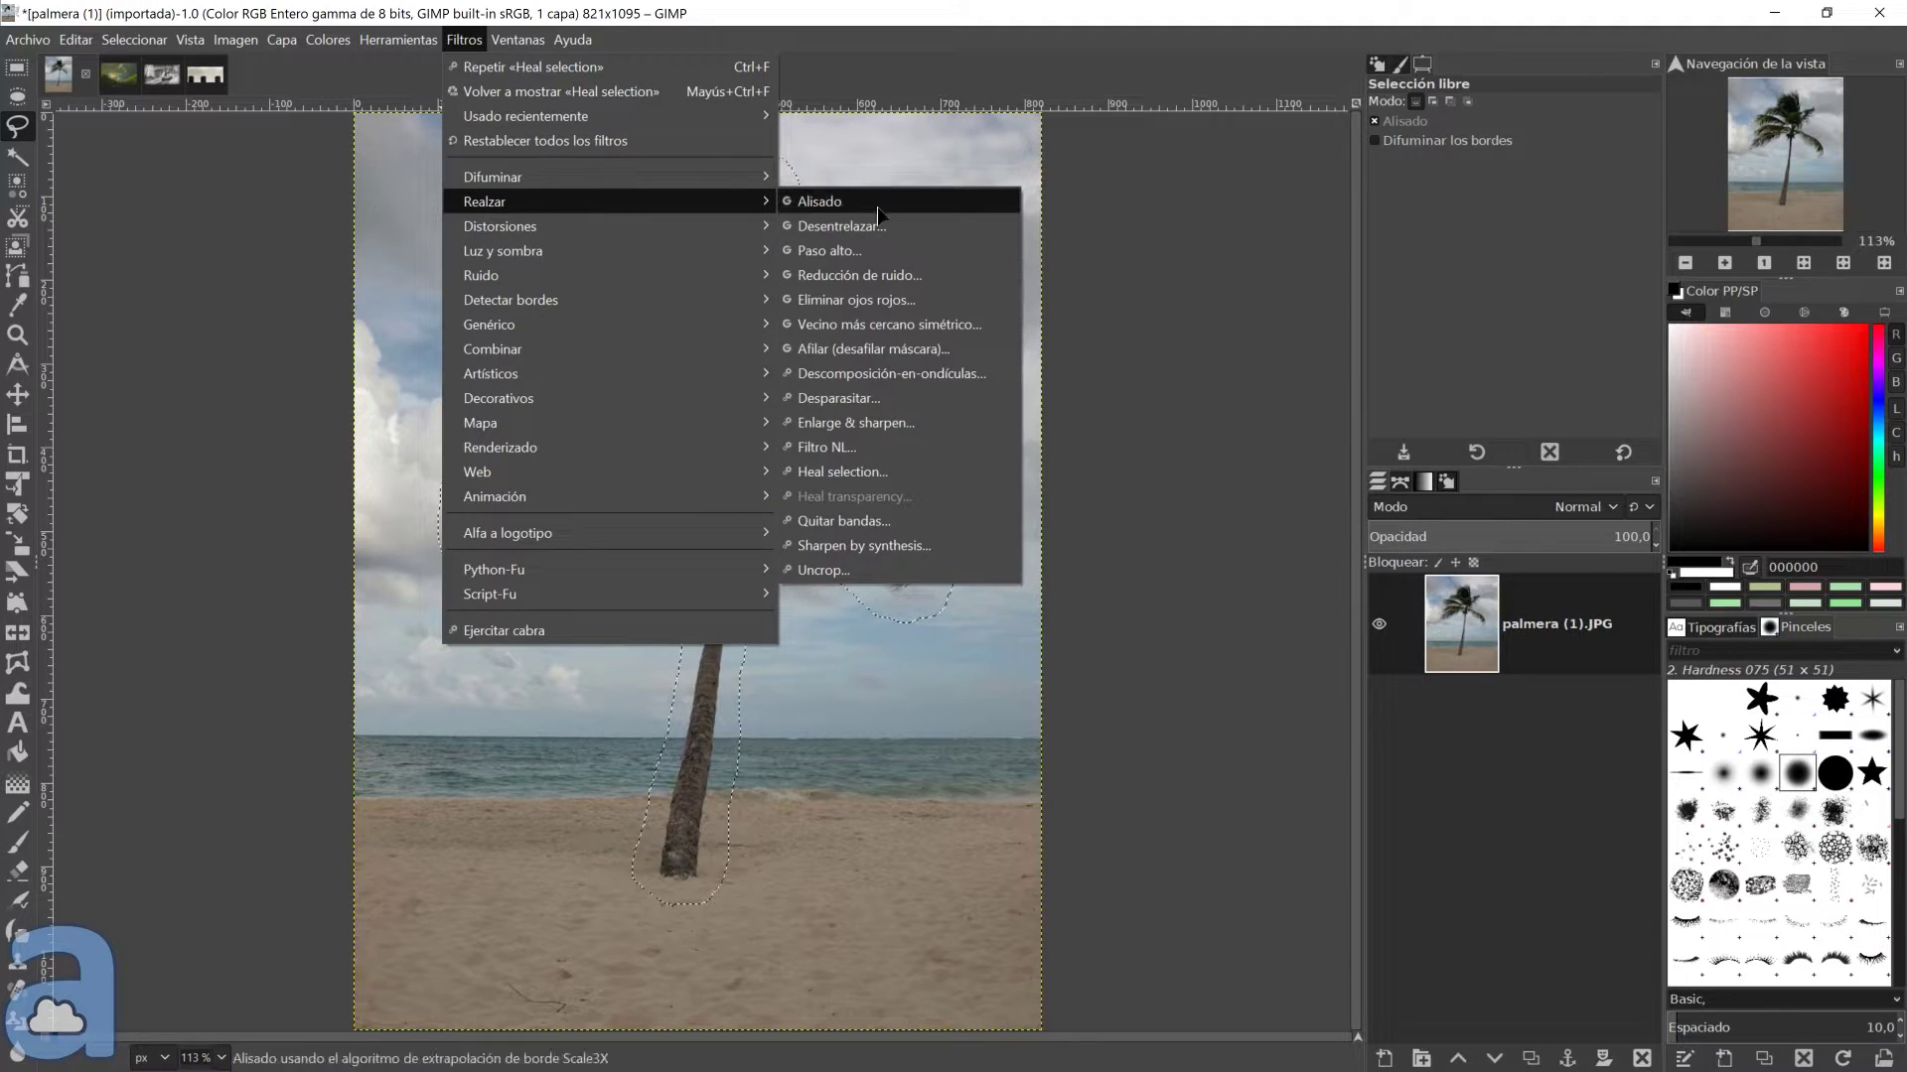
{"action": "left_click", "coordinate": [866, 474]}
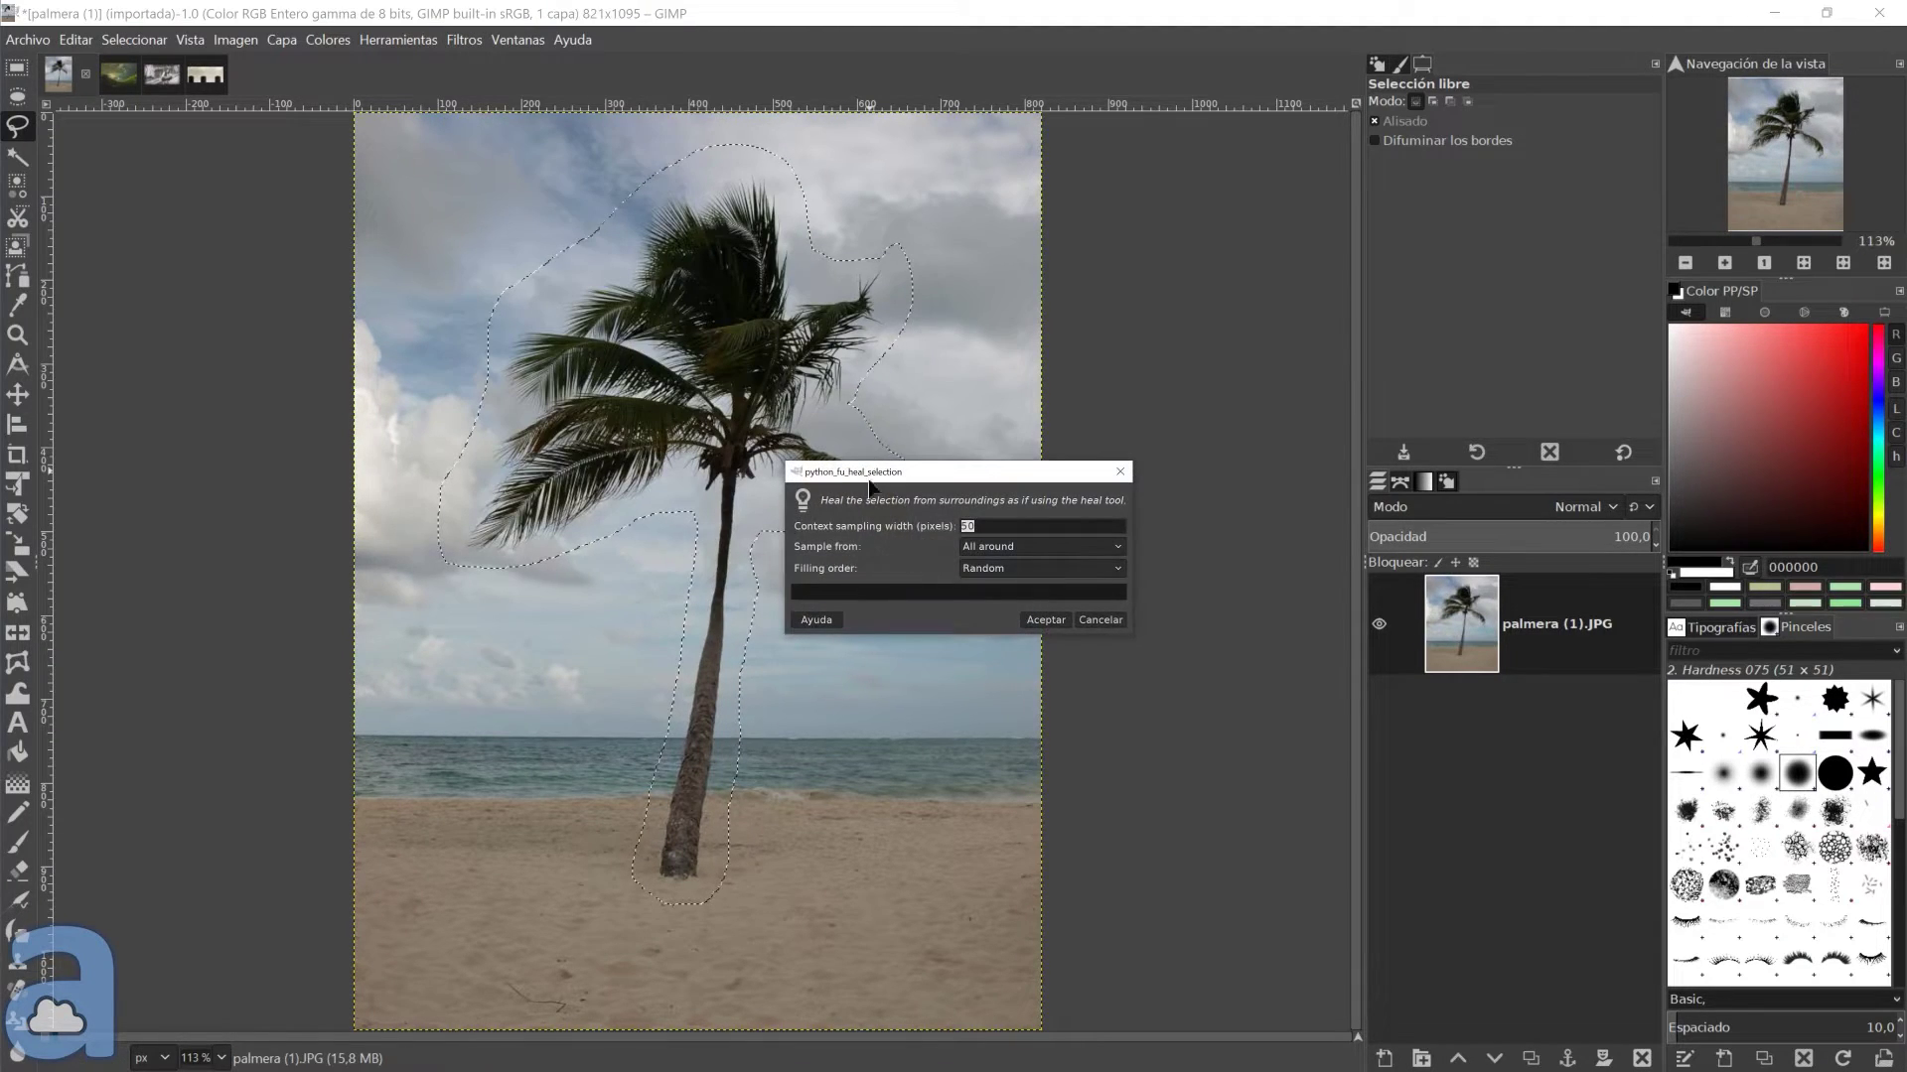
{"action": "mouse_move", "coordinate": [979, 471]}
{"action": "left_mouse_down"}
{"action": "mouse_move", "coordinate": [1137, 278]}
{"action": "mouse_move", "coordinate": [1158, 217]}
{"action": "left_mouse_up"}
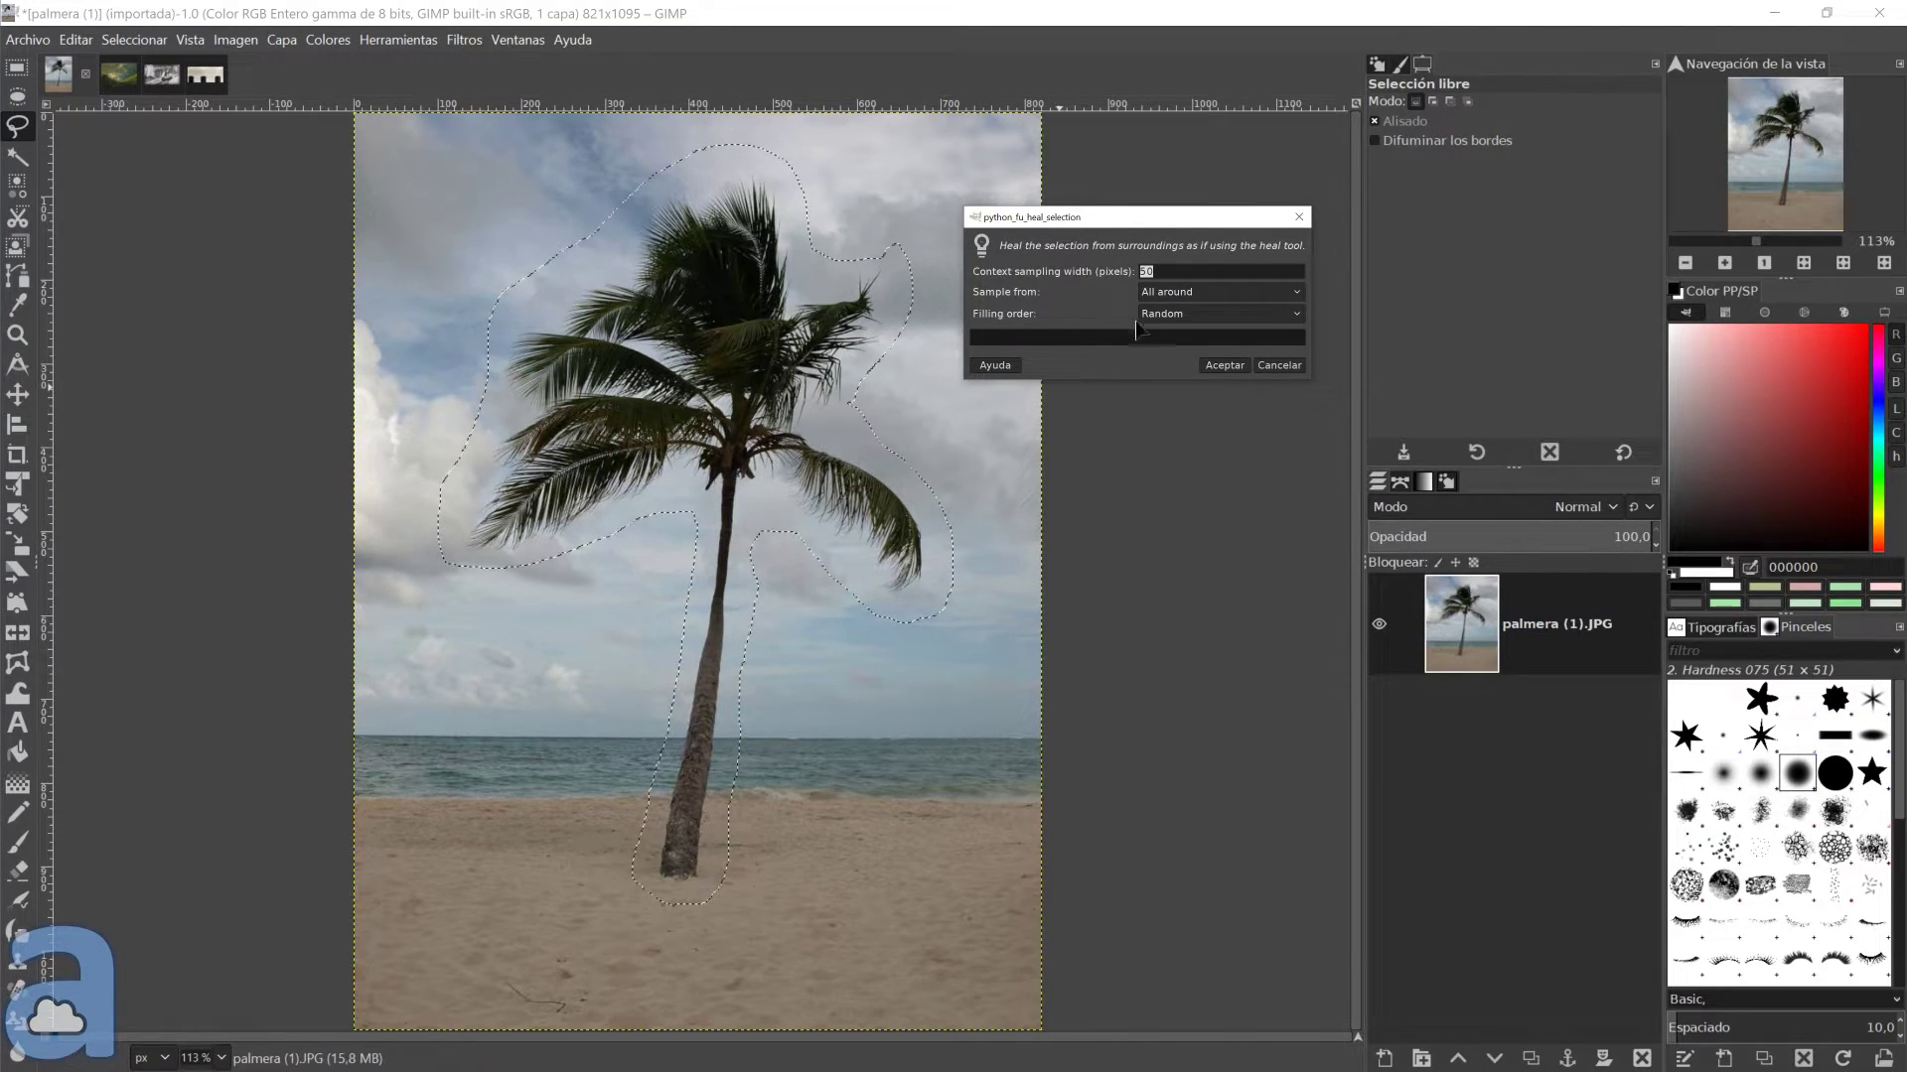
{"action": "left_click", "coordinate": [1228, 366]}
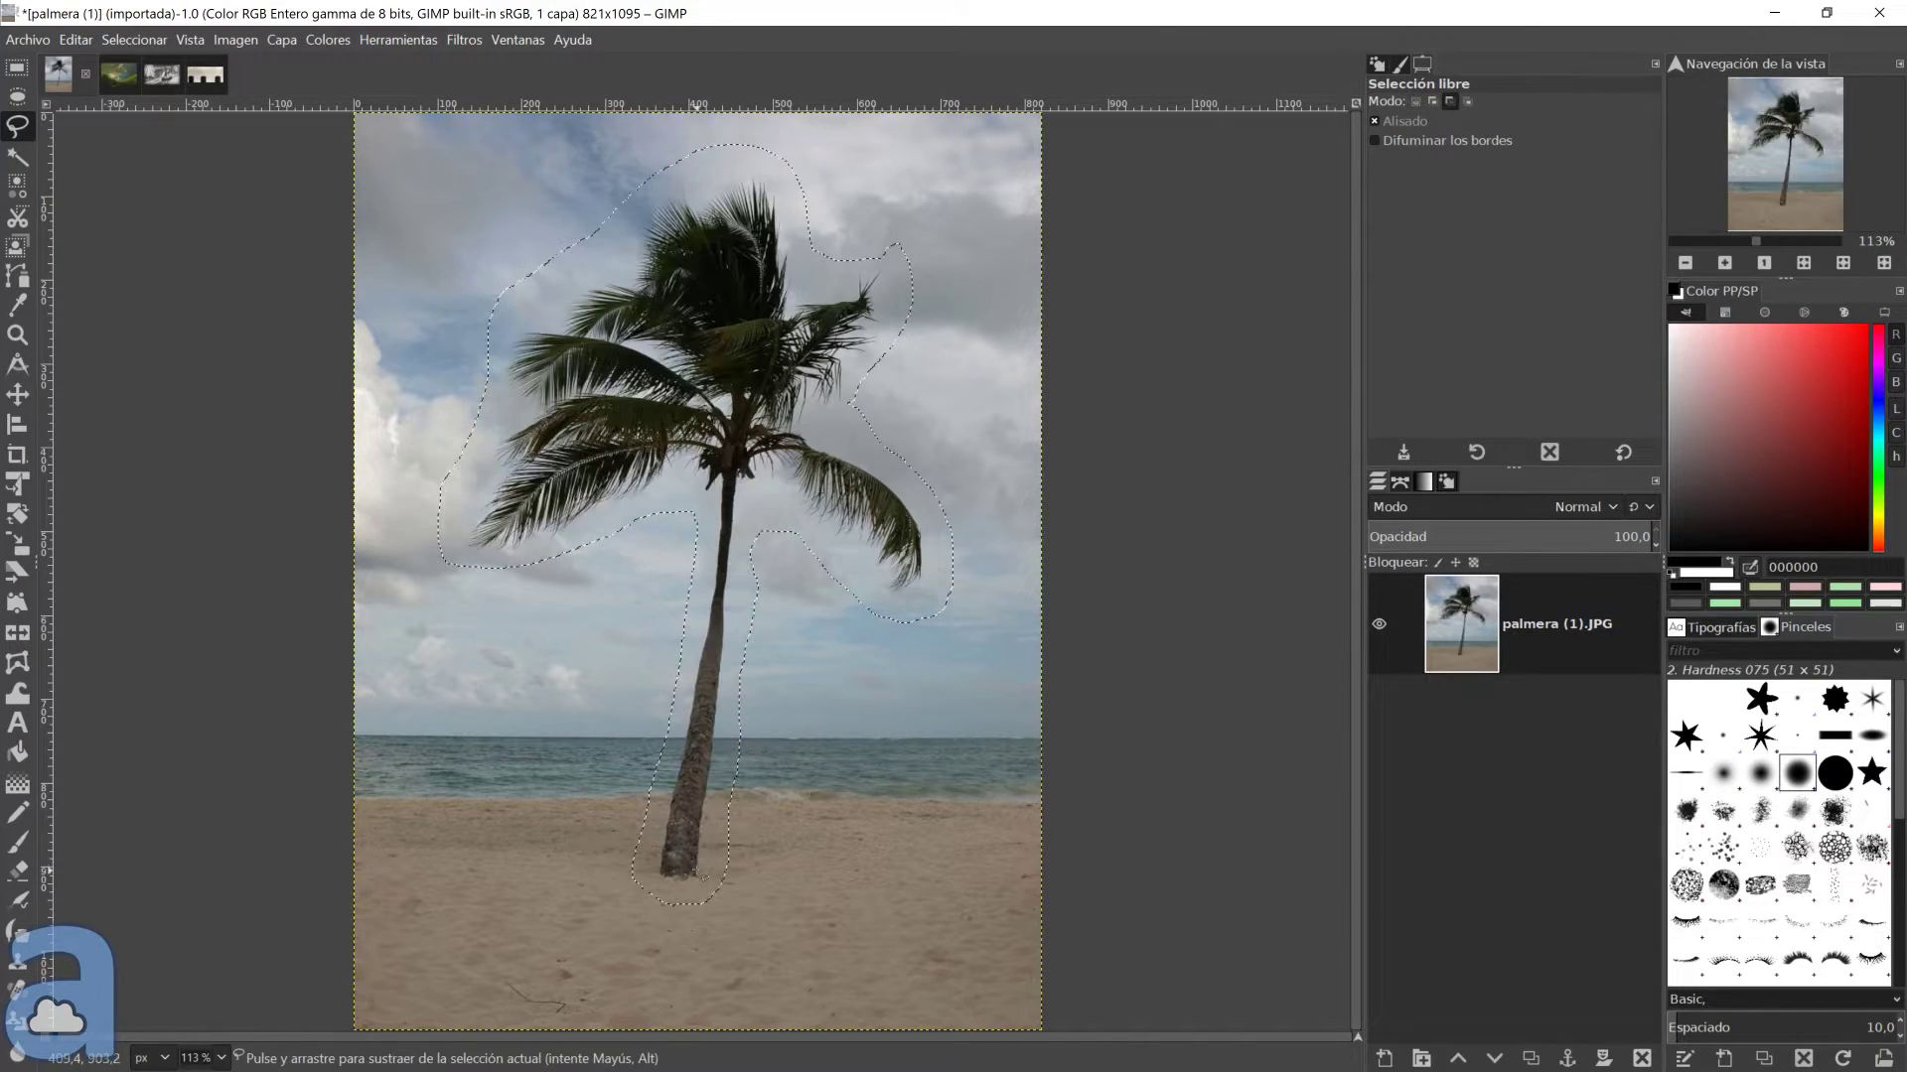
Undo the first heal, re-heal the palm tree with context sampling width 200, then deselect
{"action": "key", "text": "ctrl+z"}
{"action": "left_click", "coordinate": [459, 41]}
{"action": "mouse_move", "coordinate": [566, 200]}
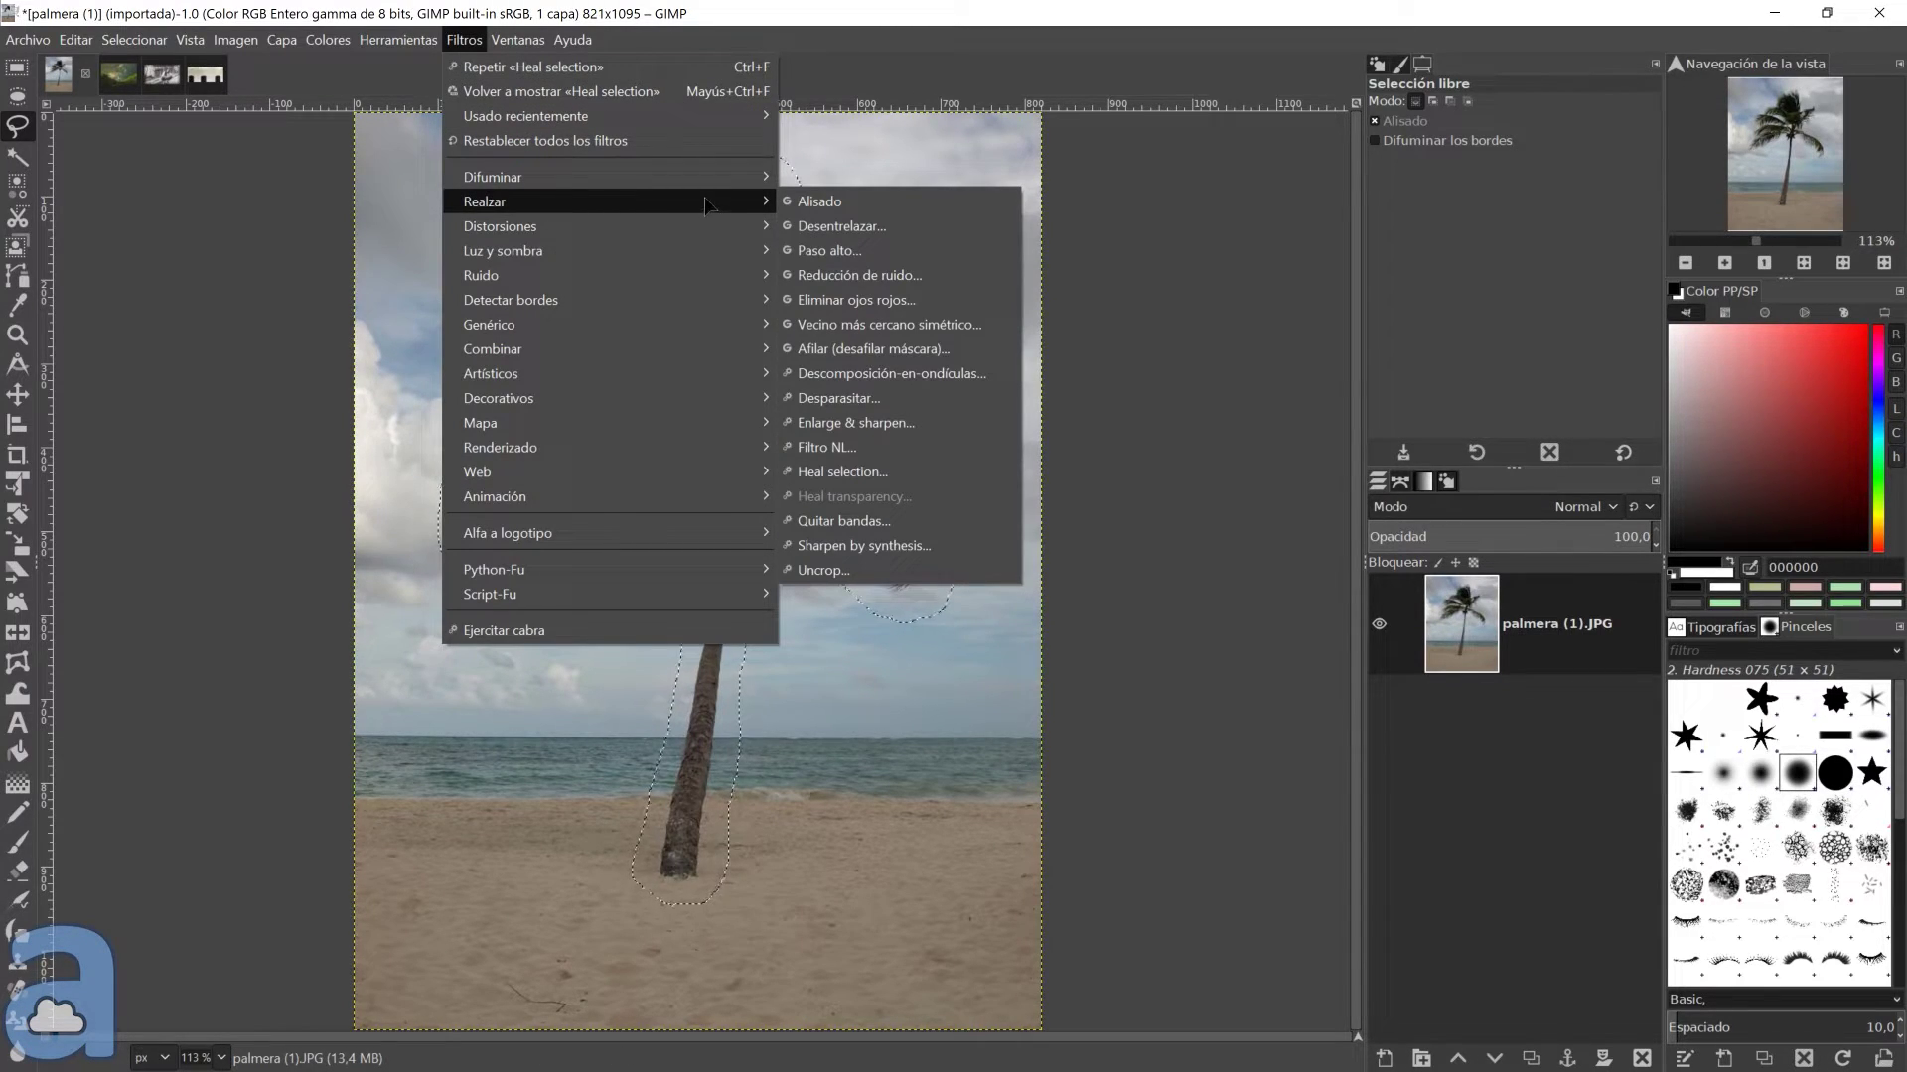
{"action": "left_click", "coordinate": [886, 471]}
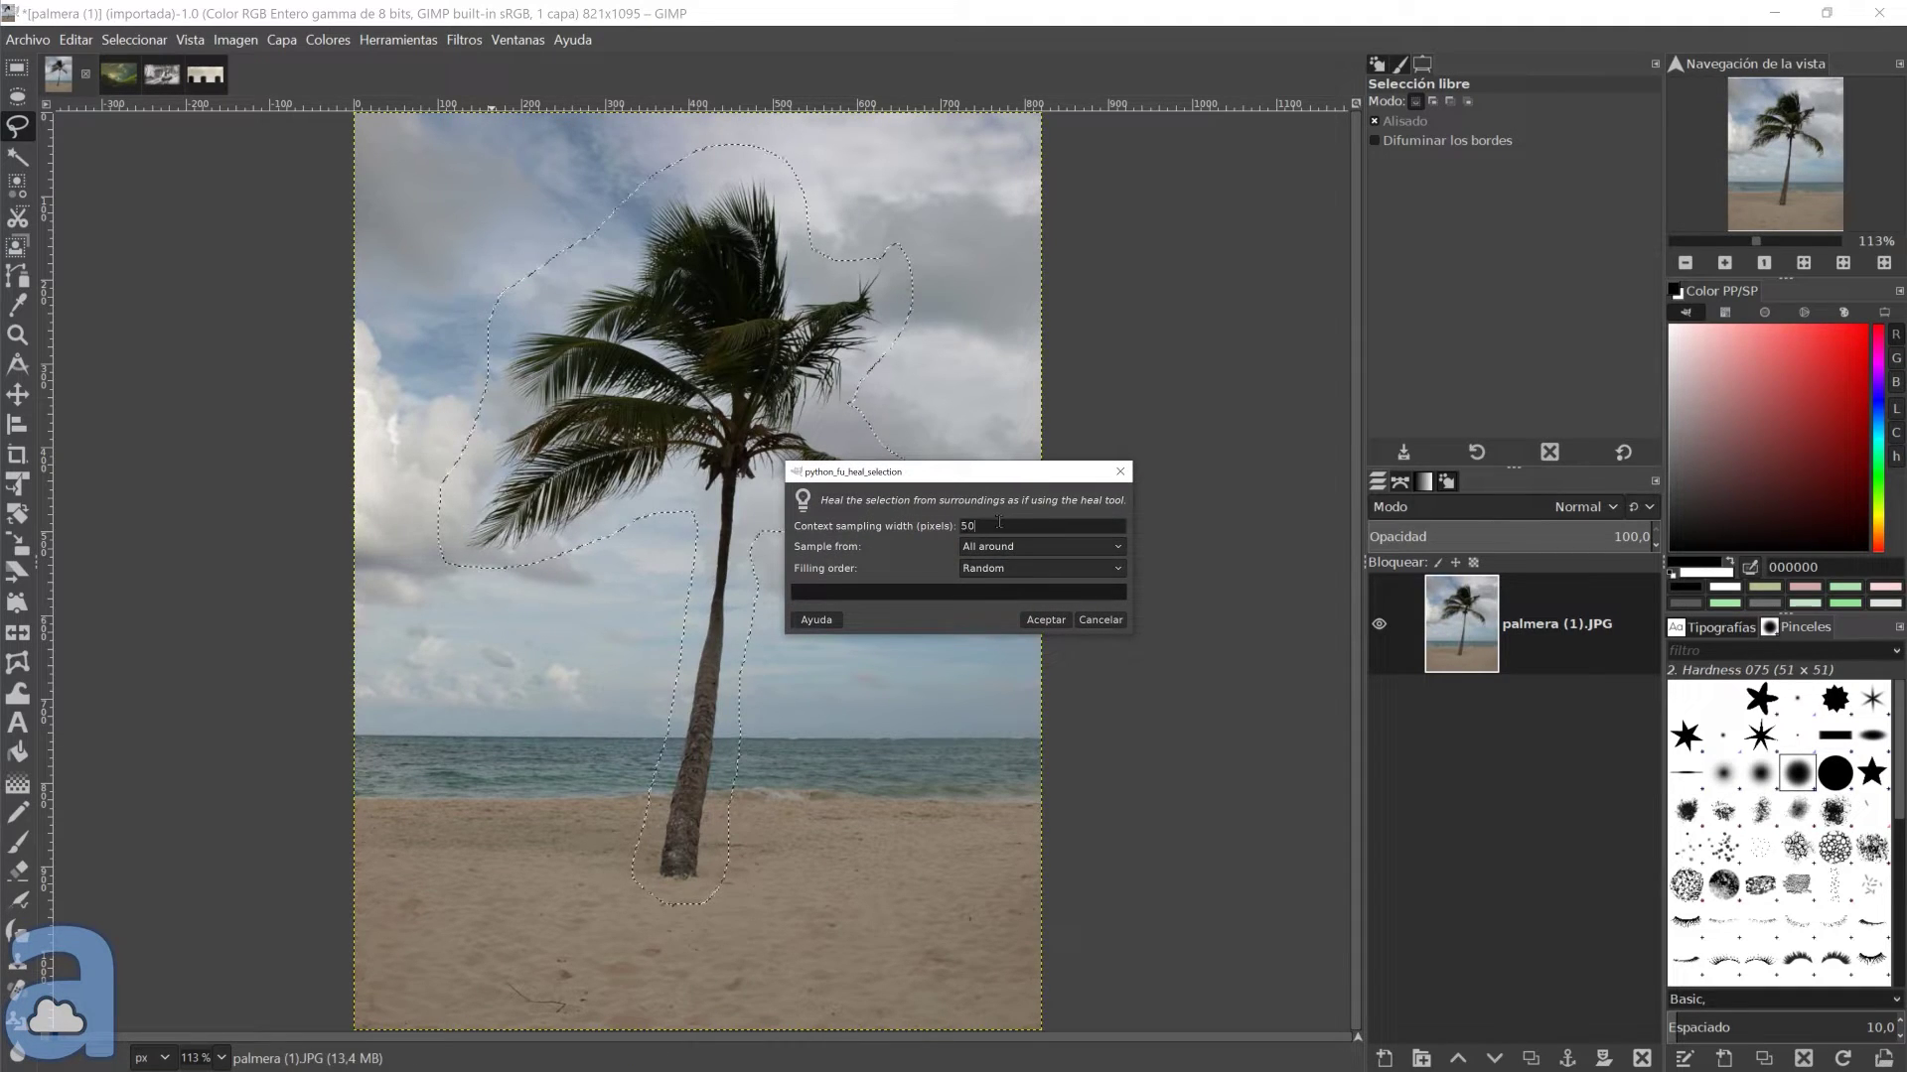
{"action": "double_click", "coordinate": [999, 525]}
{"action": "key", "text": "BackSpace"}
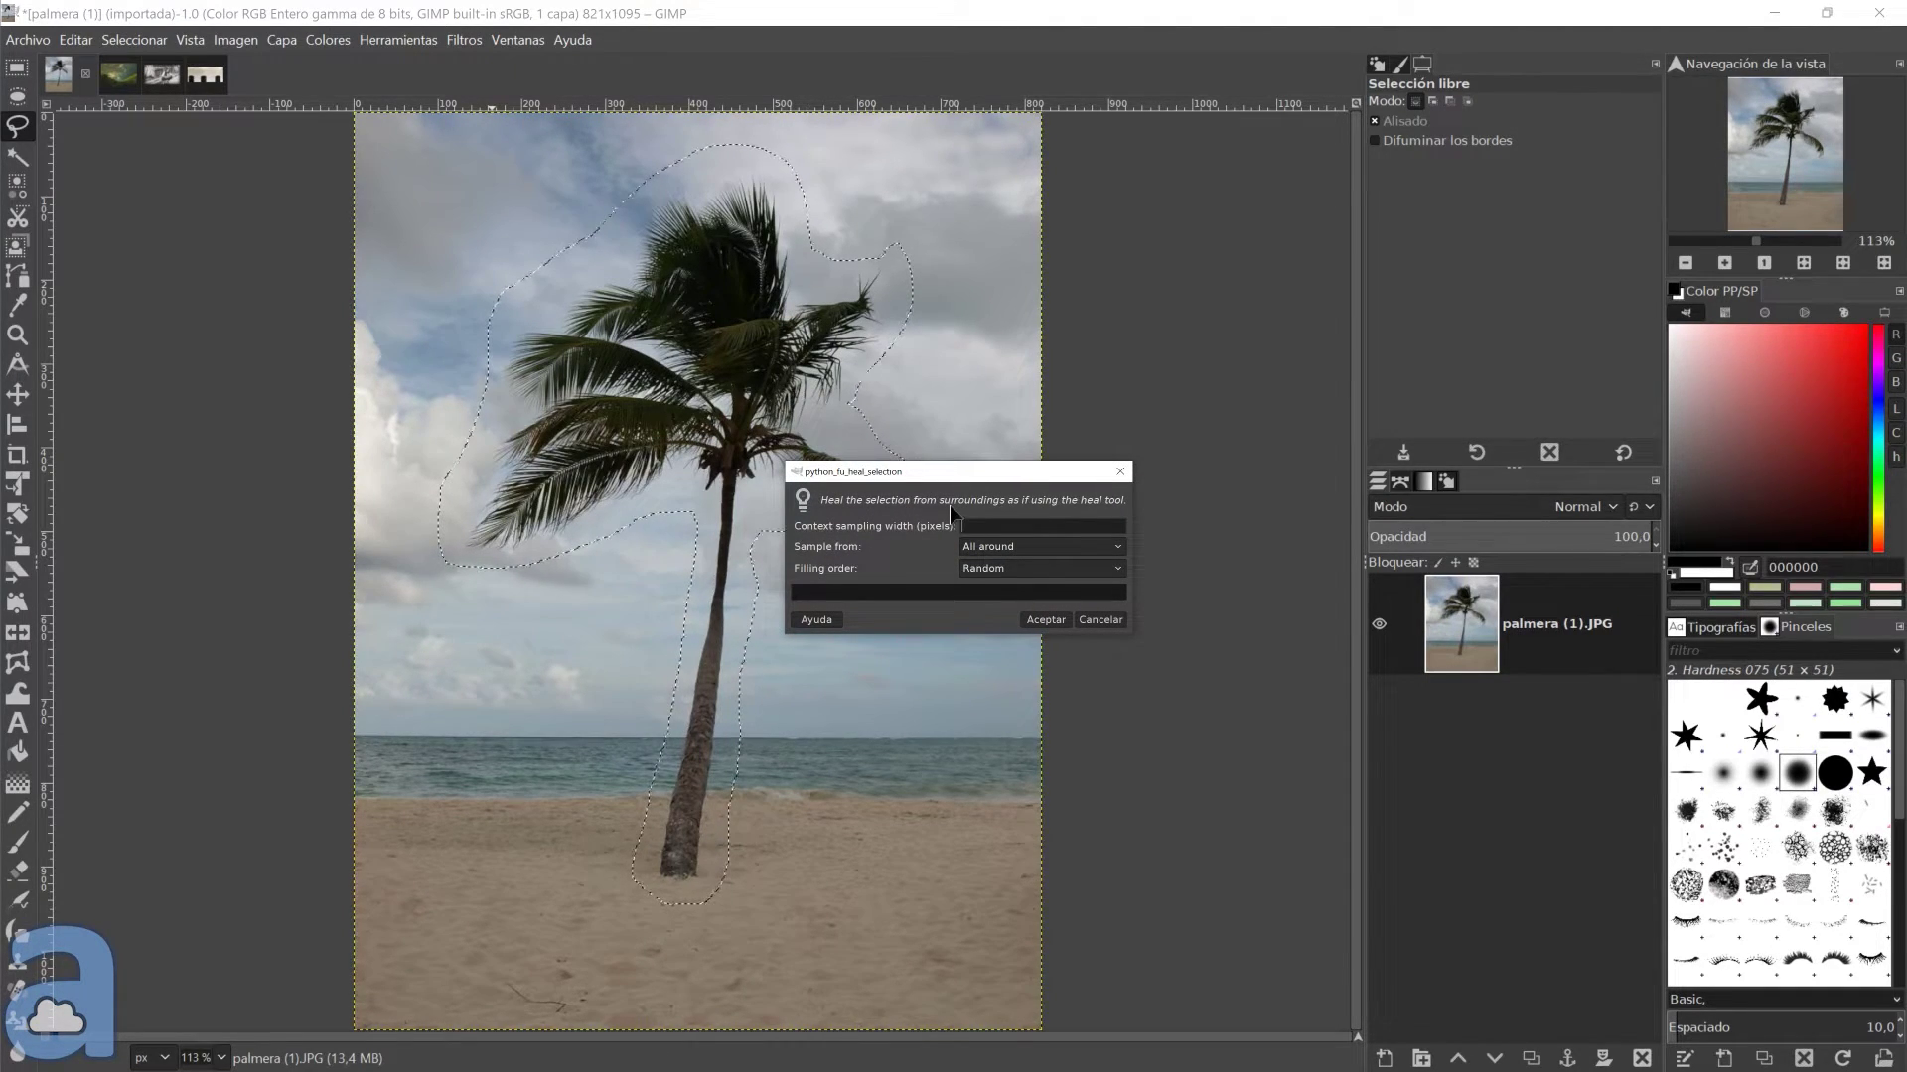
{"action": "type", "text": "200"}
{"action": "left_click", "coordinate": [1043, 621]}
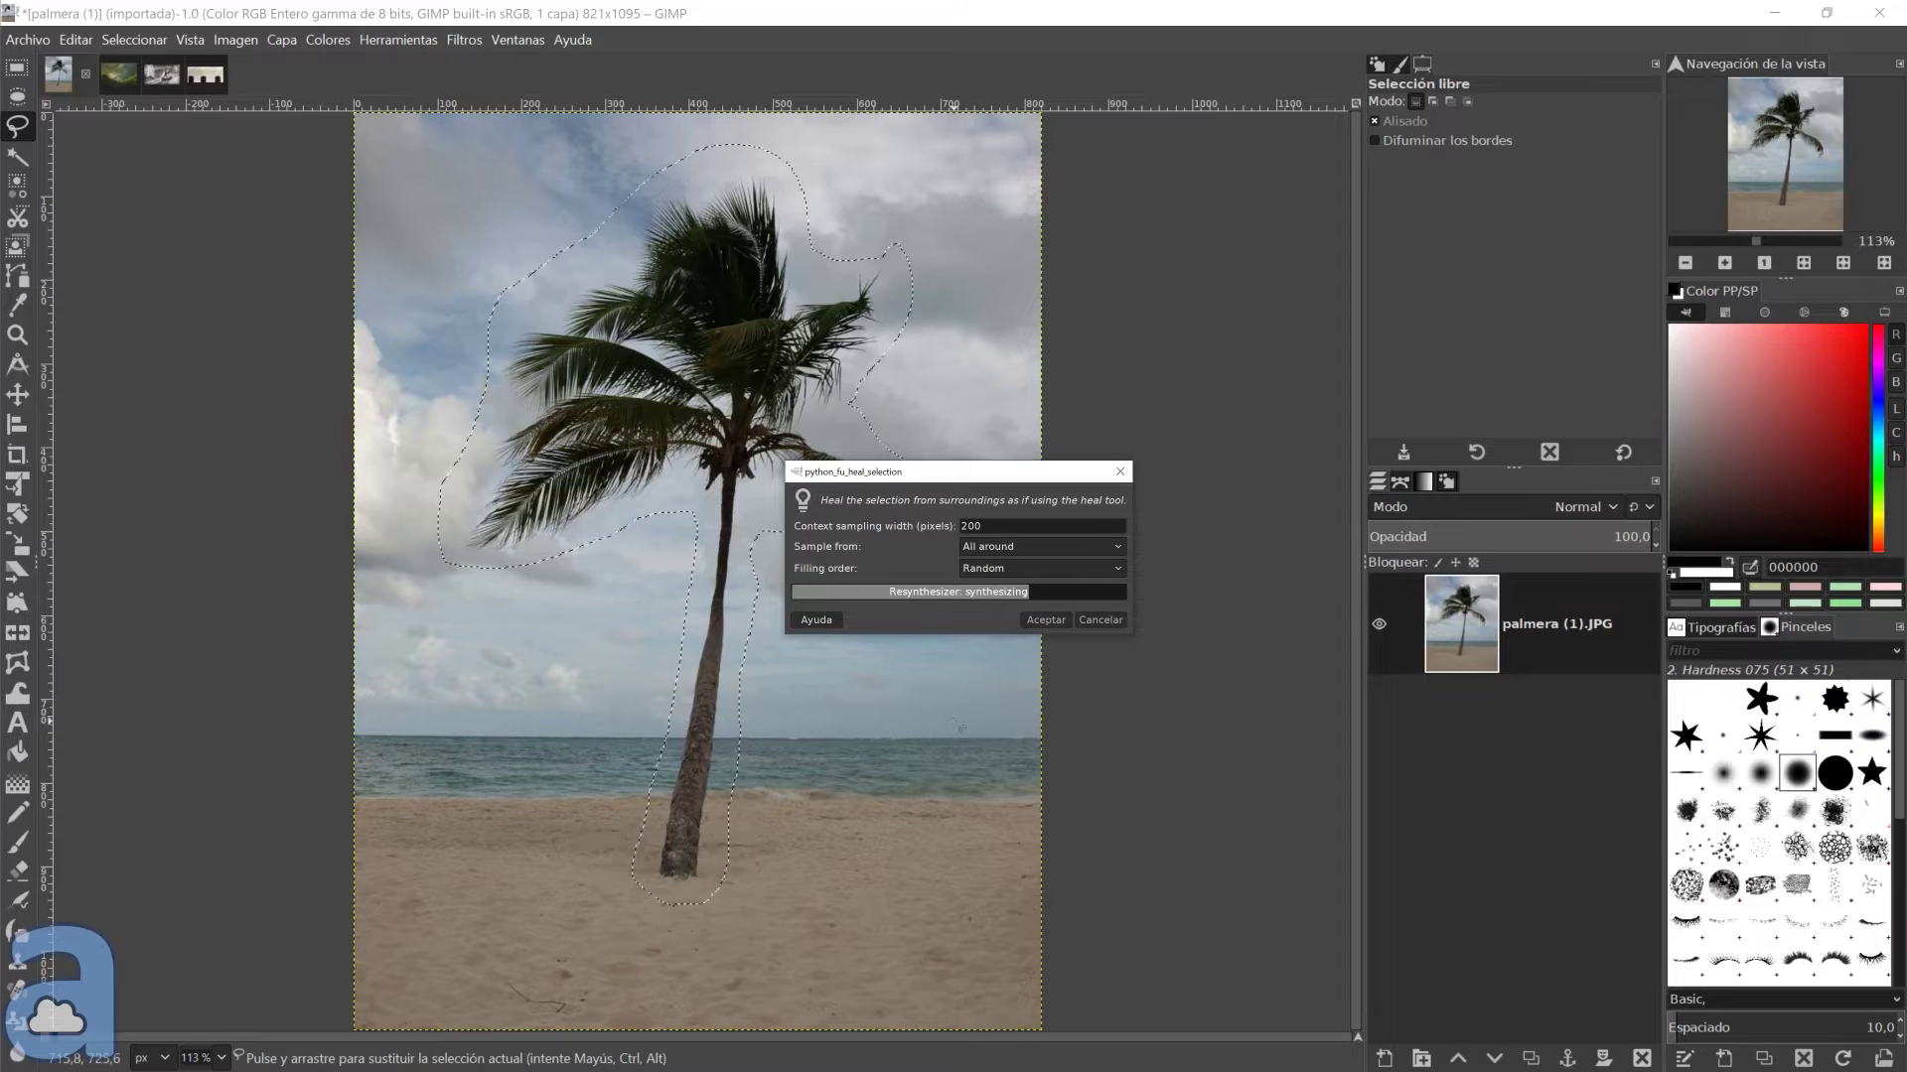
{"action": "left_click", "coordinate": [134, 39]}
{"action": "left_click", "coordinate": [157, 89]}
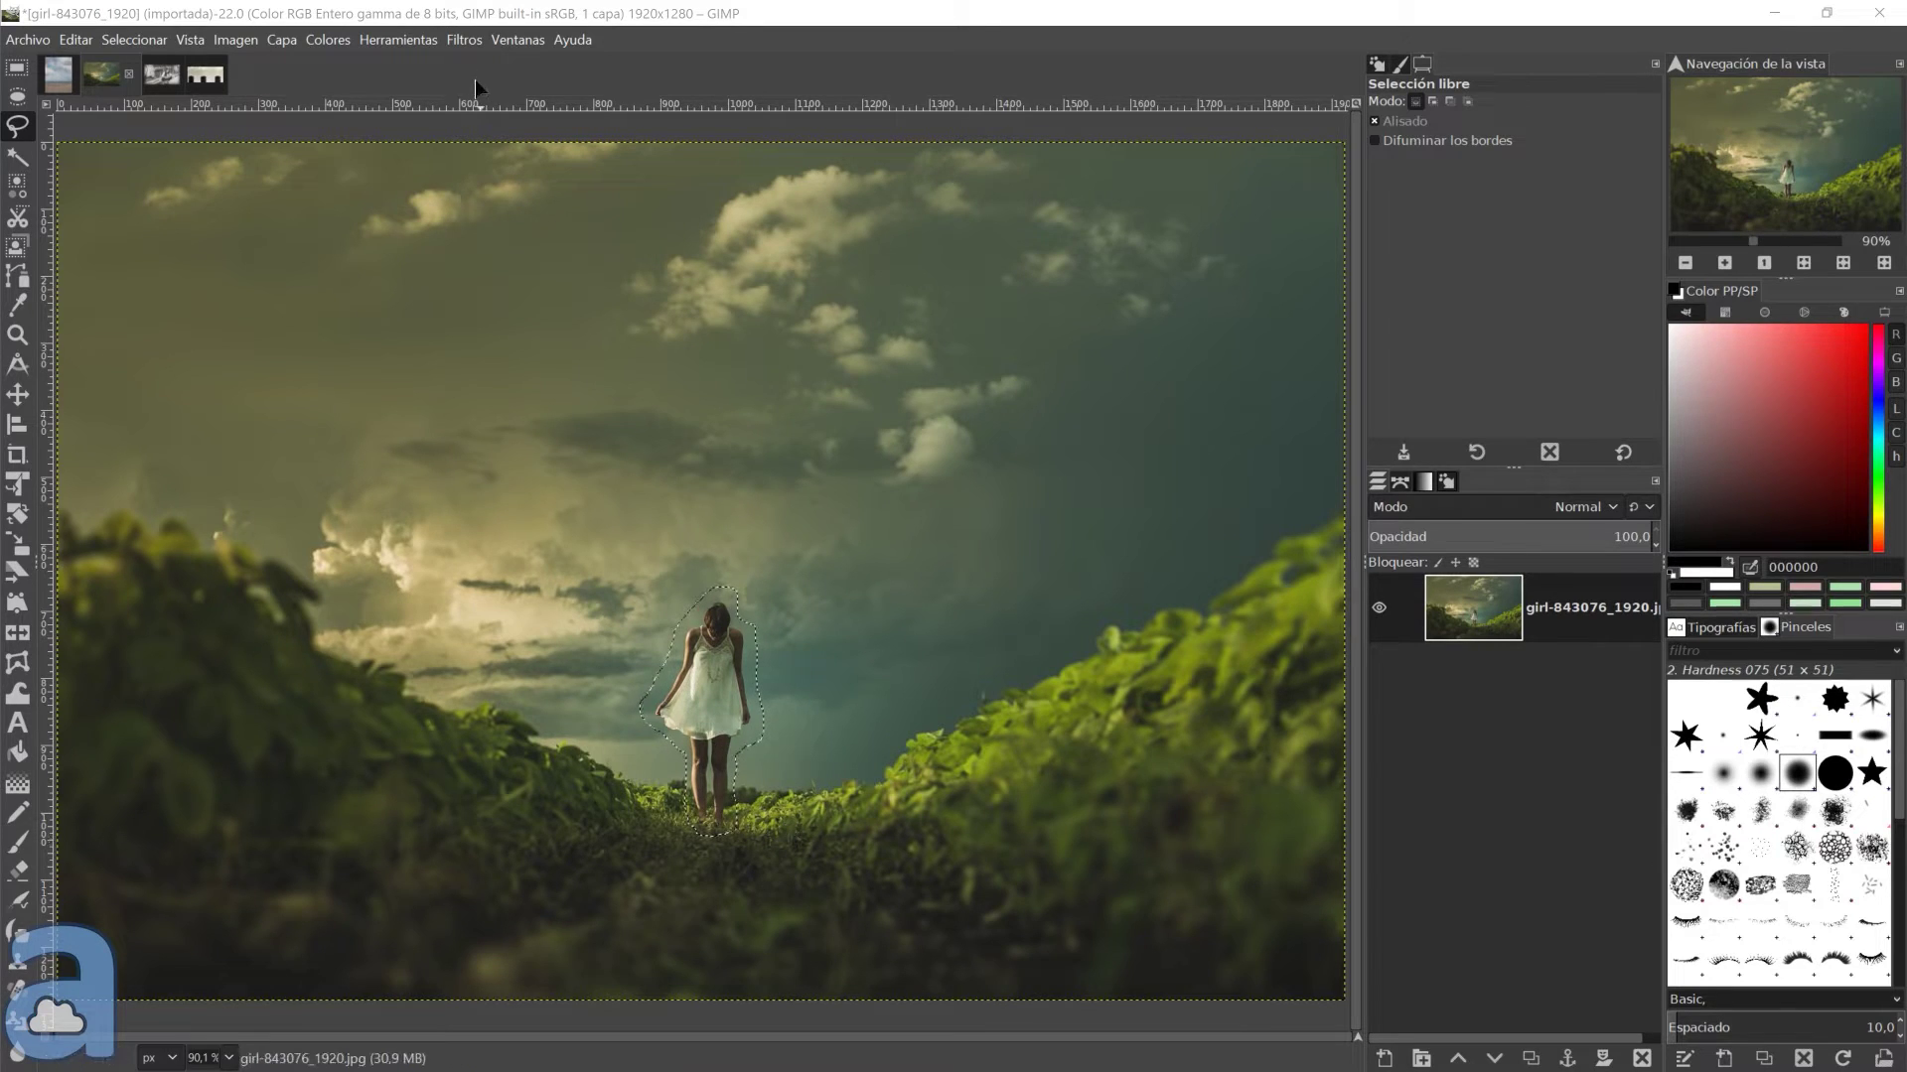
Heal away the girl in the white dress and clear the selection
{"action": "left_click", "coordinate": [468, 41]}
{"action": "mouse_move", "coordinate": [491, 201]}
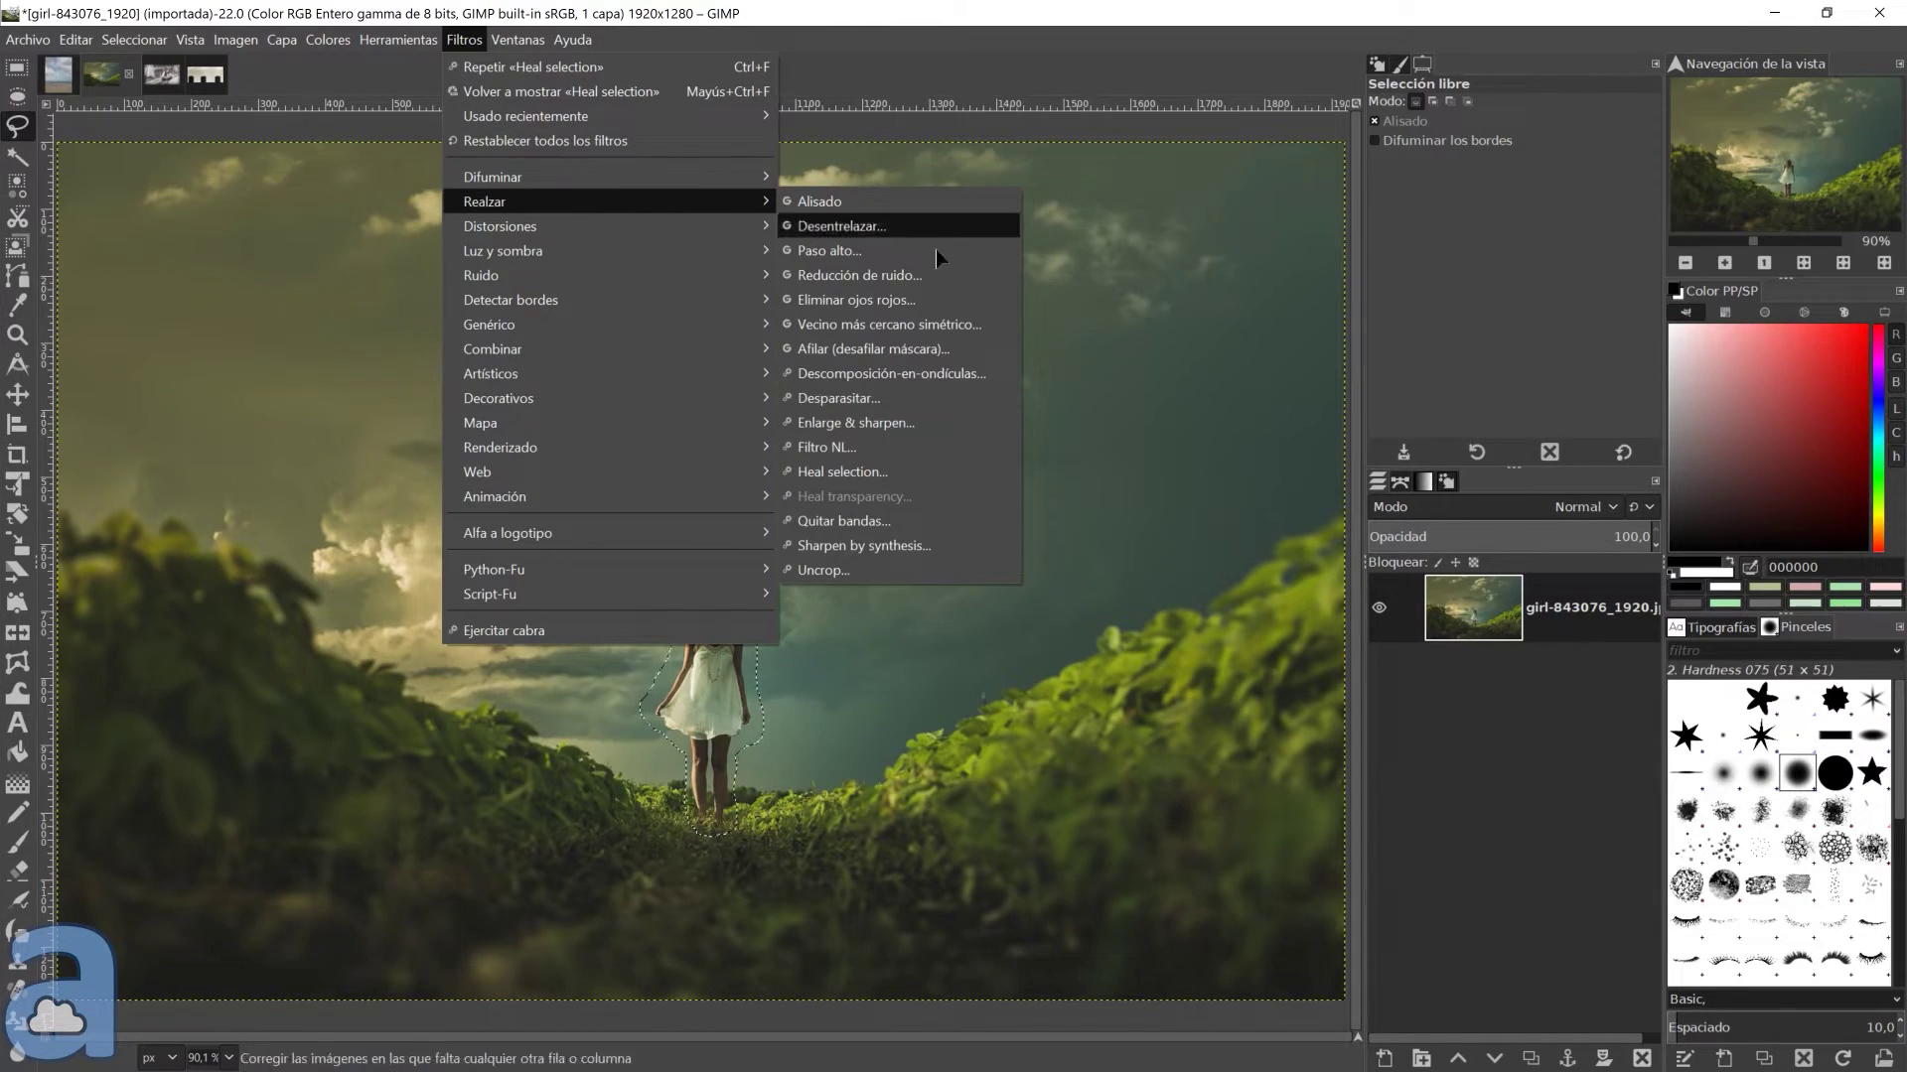
{"action": "left_click", "coordinate": [890, 471]}
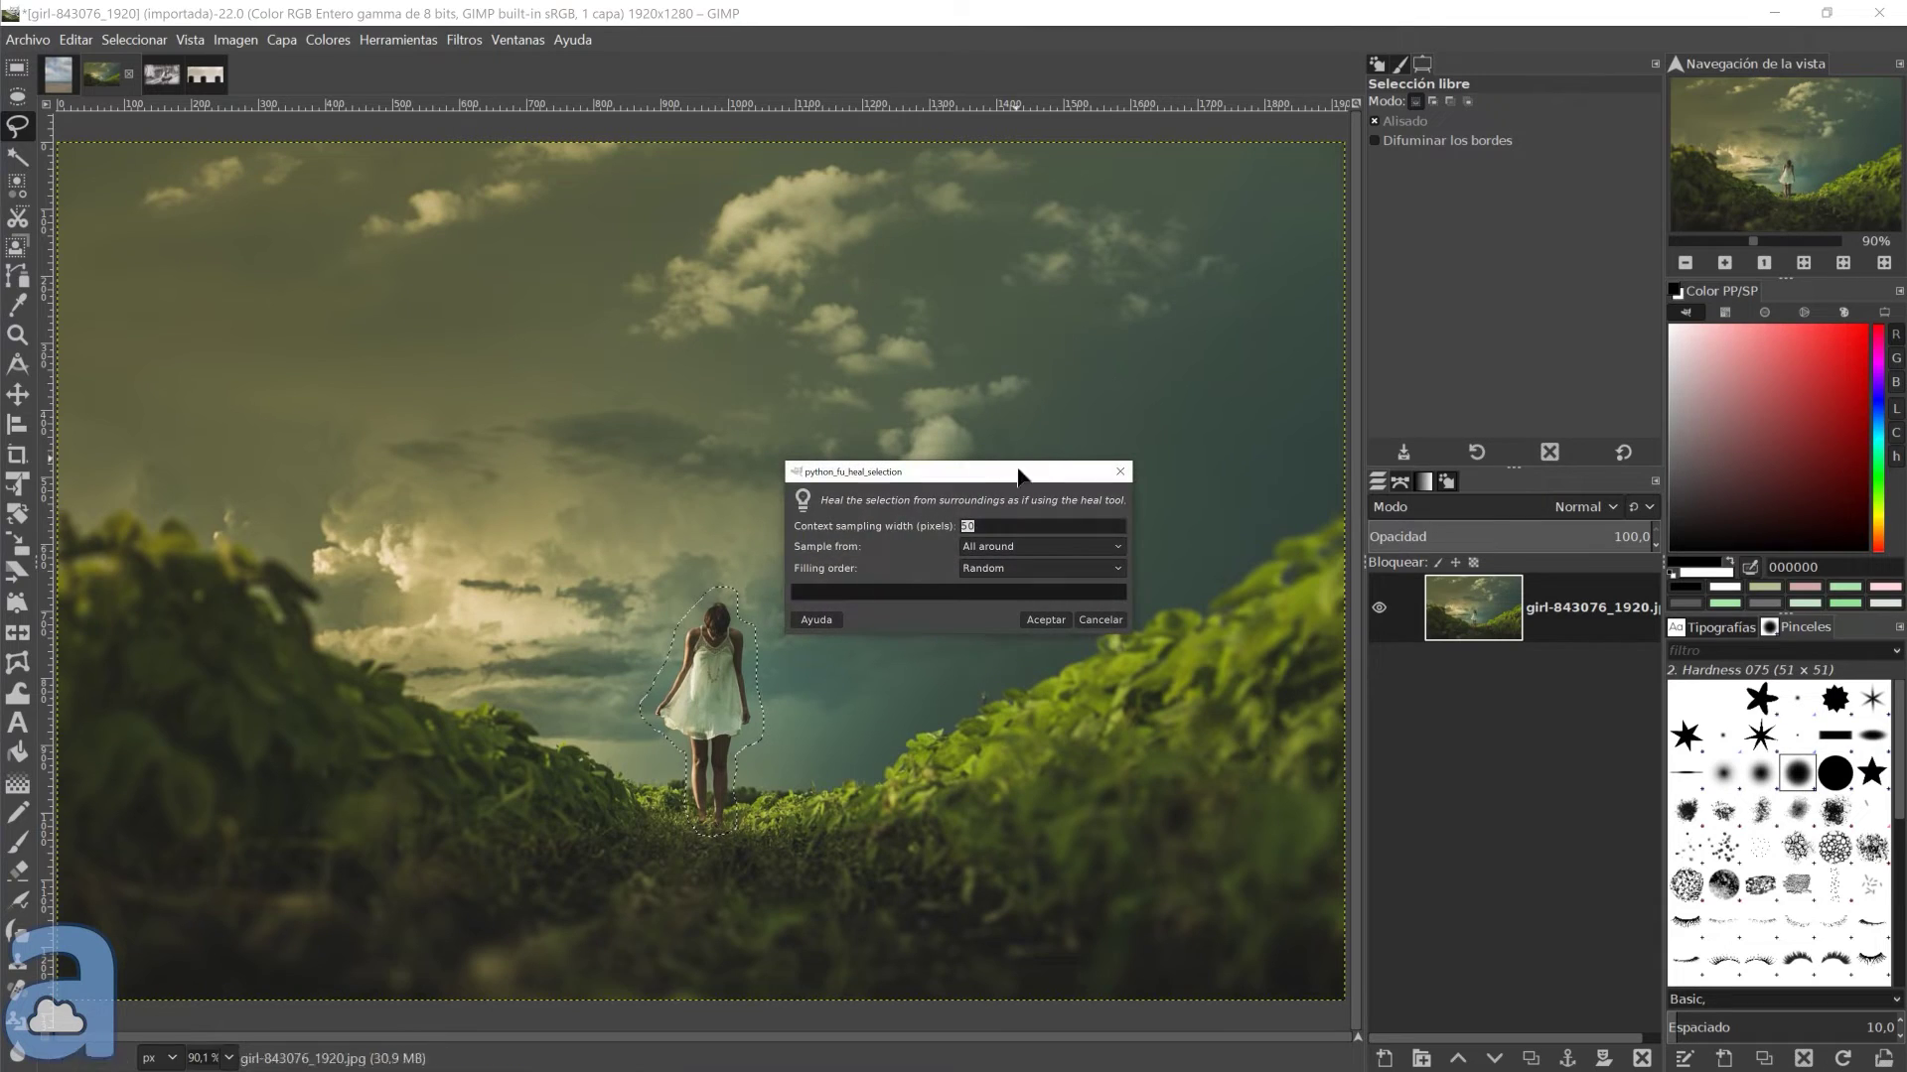
{"action": "left_click_drag", "start_coordinate": [1021, 474], "coordinate": [1158, 267]}
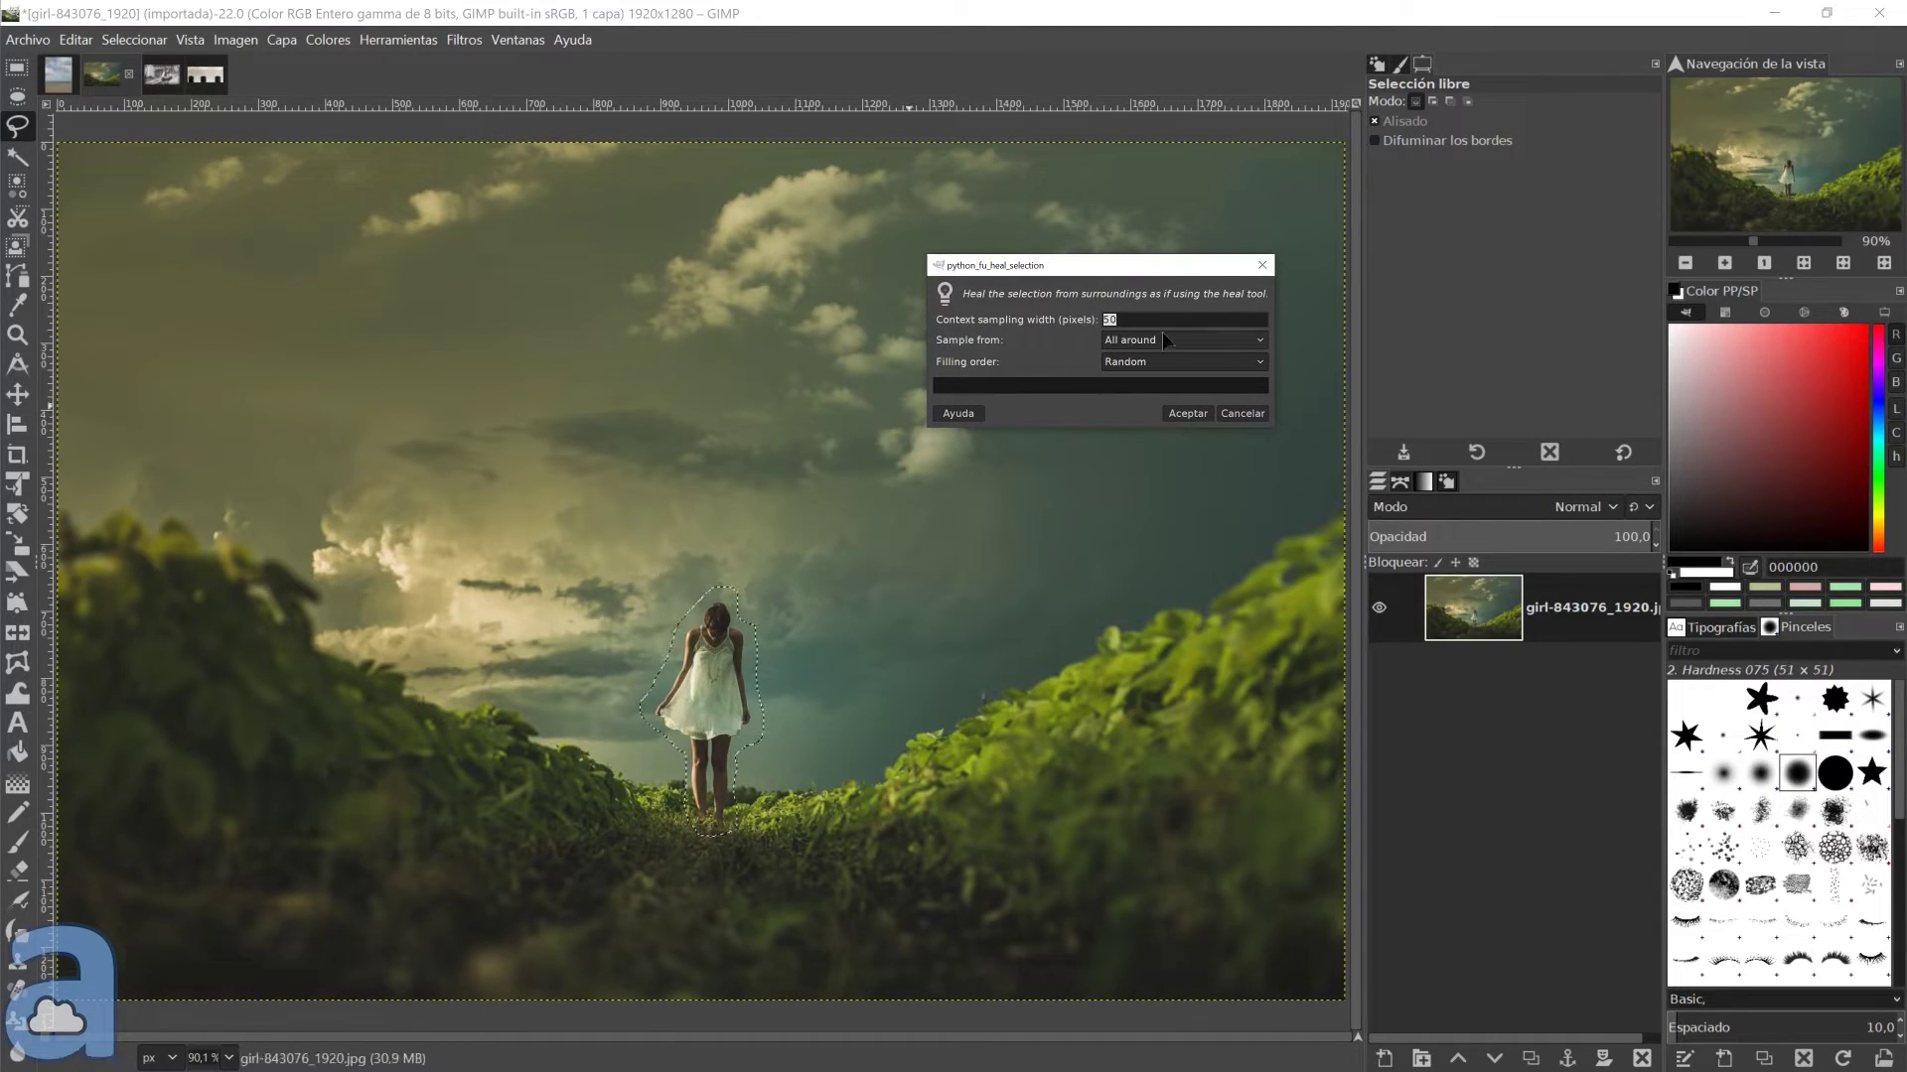
{"action": "left_click", "coordinate": [1192, 415]}
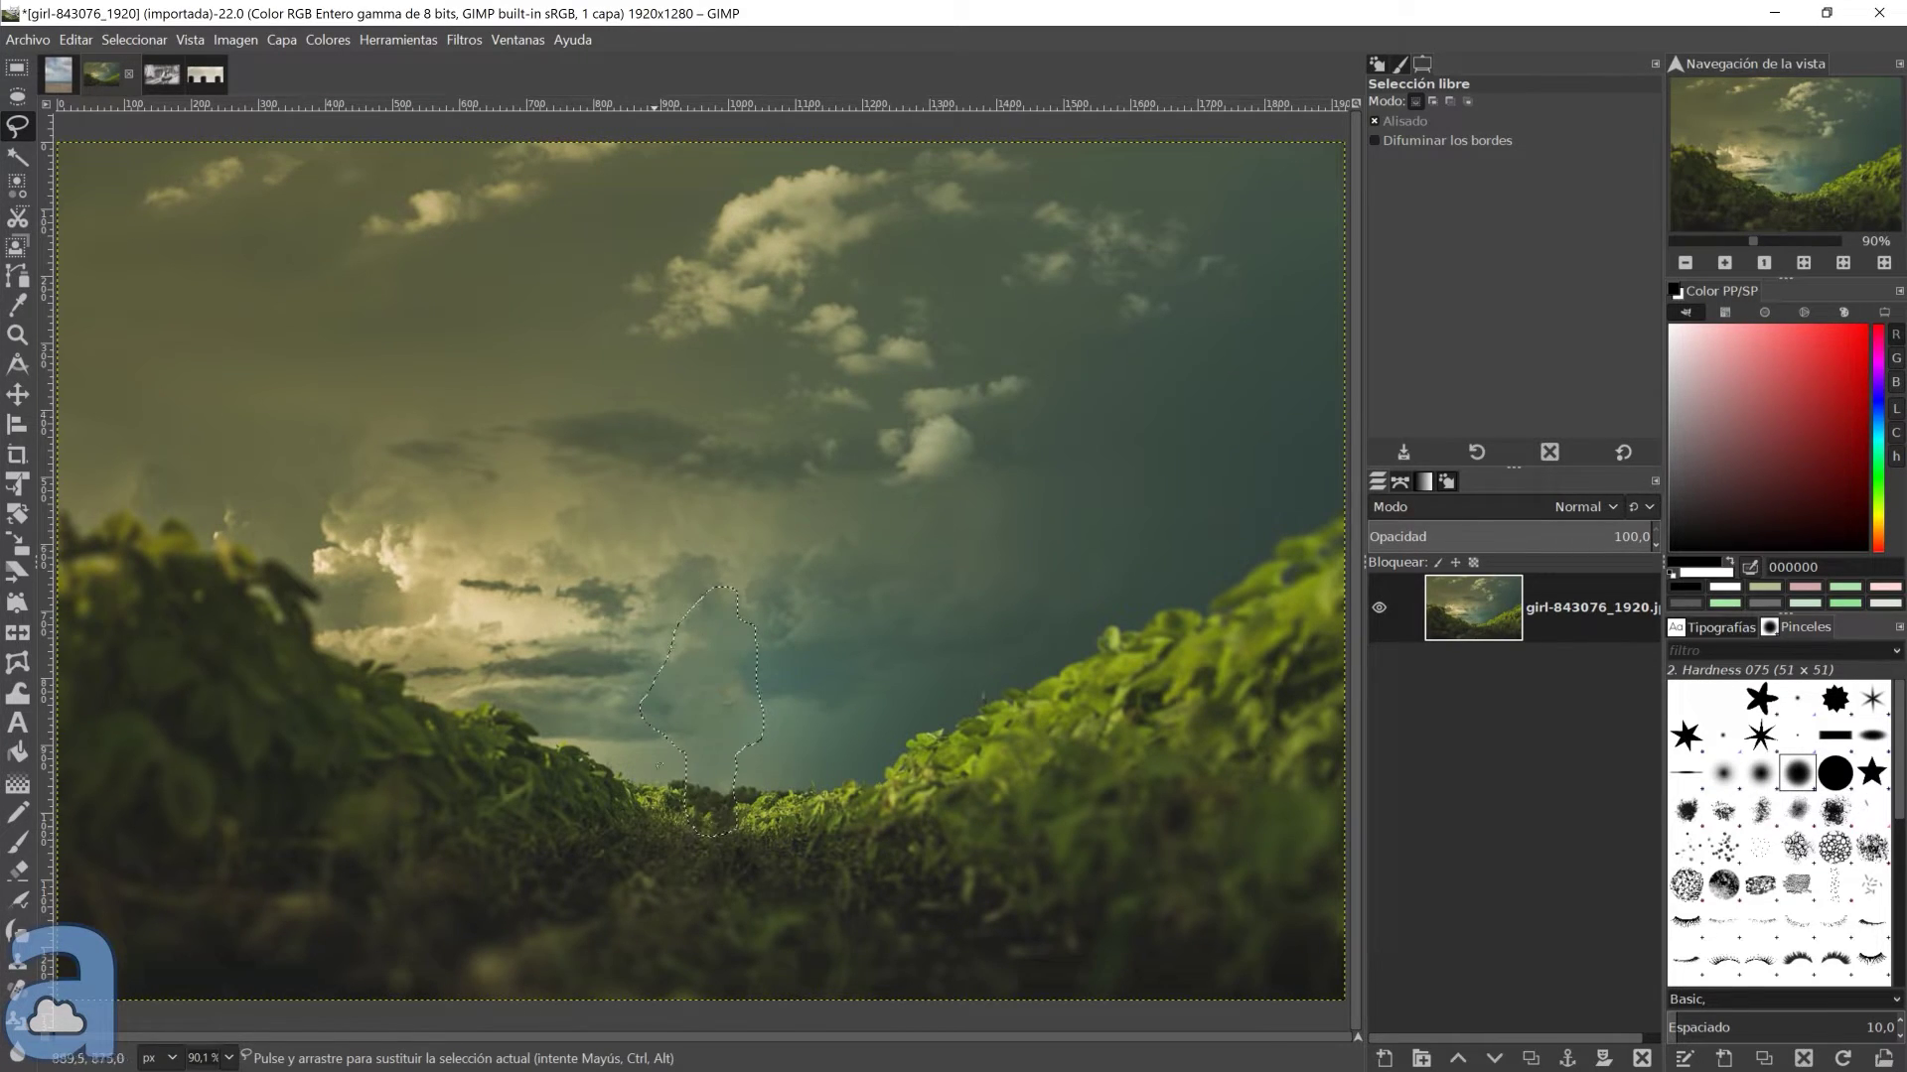
{"action": "left_click", "coordinate": [127, 39]}
{"action": "left_click", "coordinate": [149, 111]}
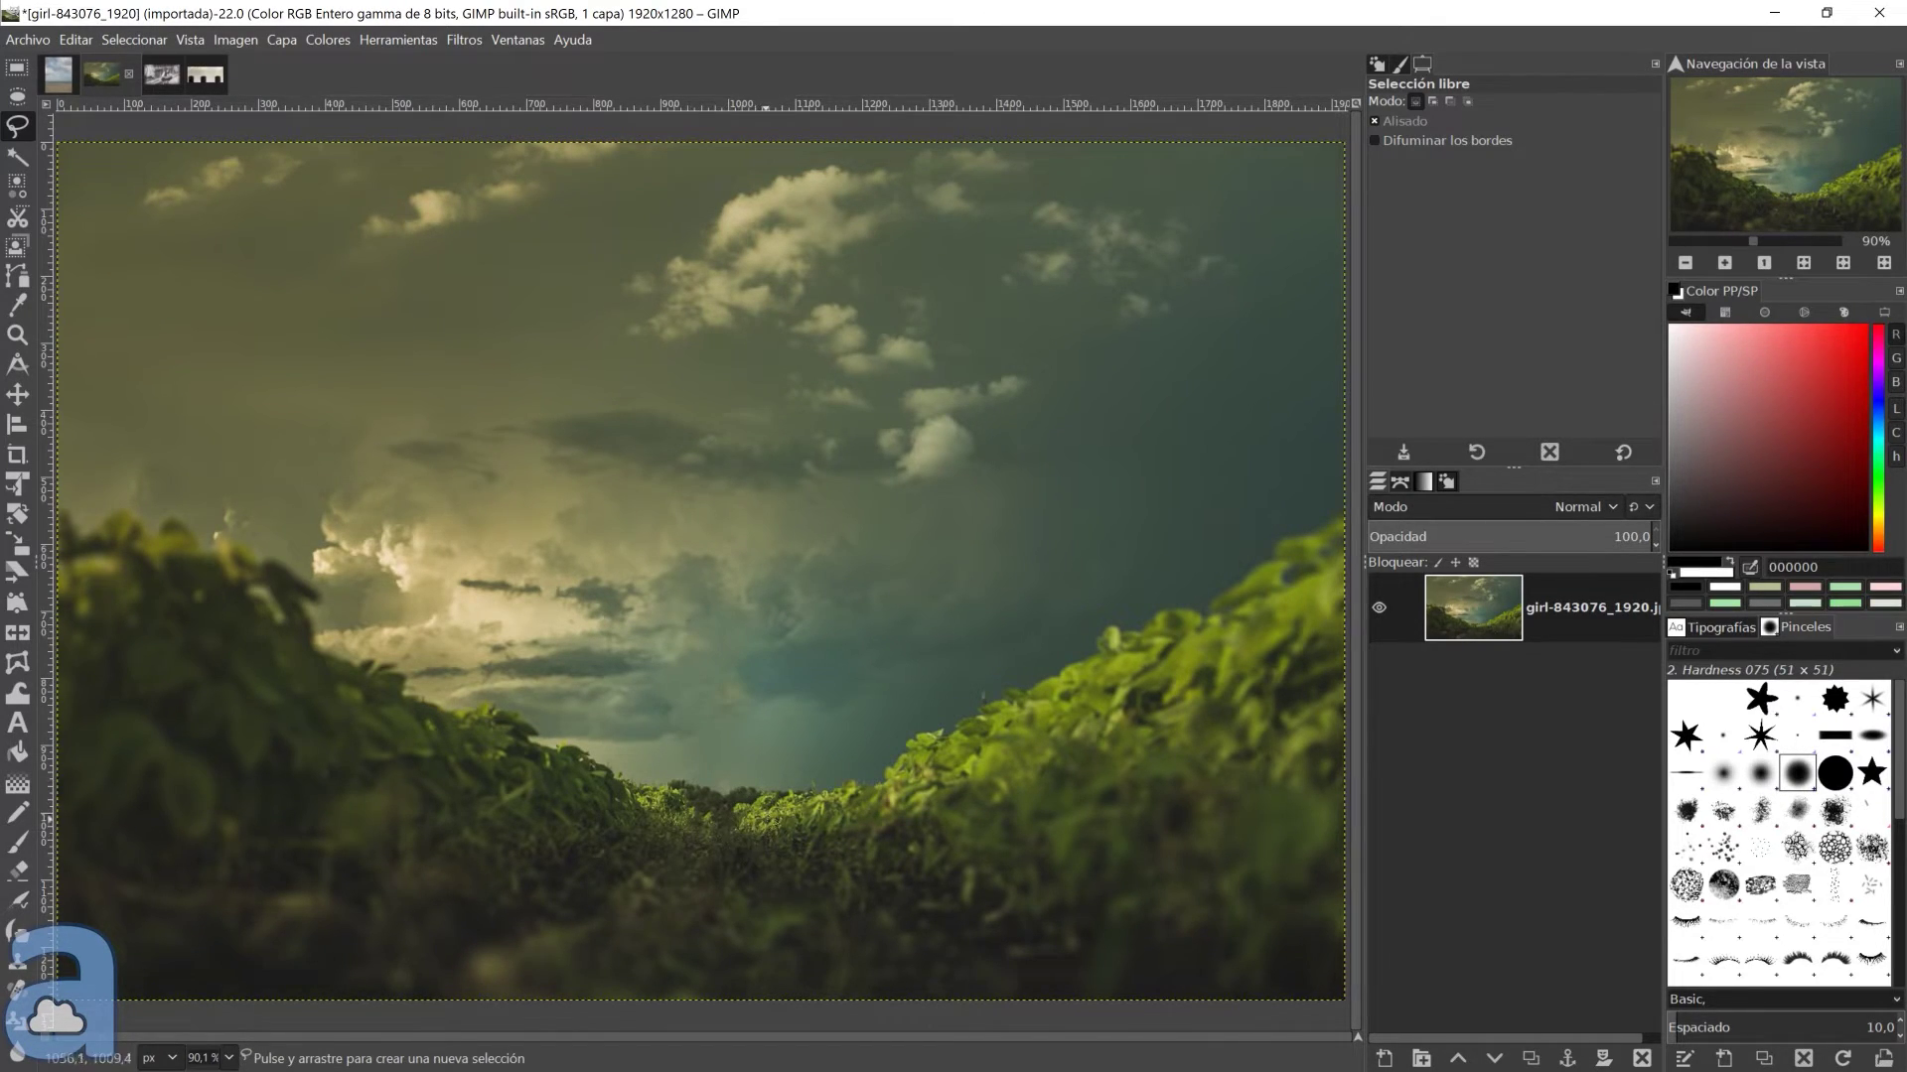
Undo, repeat the heal on the girl with Ctrl+F, deselect, and bring up the woman photo
{"action": "key", "text": "ctrl+z"}
{"action": "key", "text": "ctrl+z"}
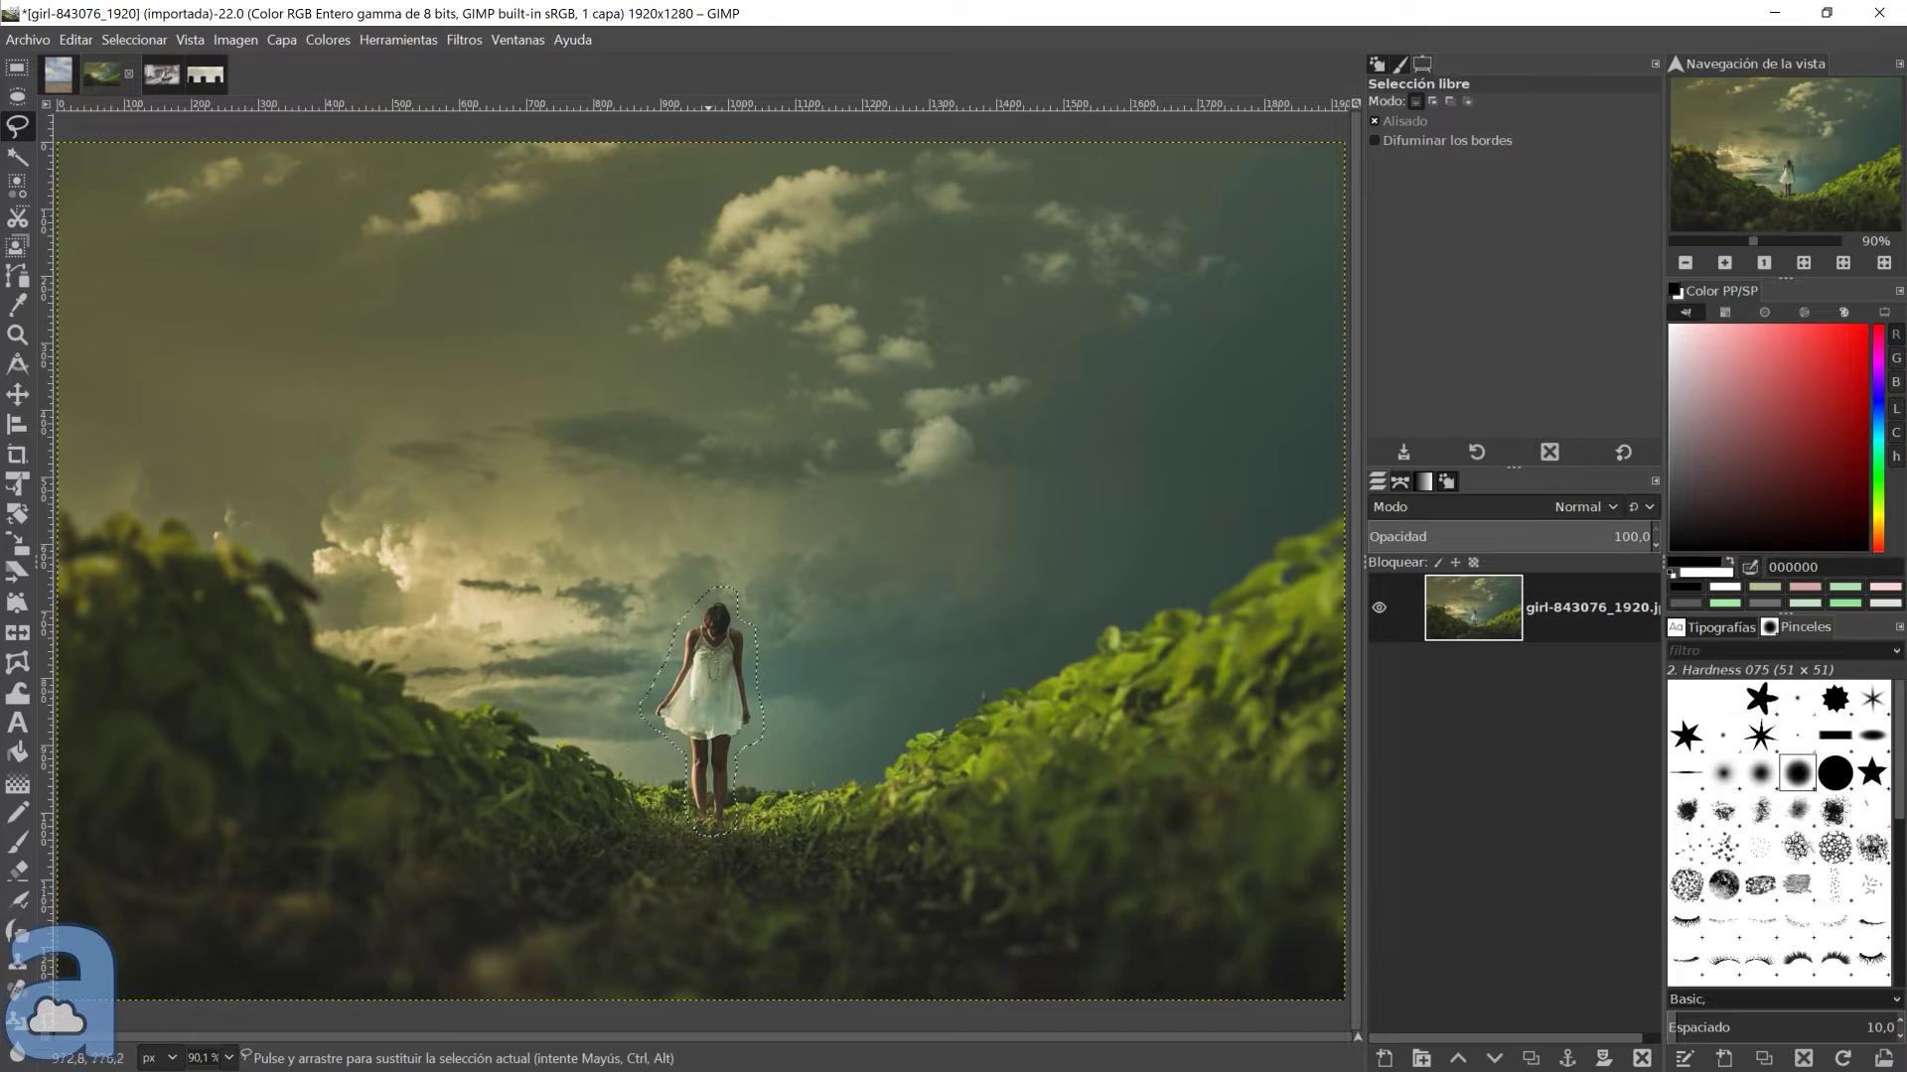
{"action": "key", "text": "ctrl+f"}
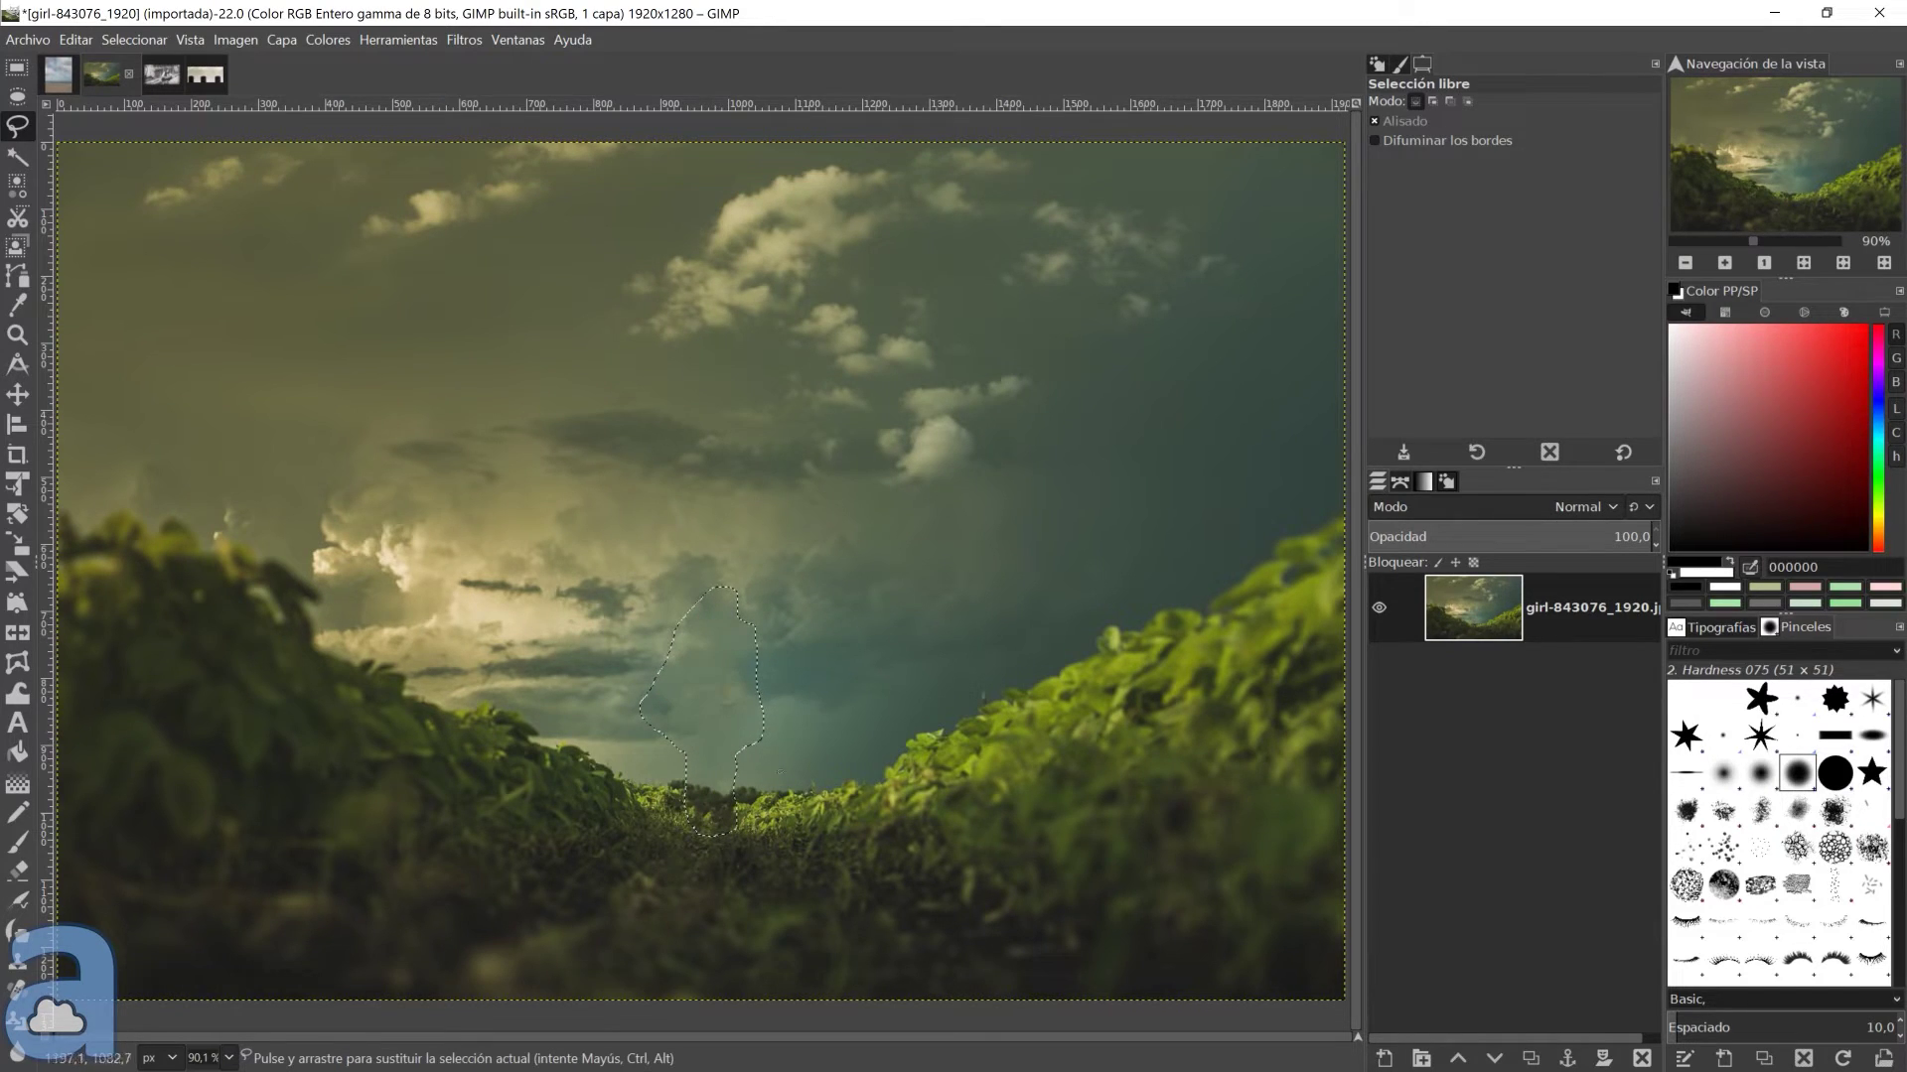
{"action": "left_click", "coordinate": [134, 40]}
{"action": "left_click", "coordinate": [149, 86]}
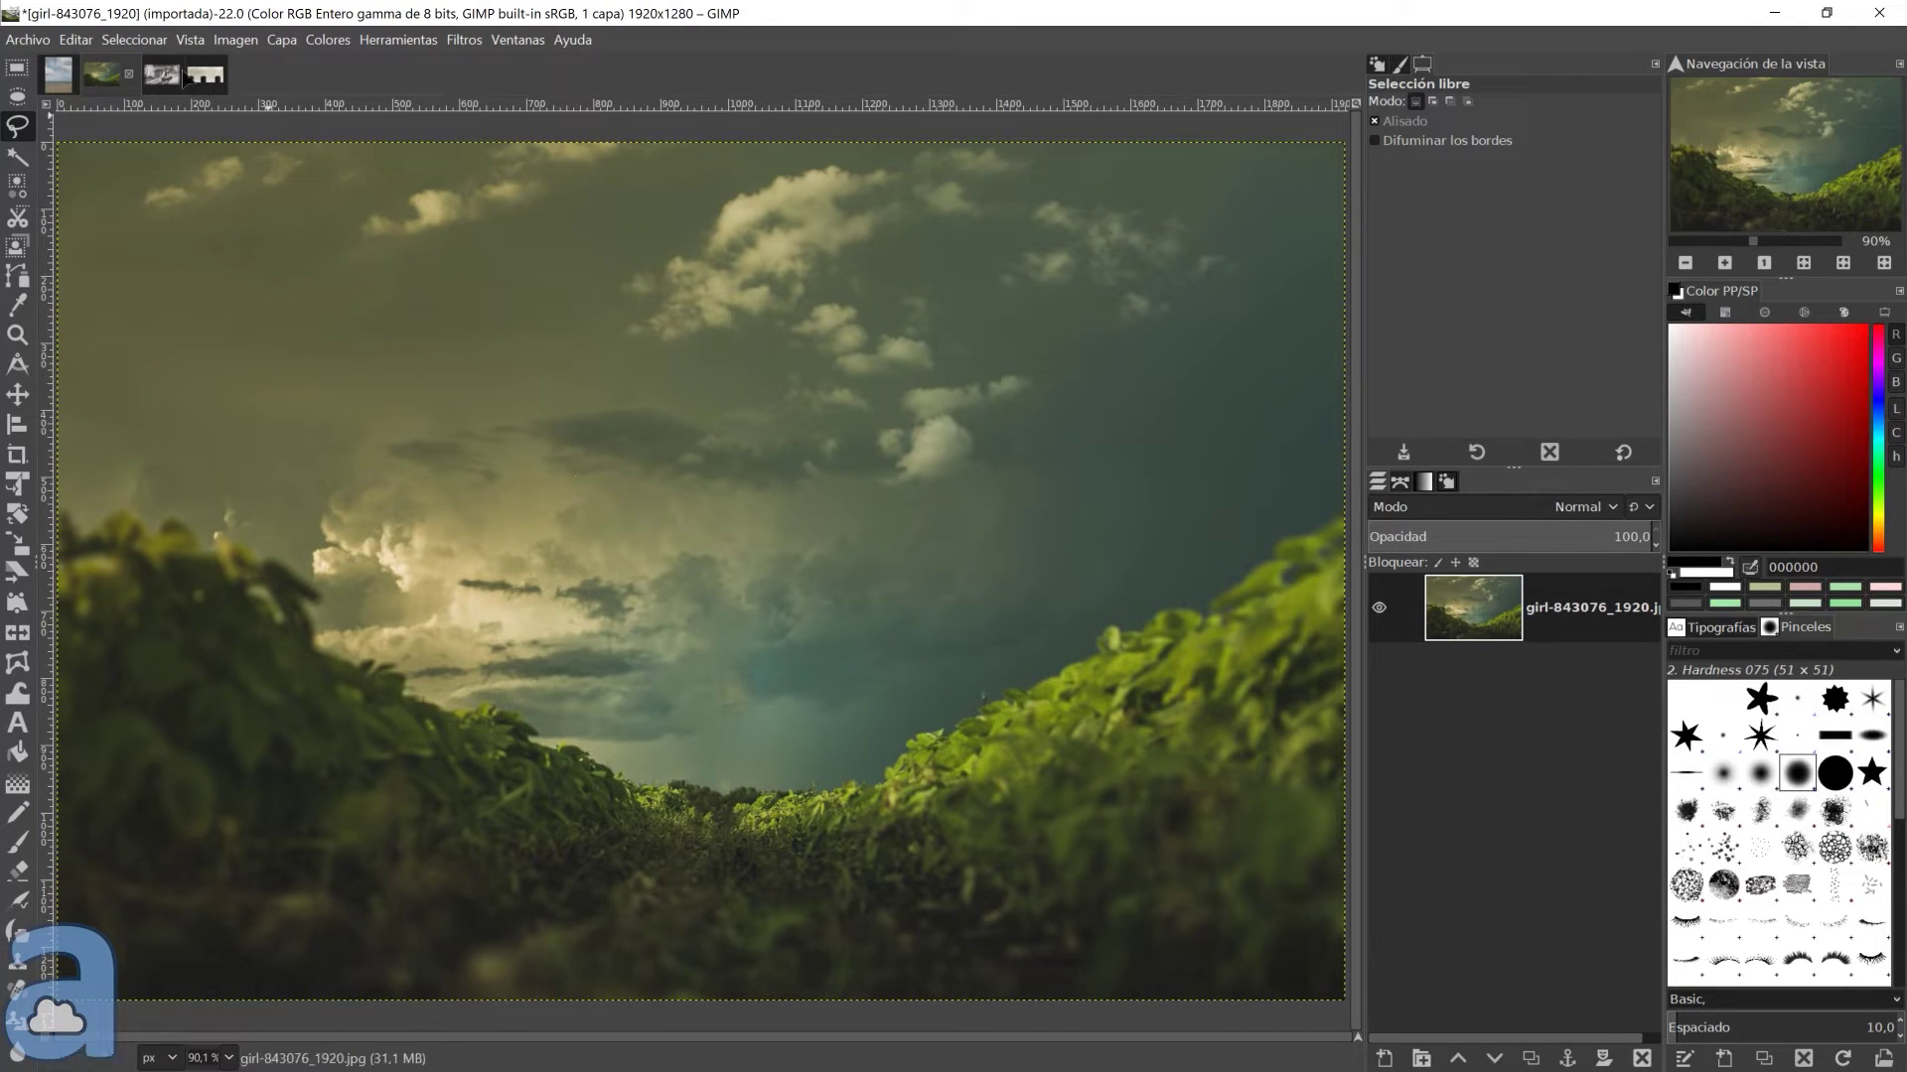
{"action": "left_click", "coordinate": [157, 77]}
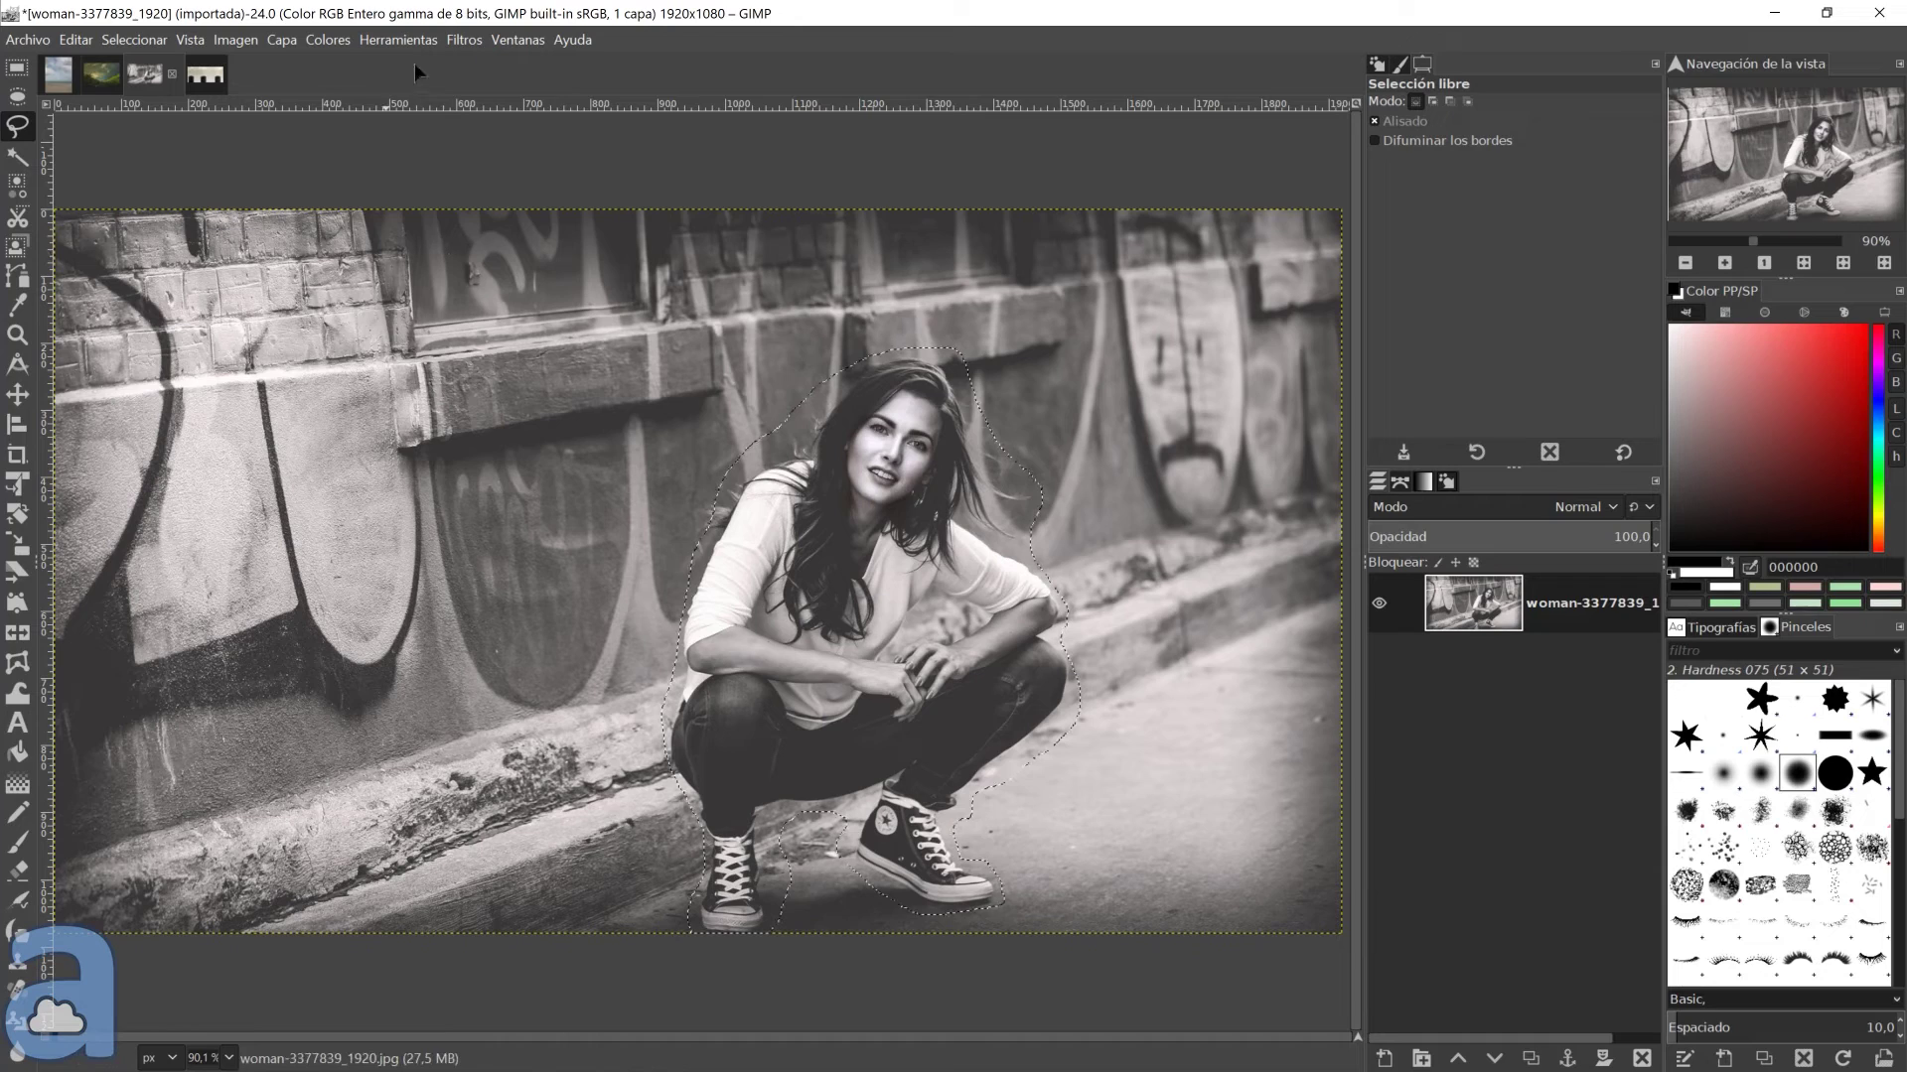
Apply Heal selection with default settings to the area around the crouching woman
{"action": "left_click", "coordinate": [464, 40]}
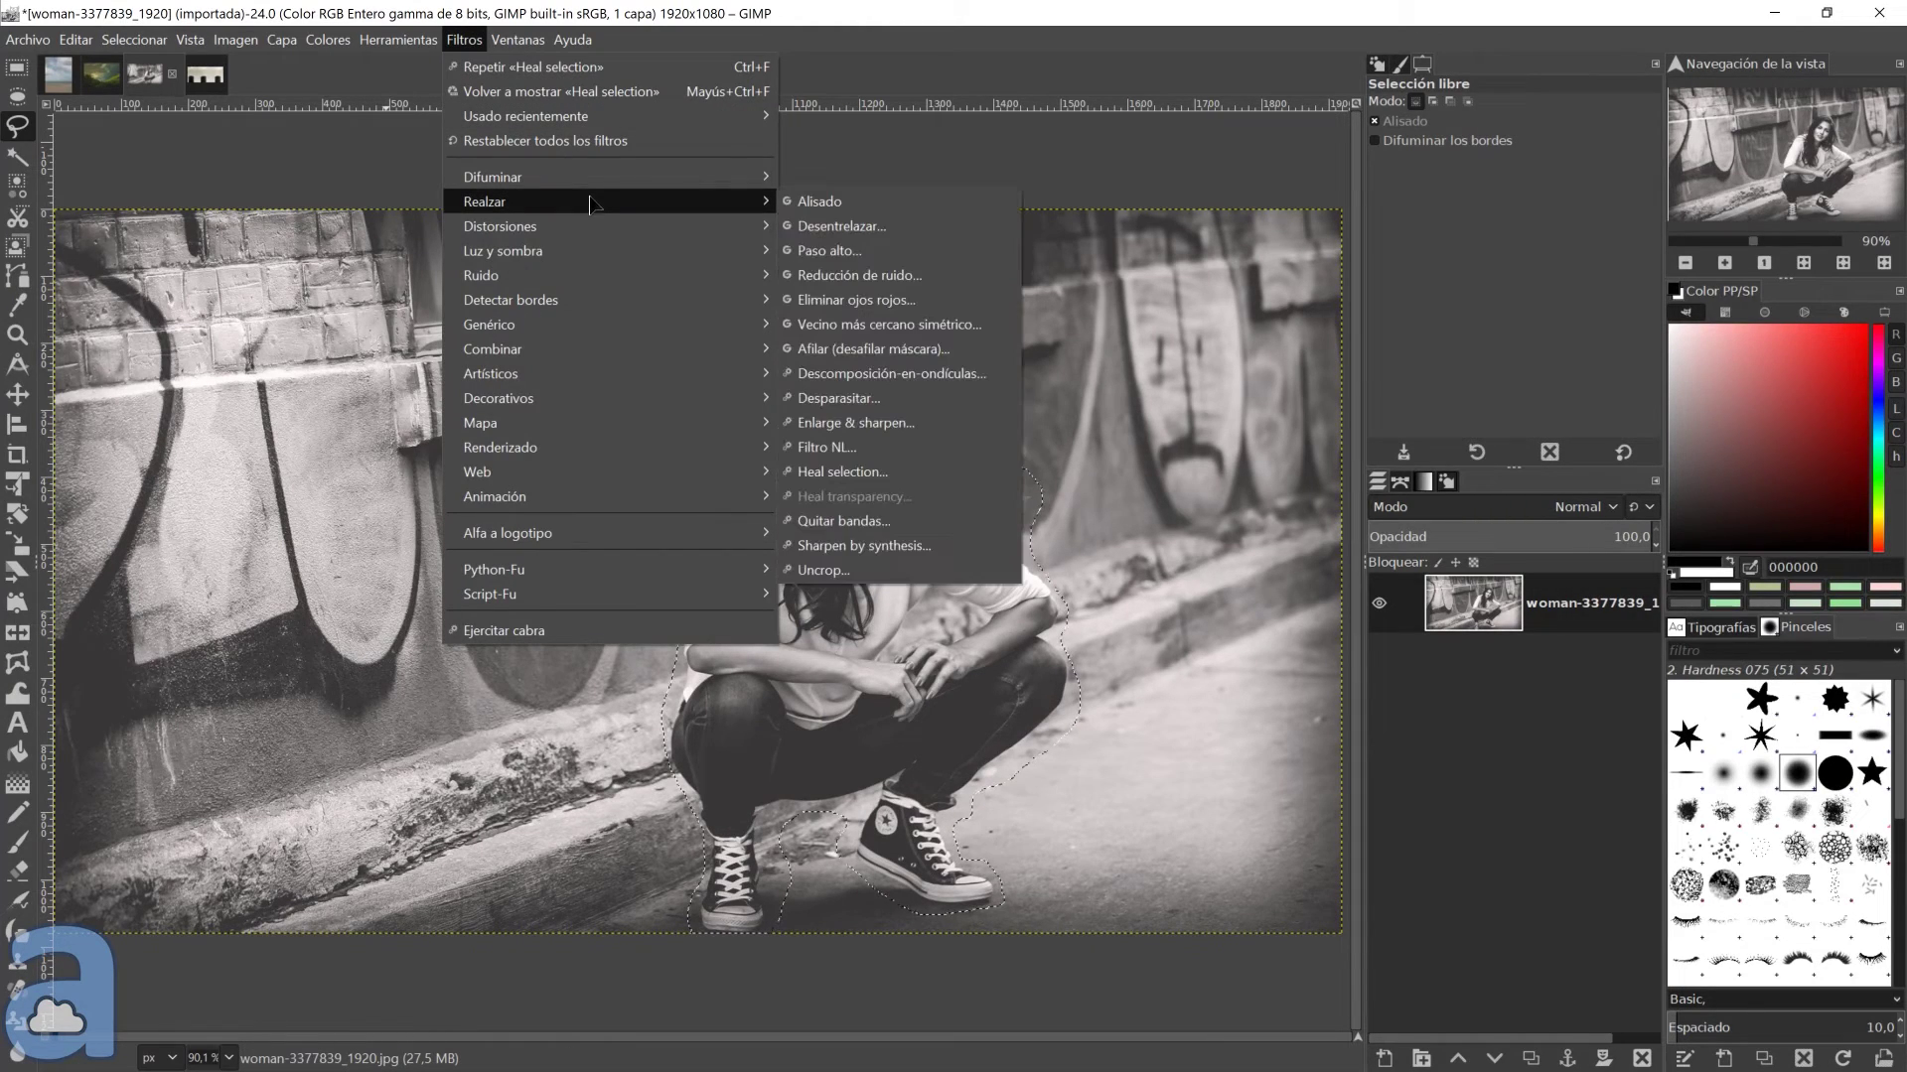
{"action": "mouse_move", "coordinate": [485, 200]}
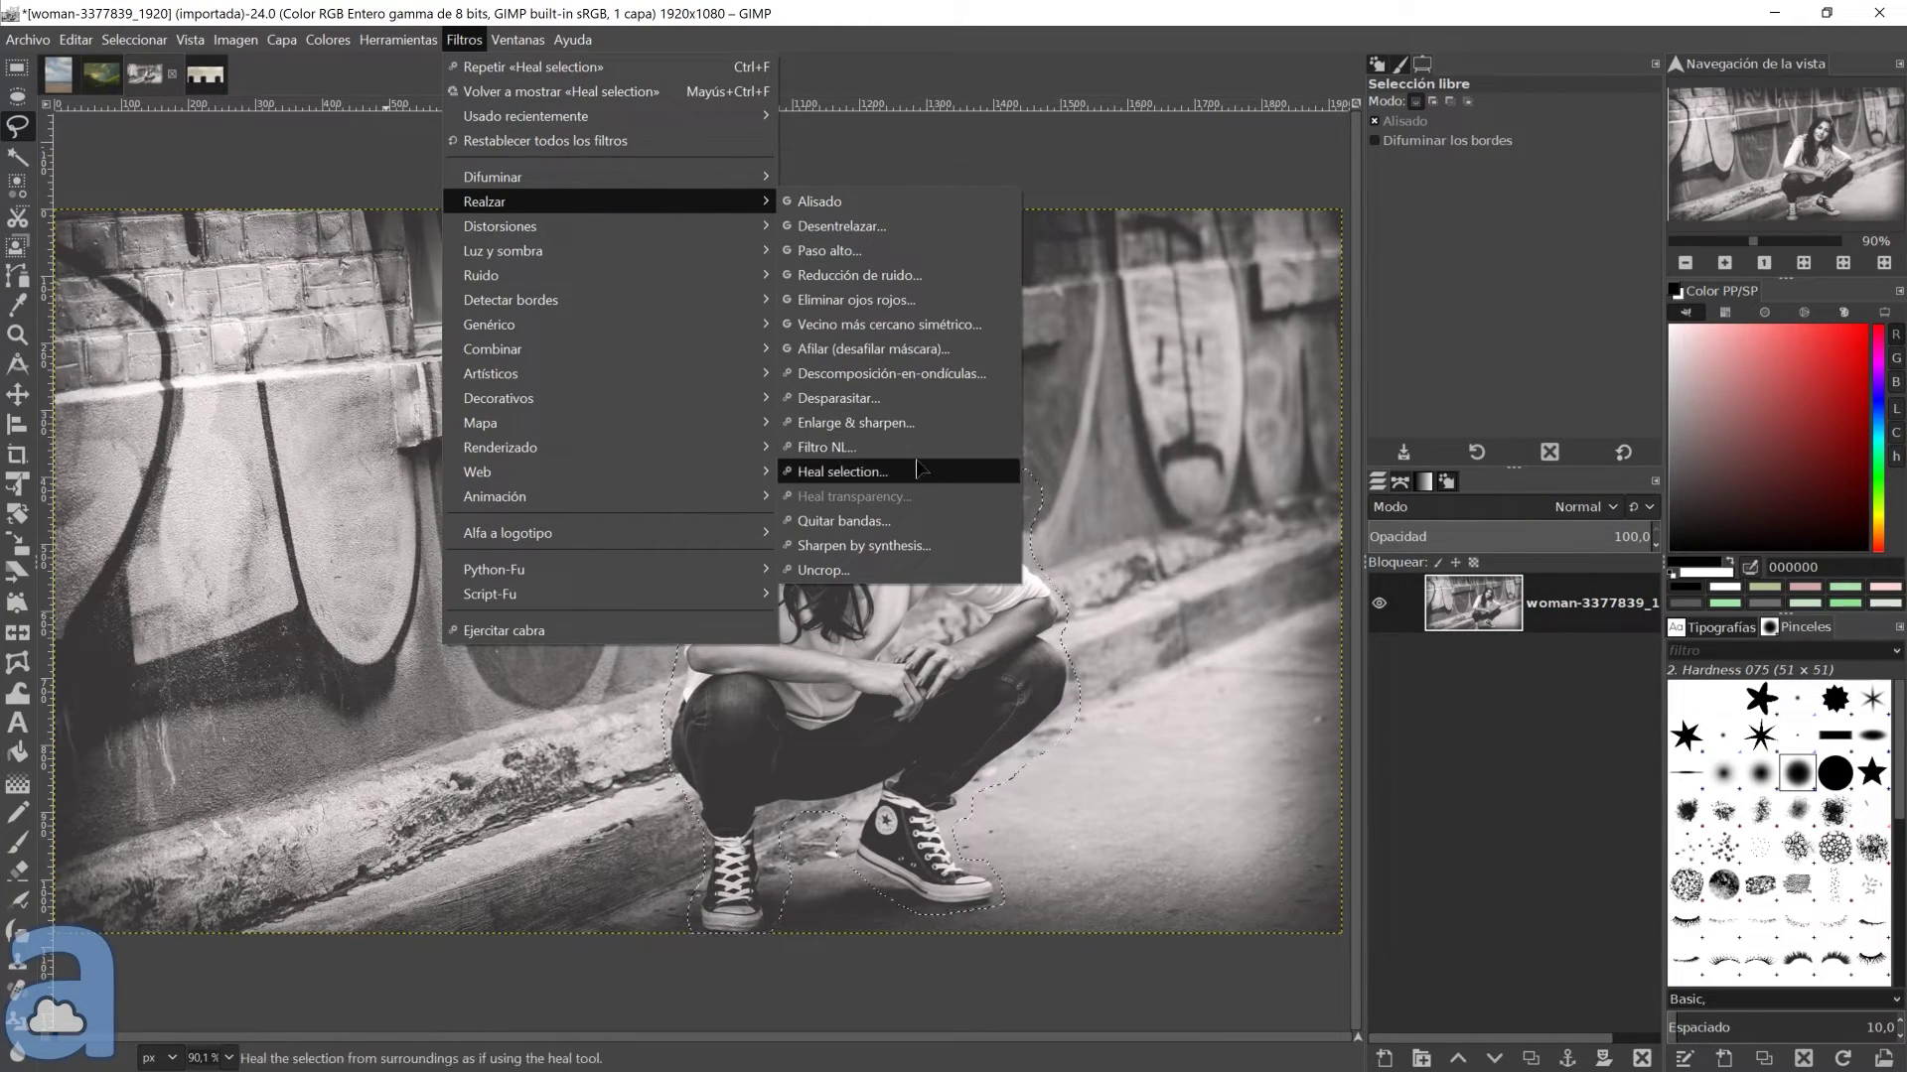
{"action": "left_click", "coordinate": [911, 471]}
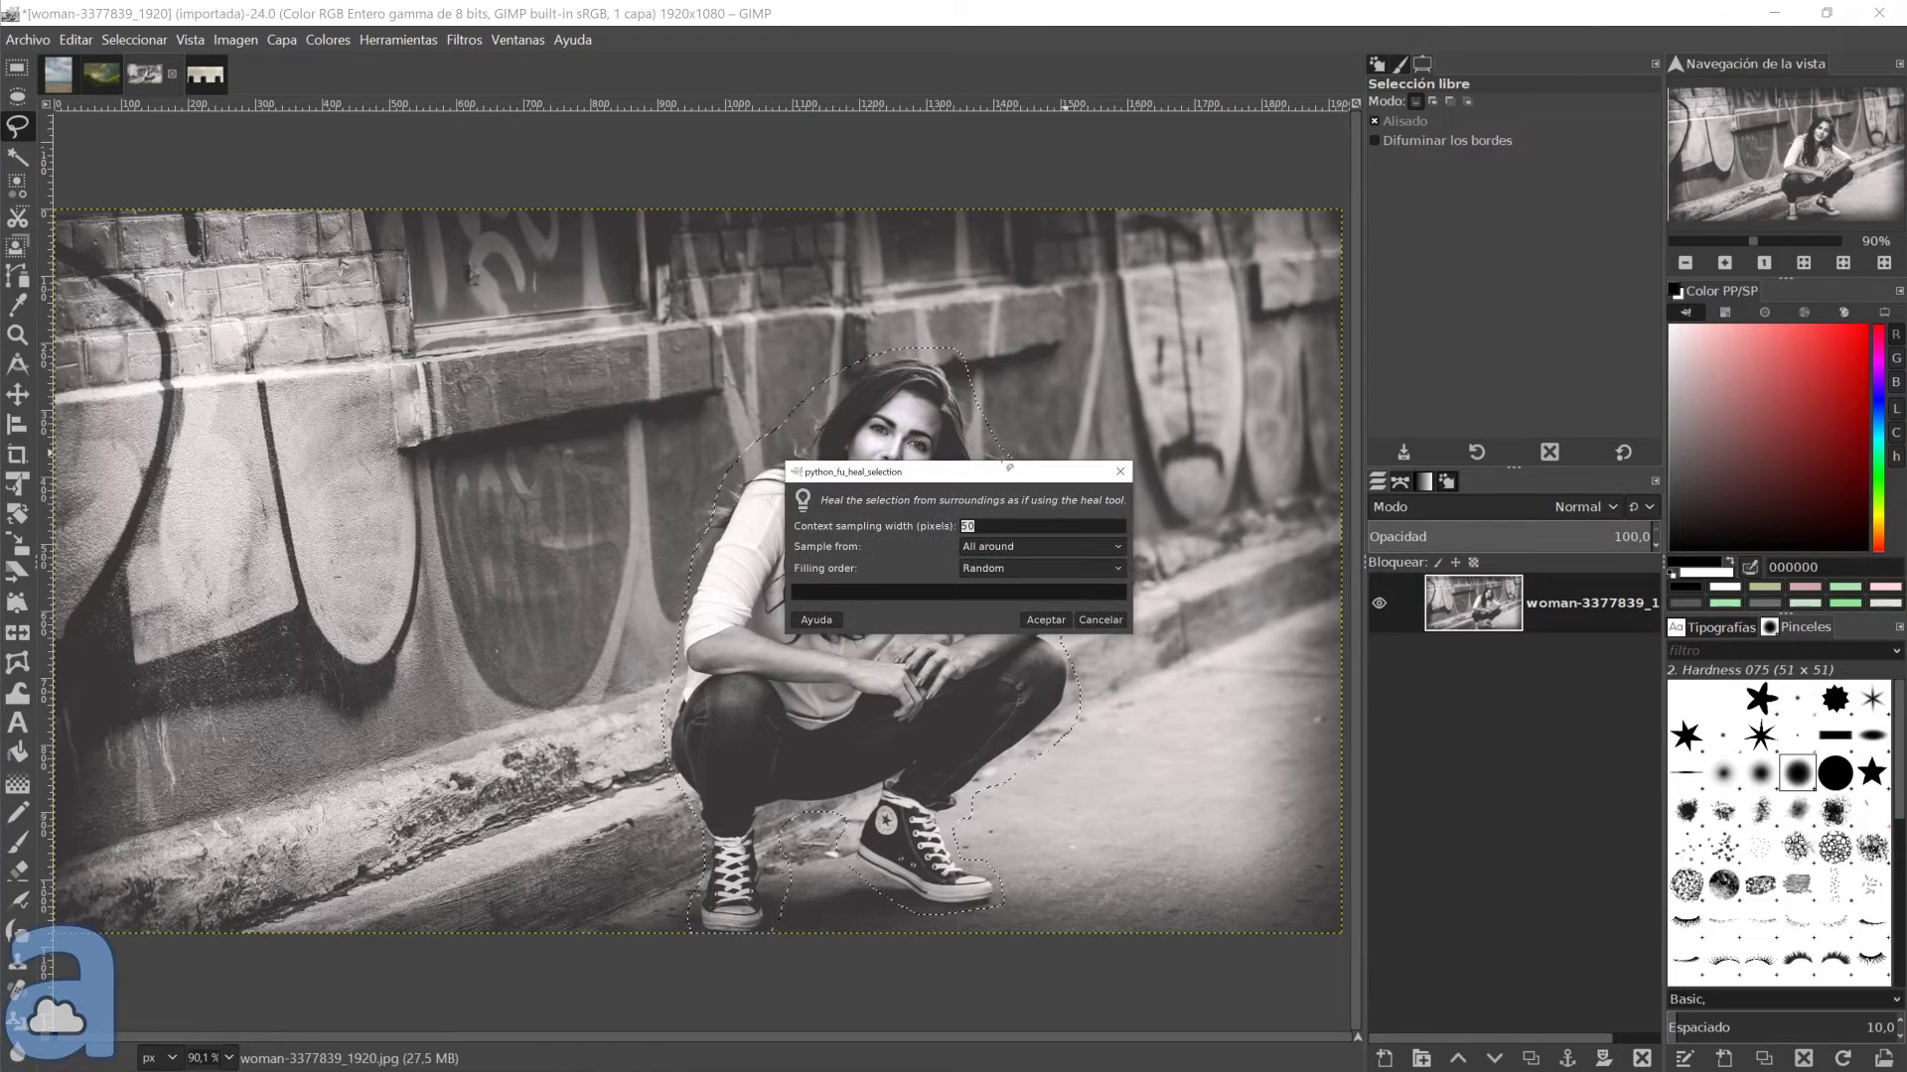
{"action": "left_click", "coordinate": [1162, 435]}
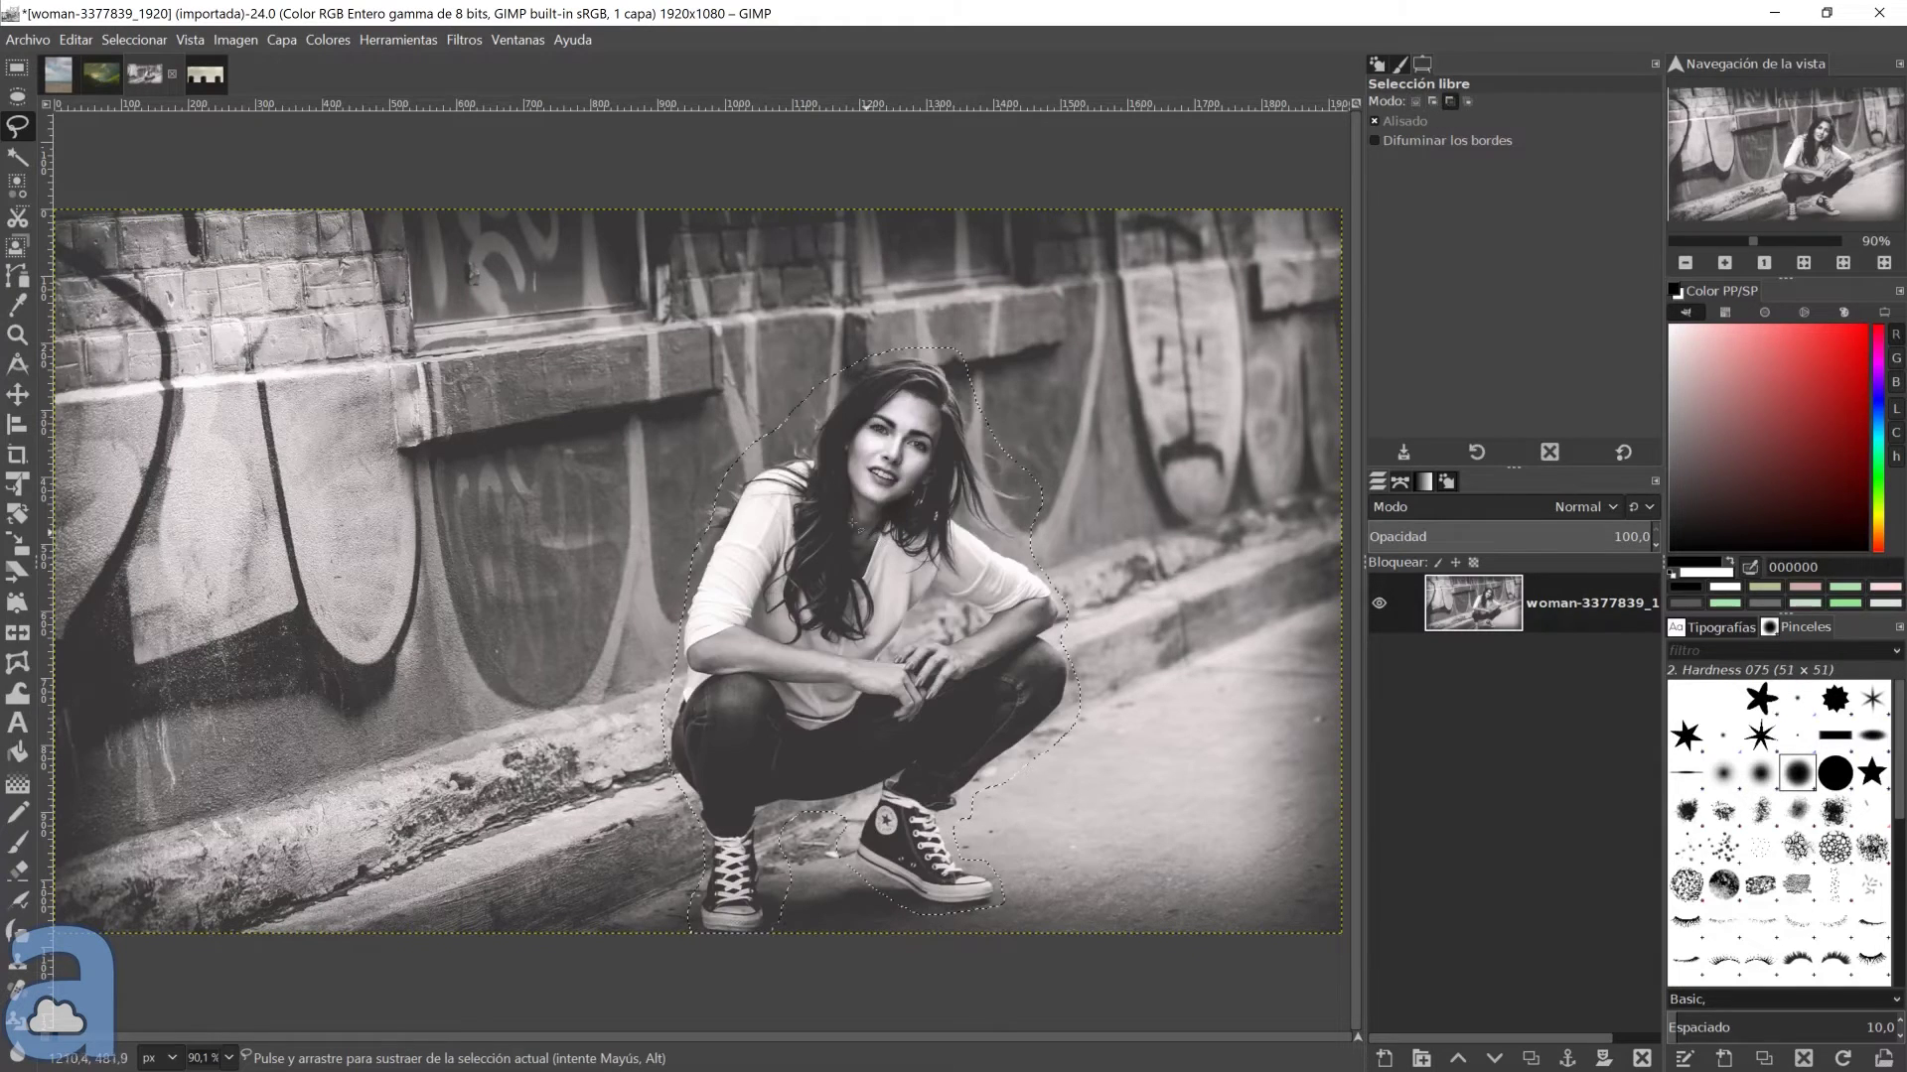
Undo the patchy fill, re-heal the crouching woman at 200-pixel sampling width, then deselect
{"action": "key", "text": "ctrl+z"}
{"action": "left_click", "coordinate": [460, 39]}
{"action": "mouse_move", "coordinate": [485, 200]}
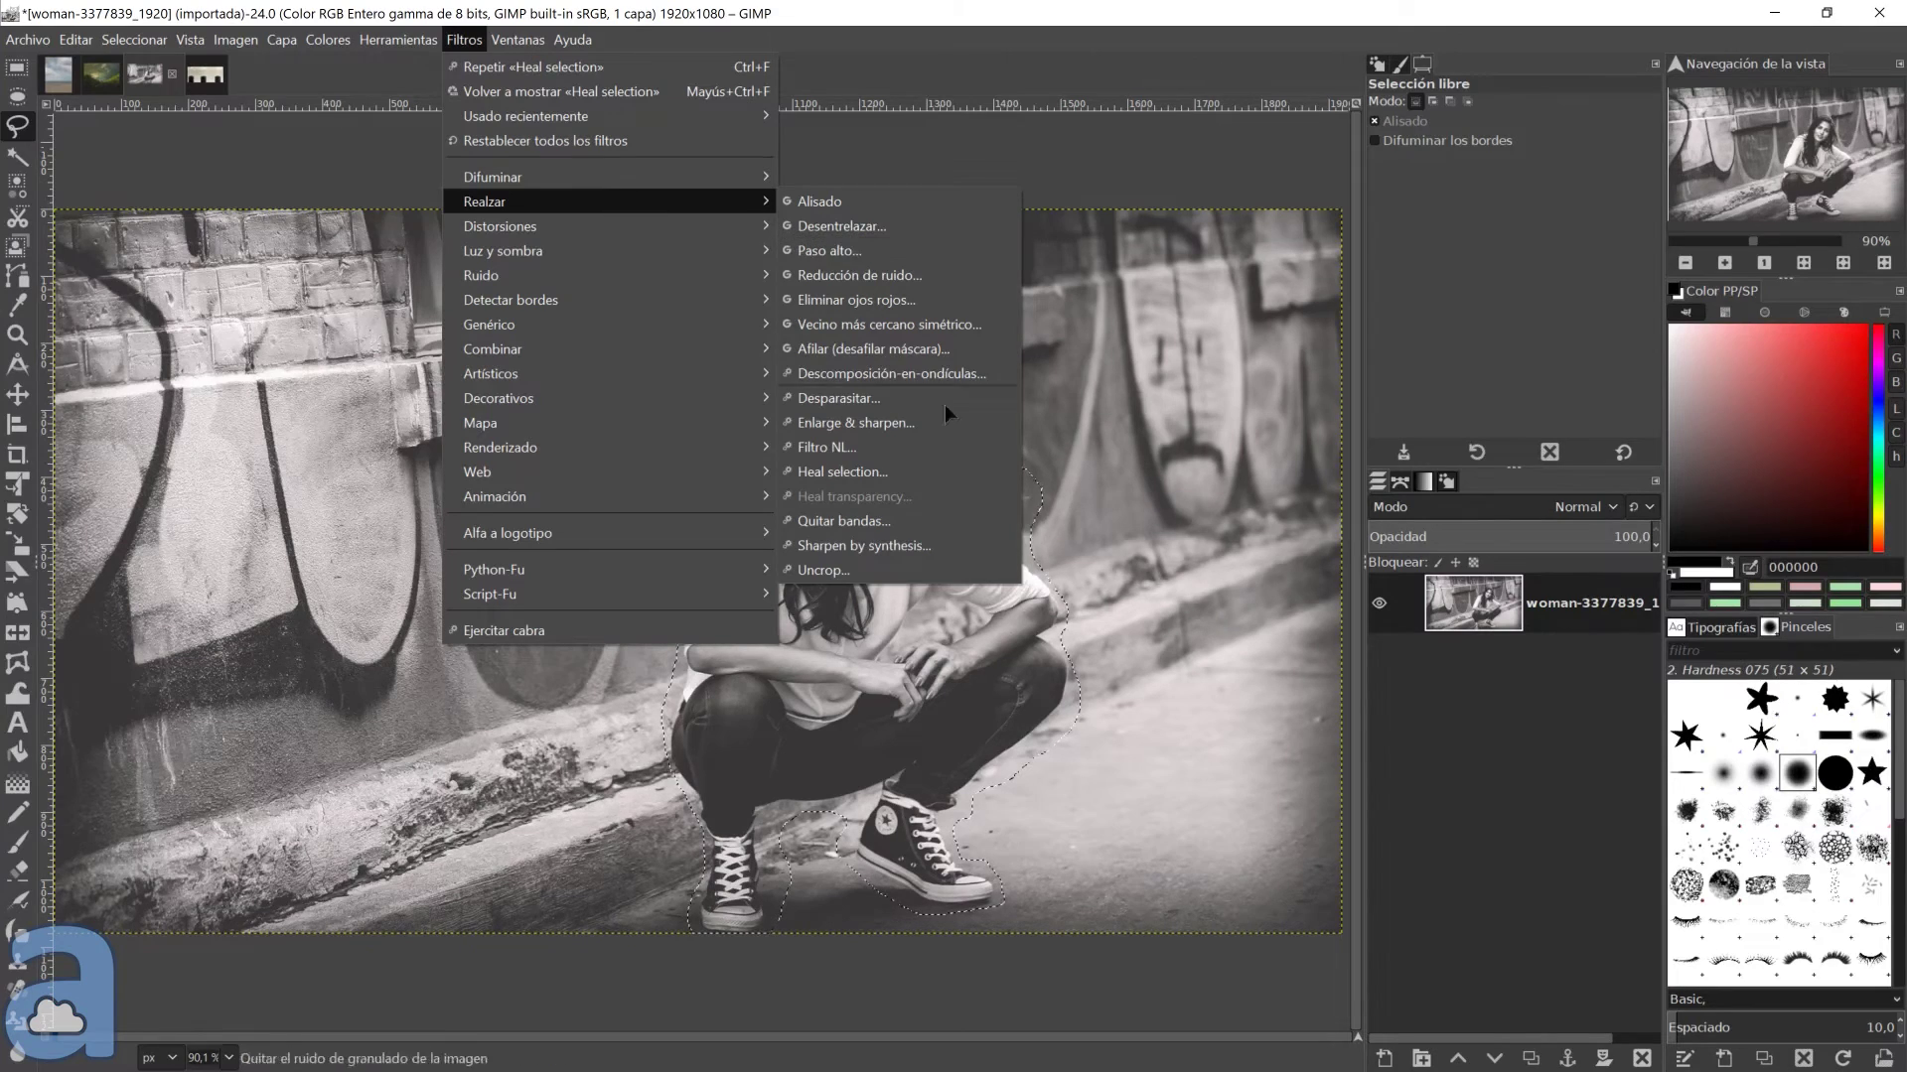
{"action": "left_click", "coordinate": [842, 472]}
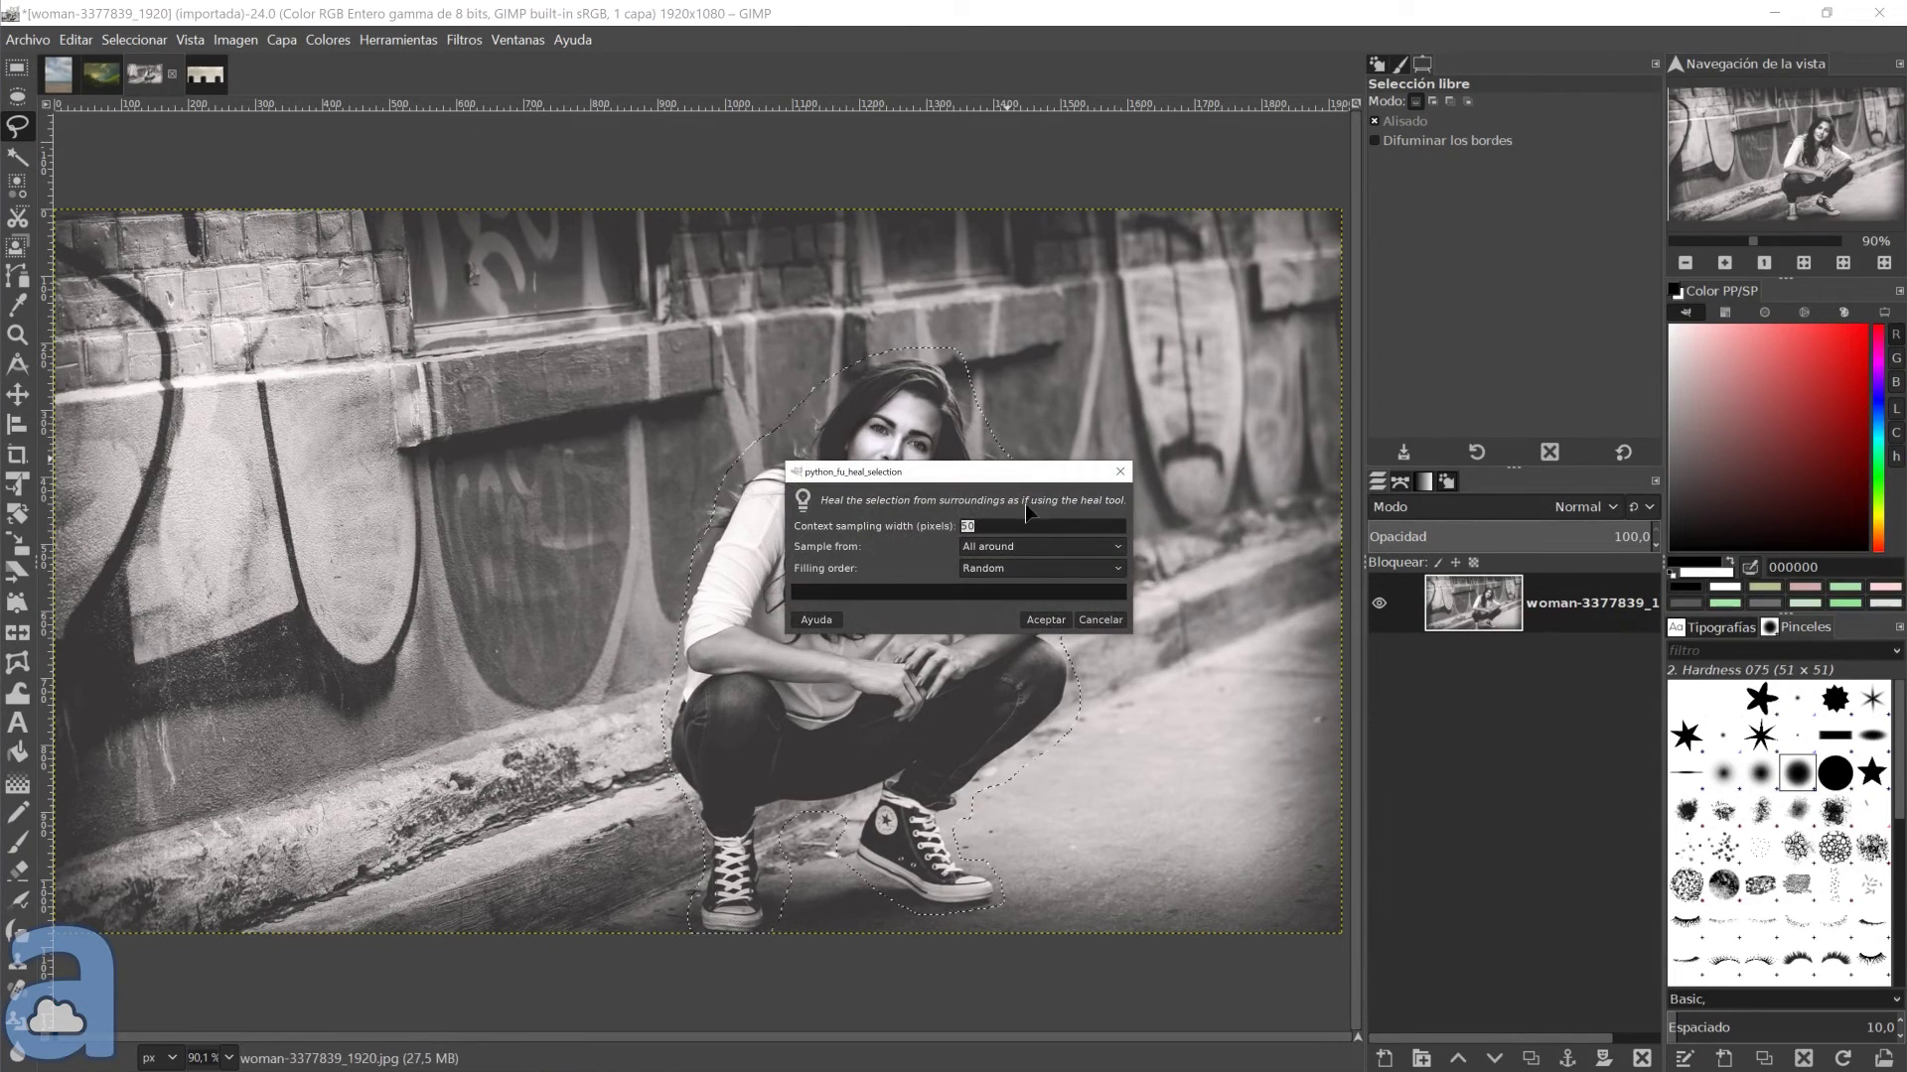
{"action": "left_click", "coordinate": [1011, 525]}
{"action": "left_click", "coordinate": [1046, 620]}
{"action": "left_click_drag", "start_coordinate": [953, 472], "coordinate": [1171, 193]}
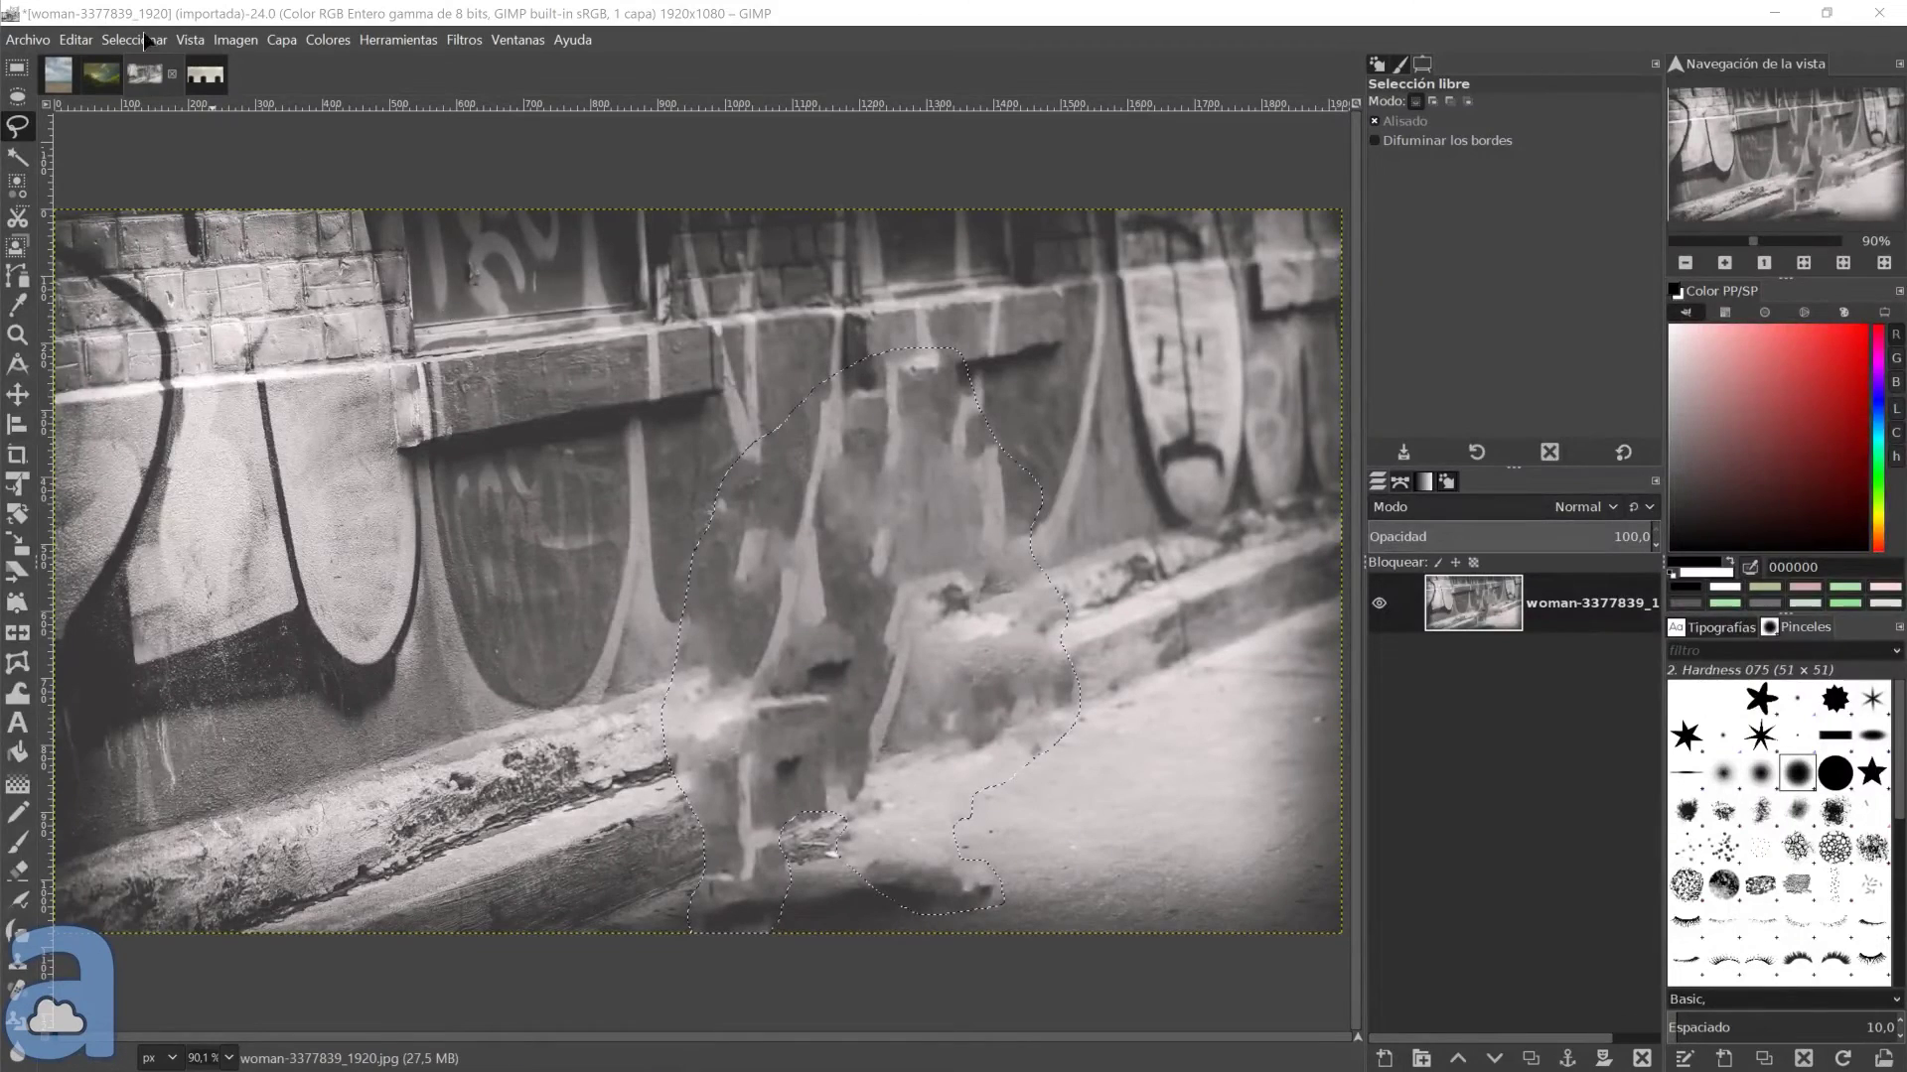
{"action": "left_click", "coordinate": [139, 38]}
{"action": "left_click", "coordinate": [139, 90]}
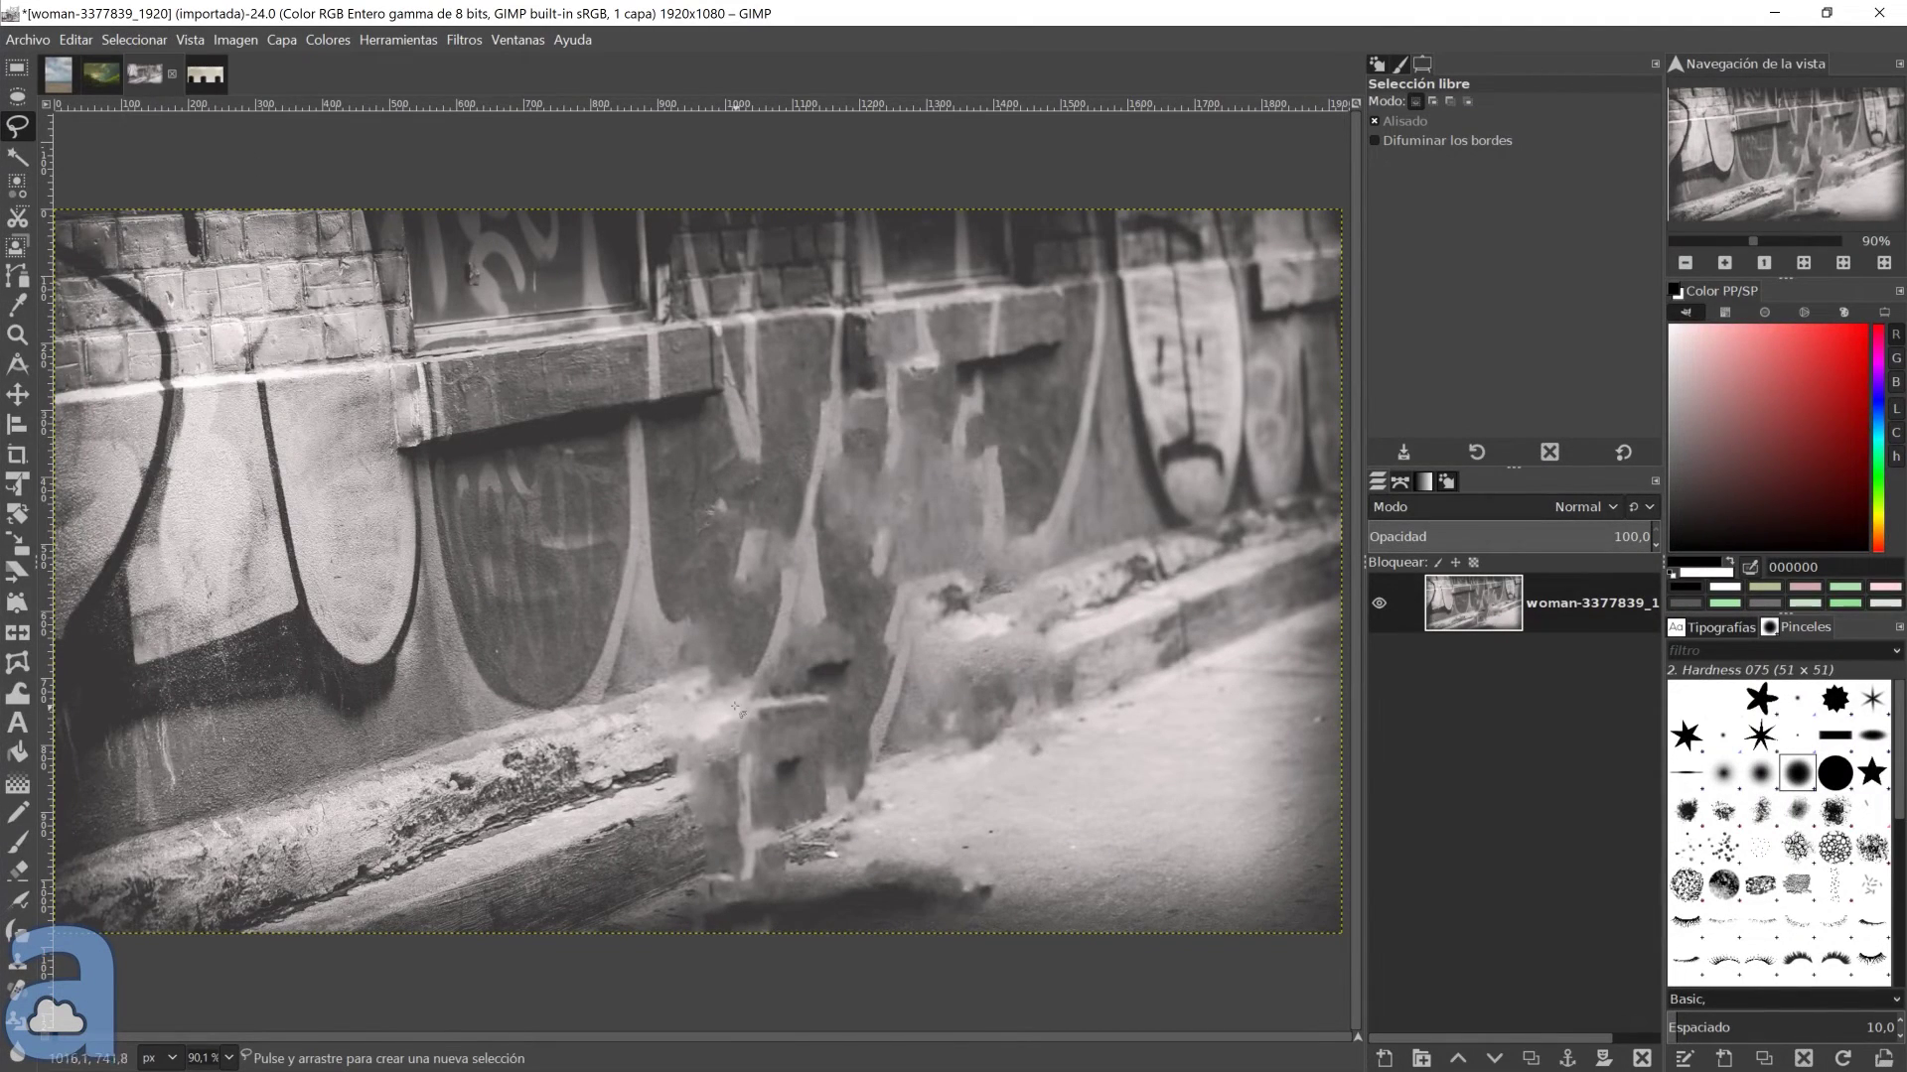